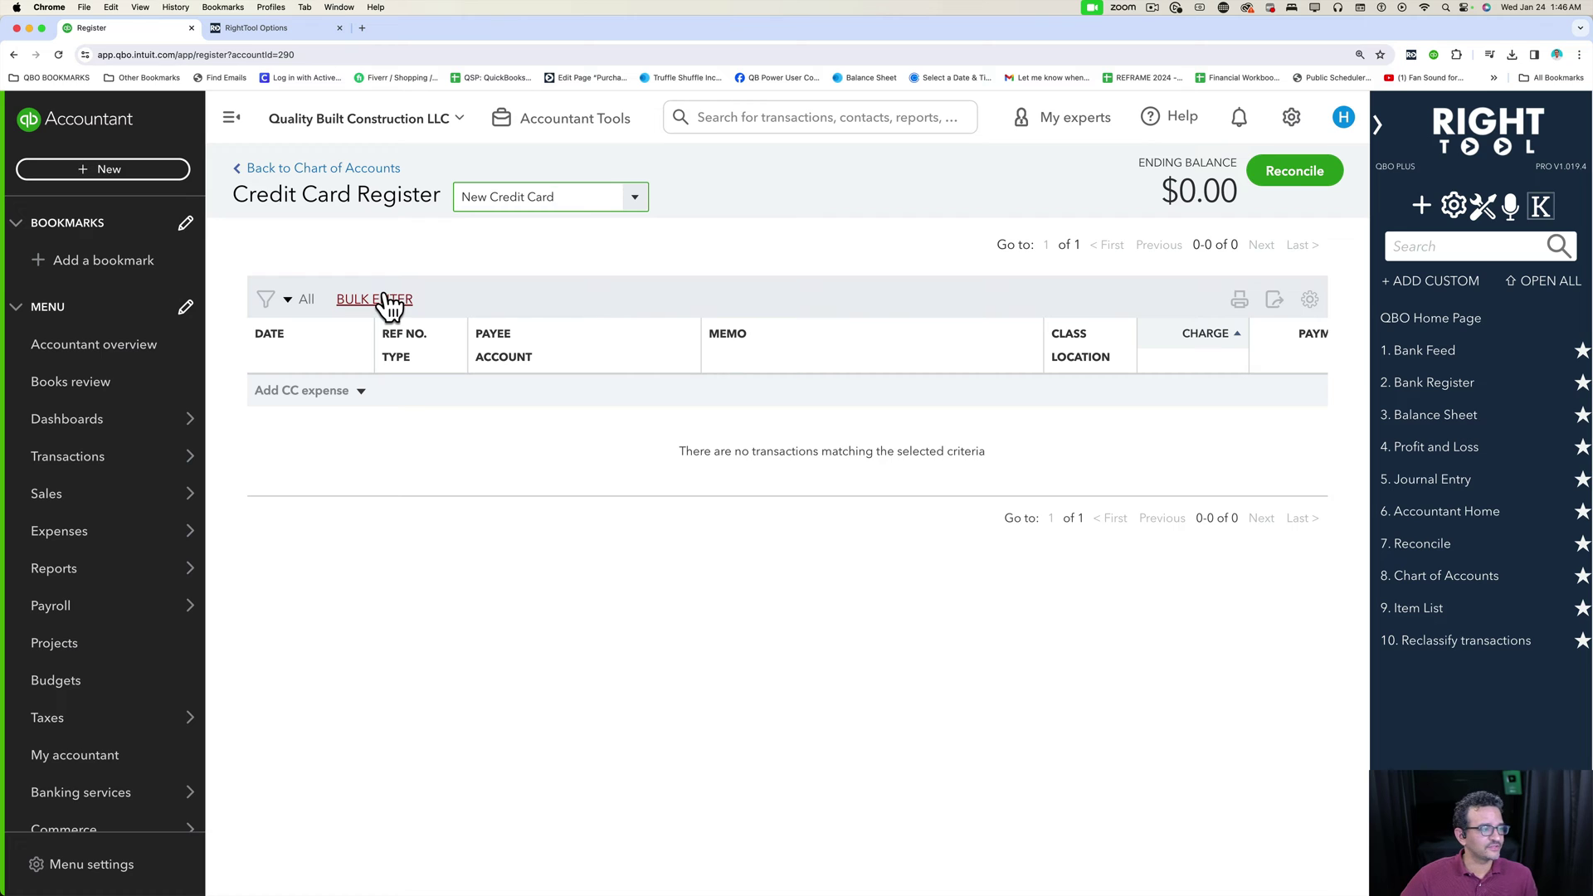
- Confirm the register account dropdown is set to New Credit Card
{"action": "left_click", "coordinate": [634, 203]}
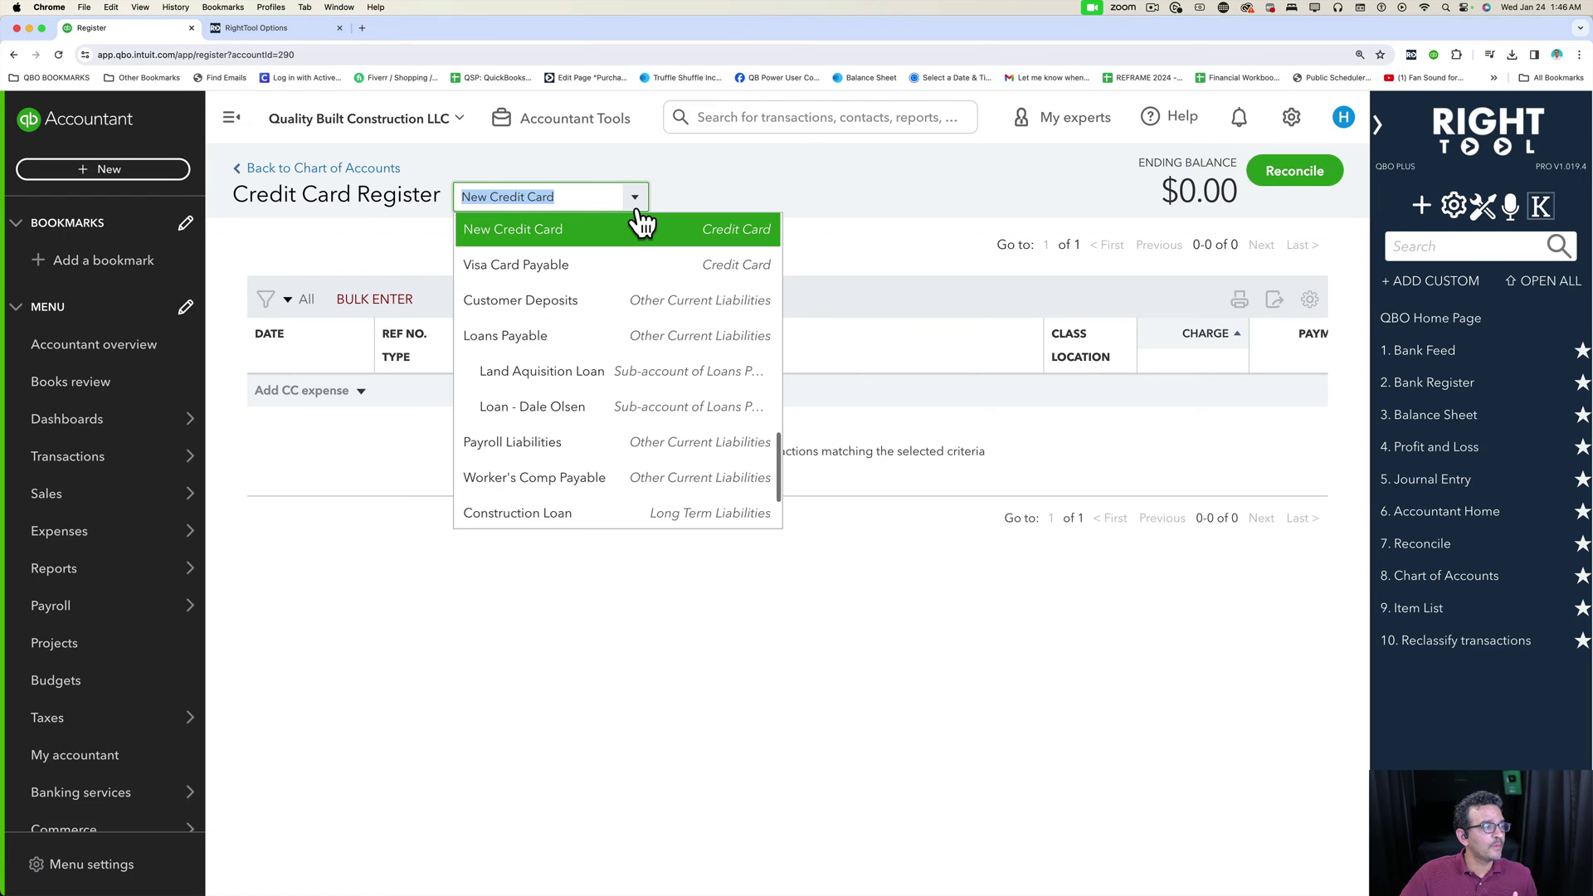
{"action": "left_click", "coordinate": [579, 222]}
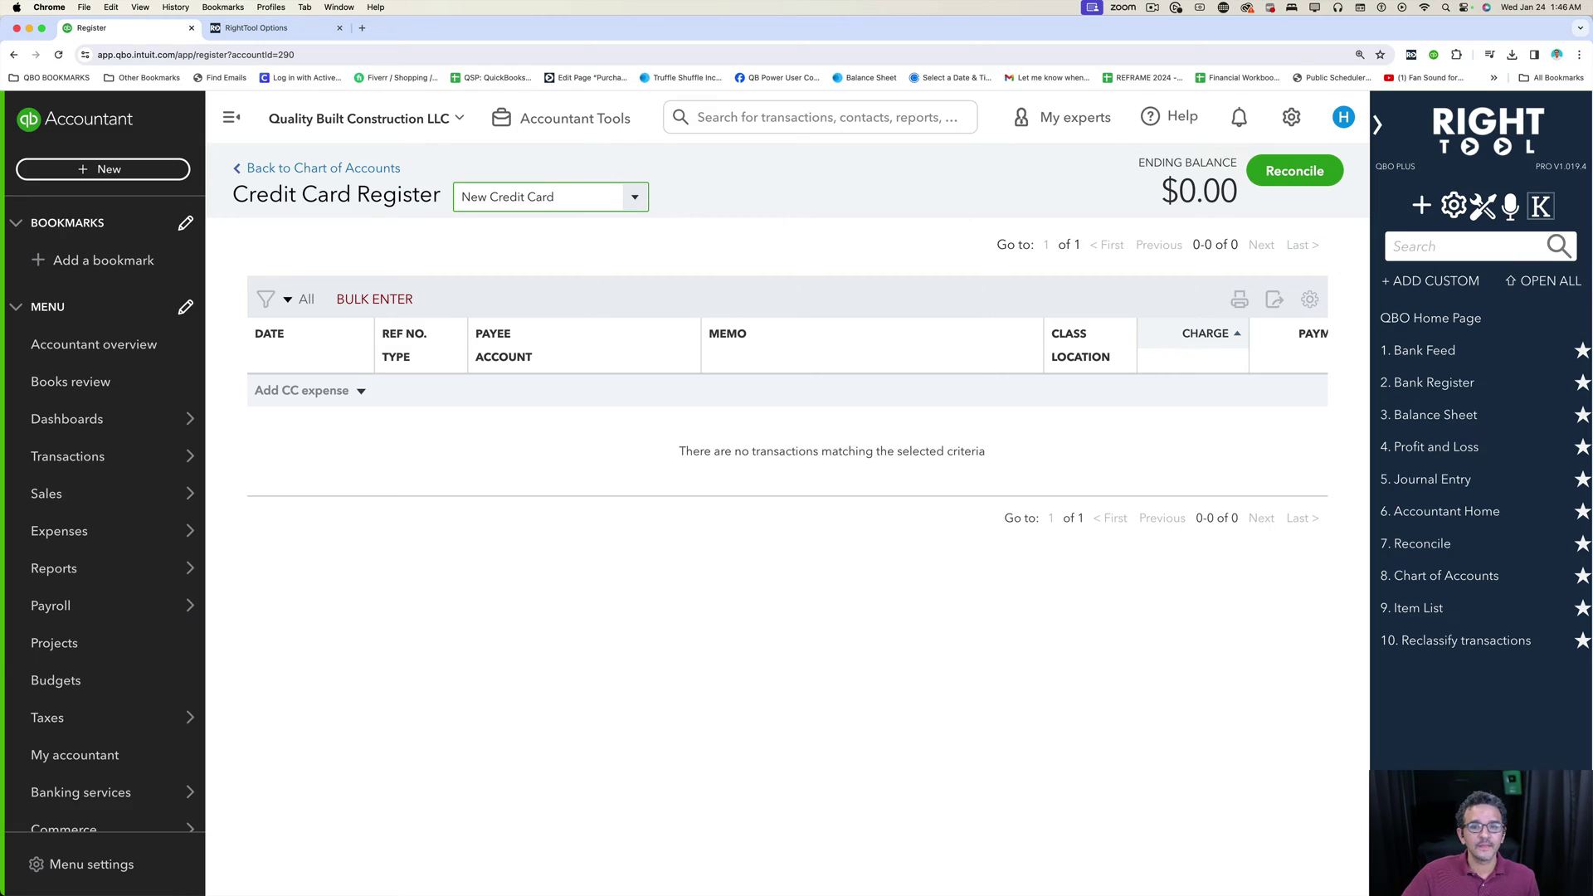
- Review the Date, Name, Account, Memo, Charge and Class columns and cell H7, then minimise Excel
{"action": "left_click_drag", "start_coordinate": [1592, 66], "coordinate": [416, 26]}
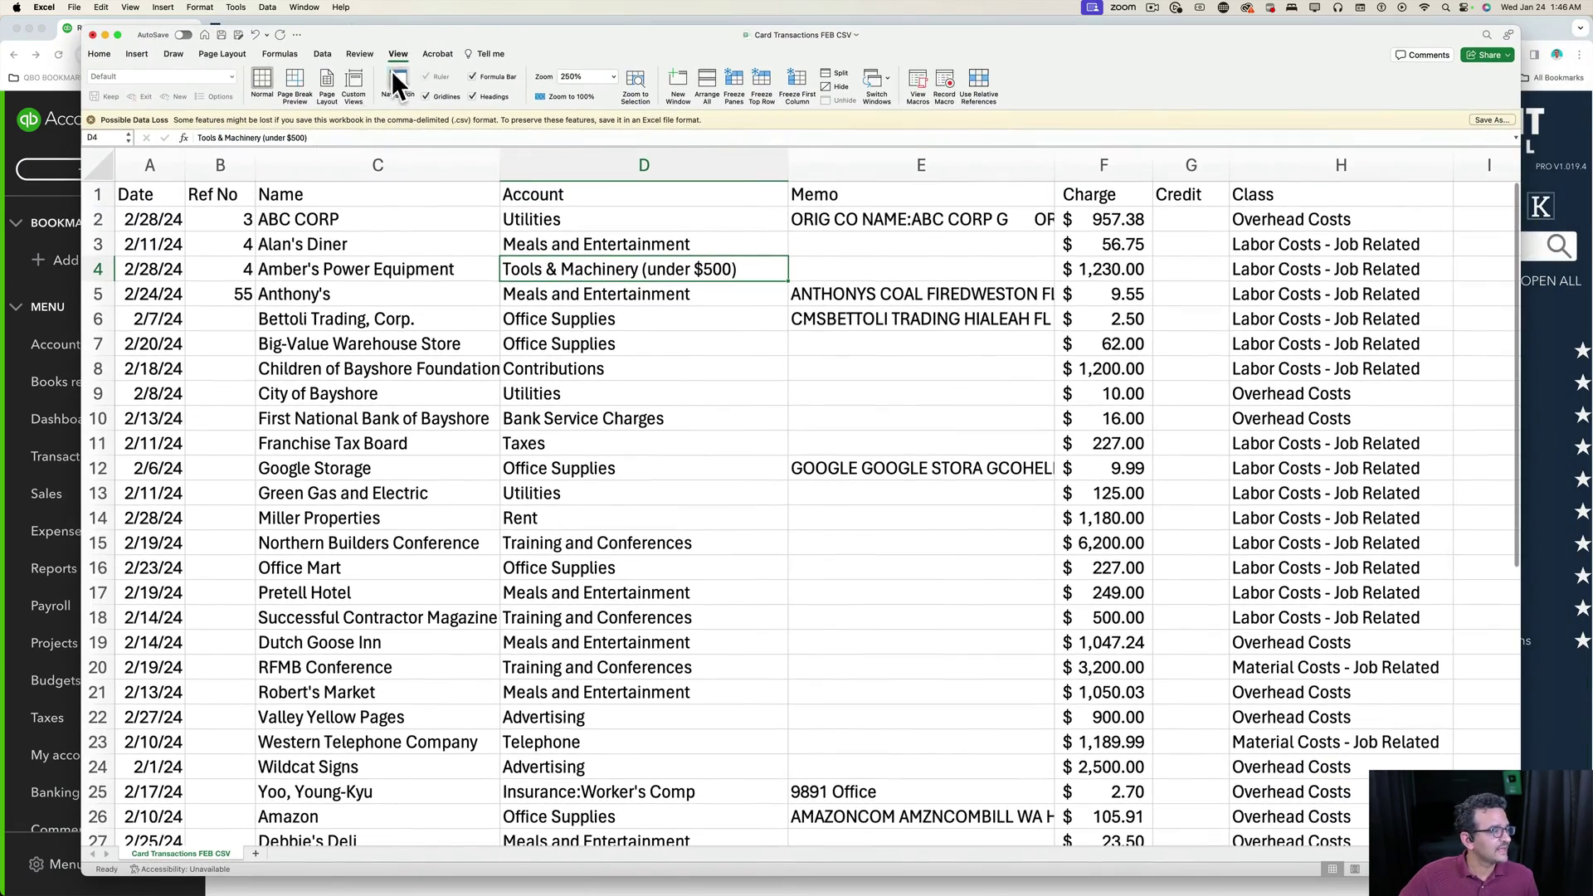
{"action": "left_click", "coordinate": [146, 164]}
{"action": "left_click", "coordinate": [370, 165]}
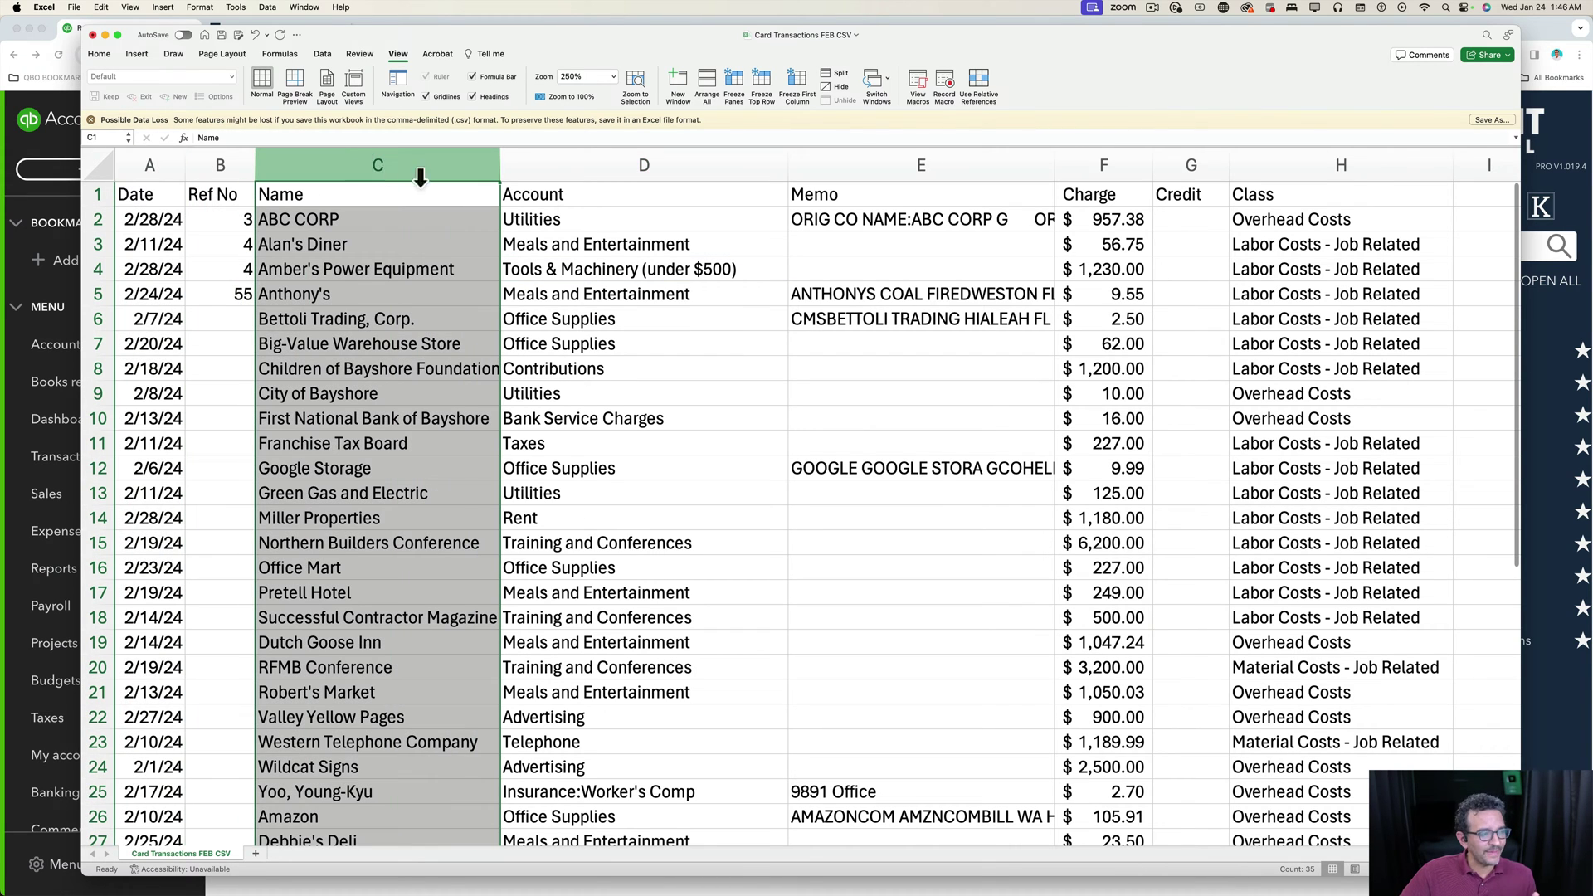
{"action": "left_click", "coordinate": [611, 165]}
{"action": "left_click", "coordinate": [868, 165]}
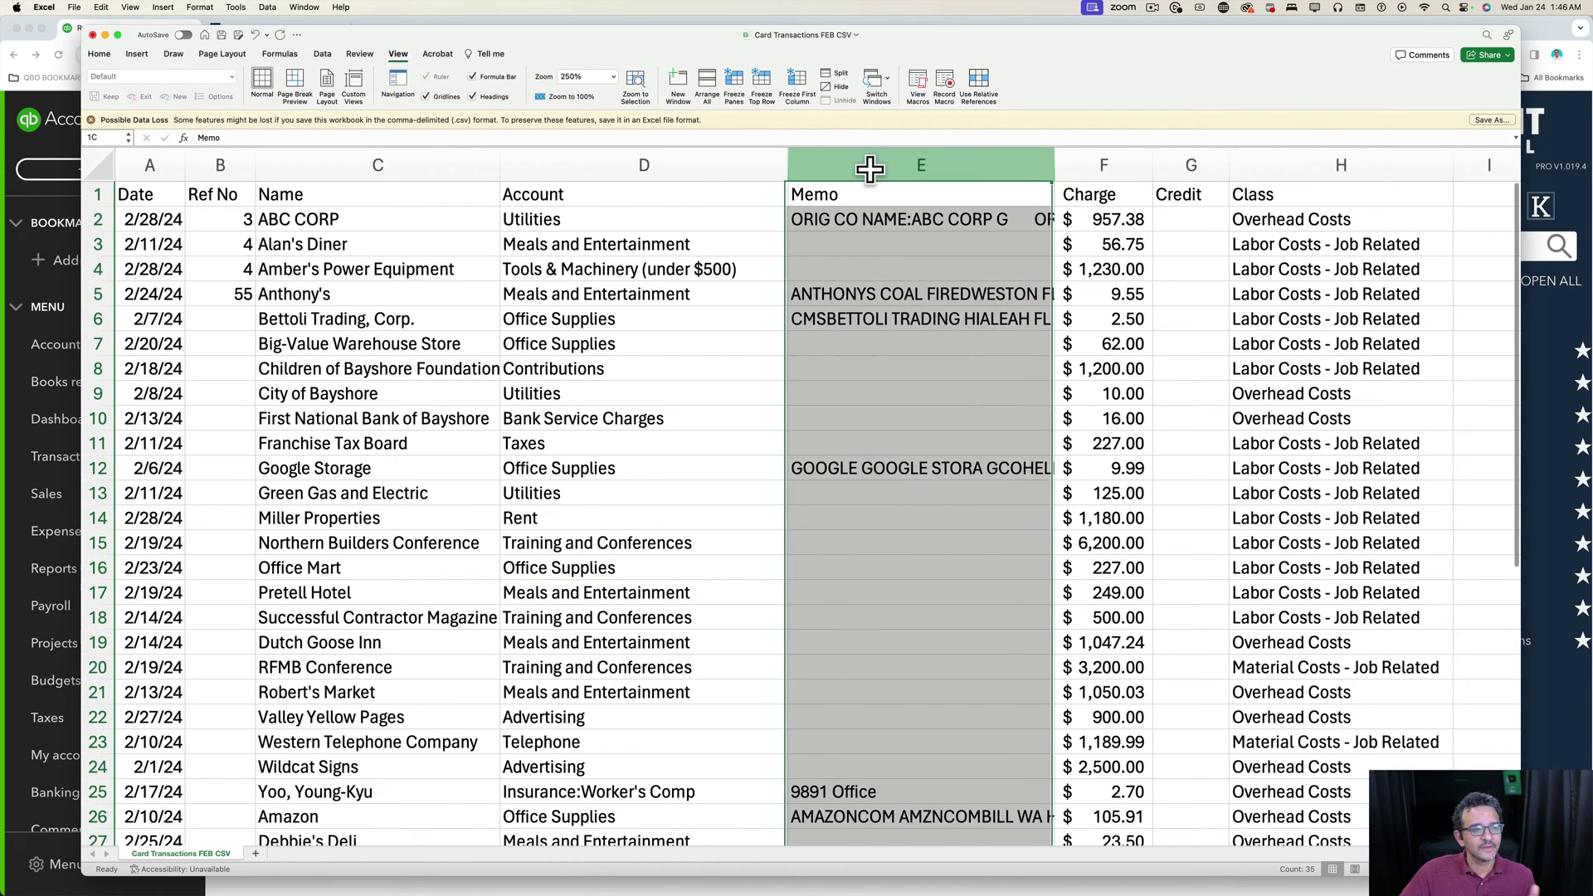
{"action": "left_click", "coordinate": [1098, 165]}
{"action": "left_click", "coordinate": [1254, 165]}
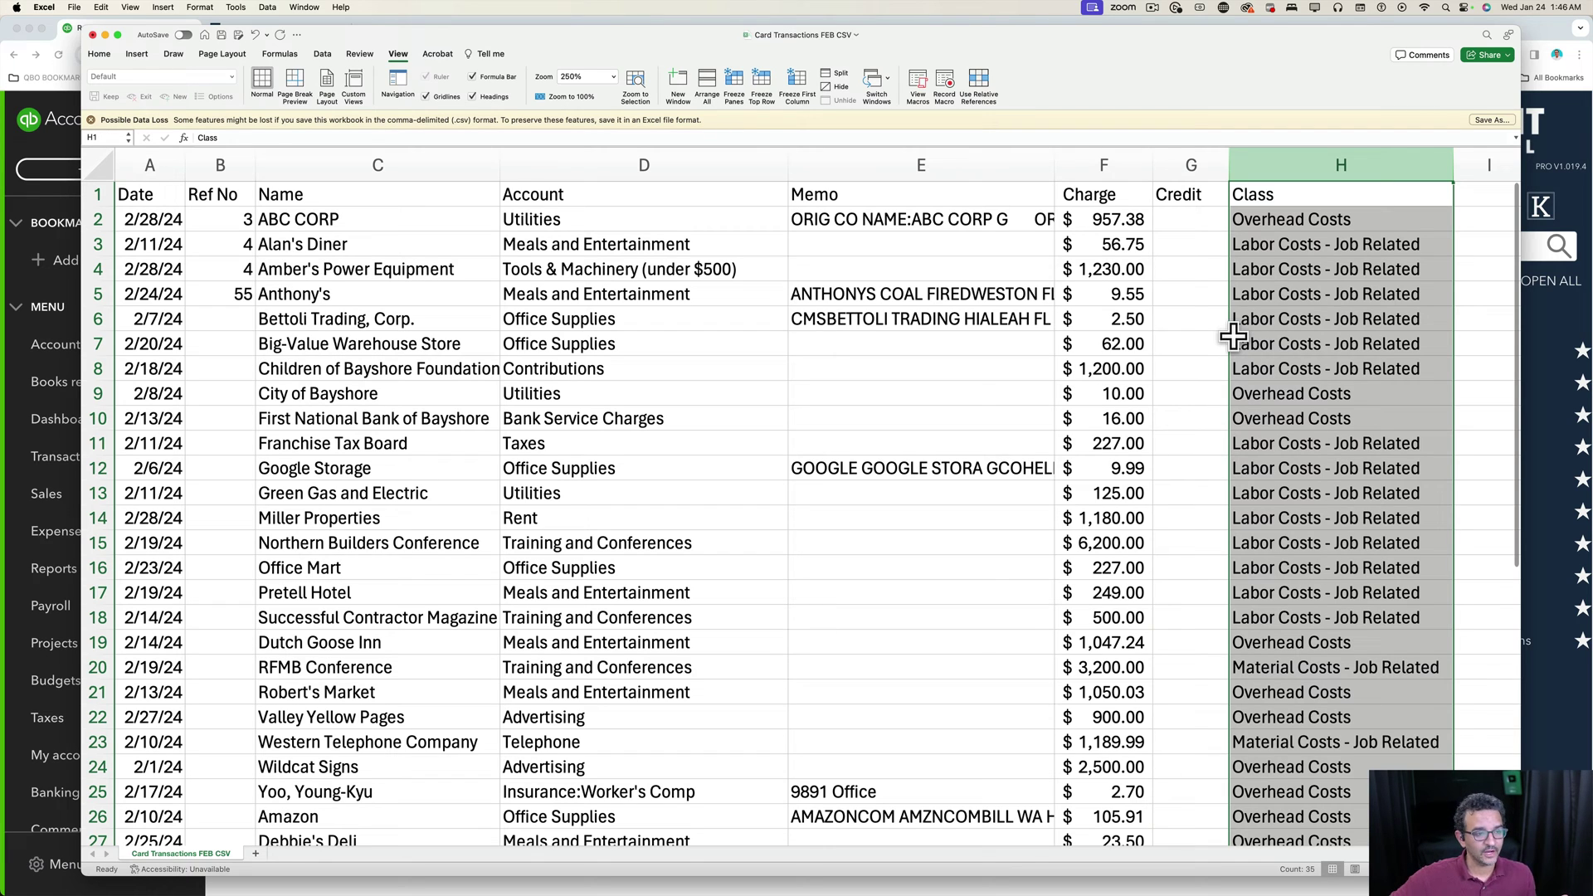
{"action": "left_click", "coordinate": [1233, 336]}
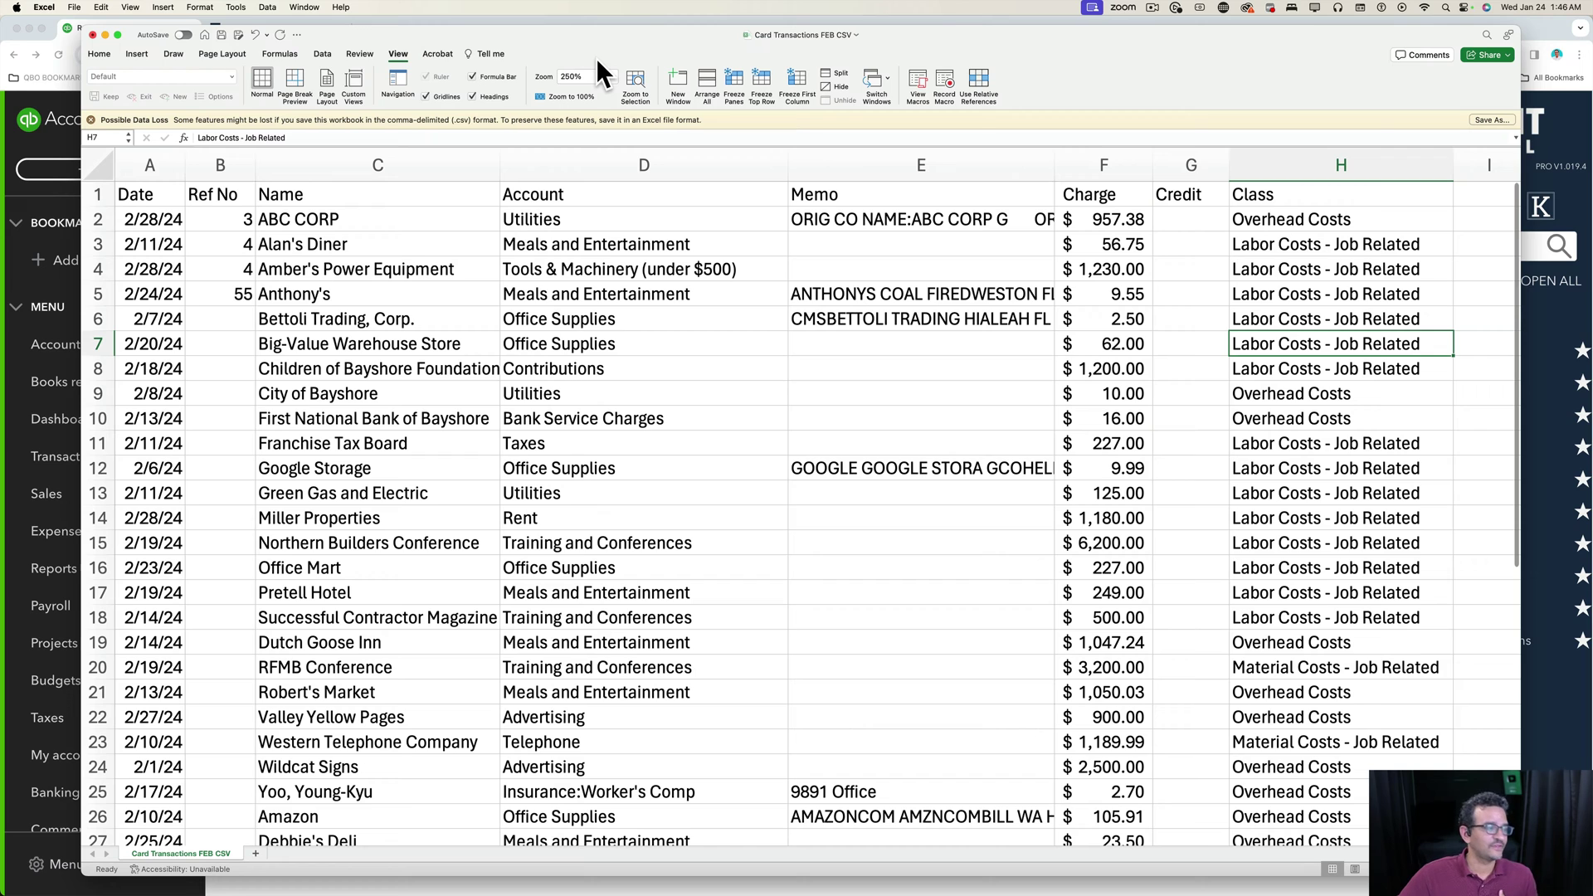
{"action": "double_click", "coordinate": [521, 31]}
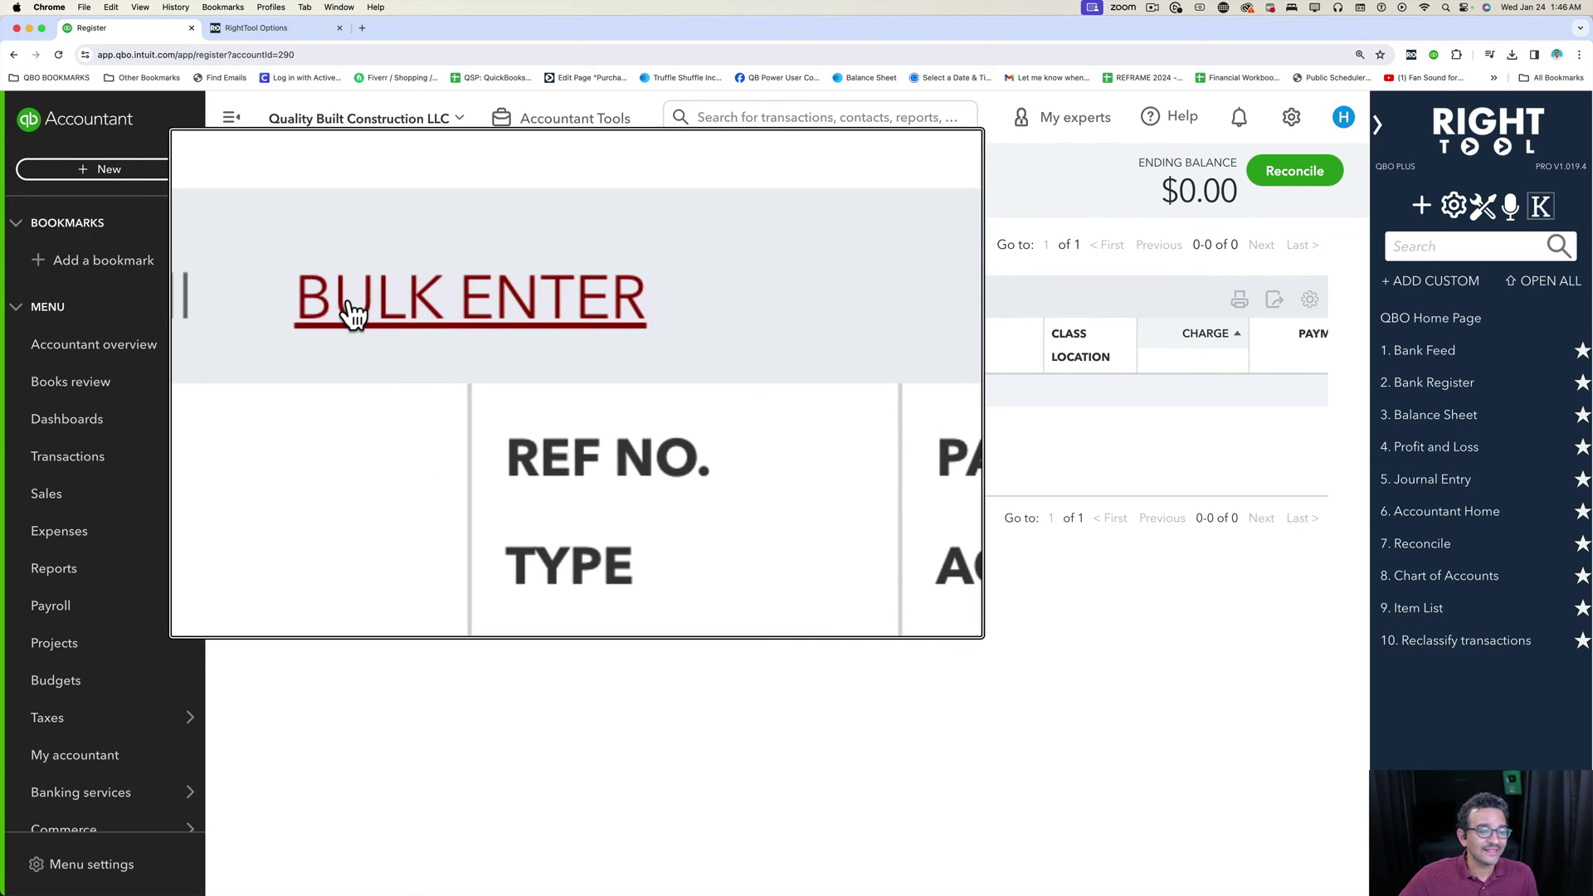
- Open the Bulk Enter window from the New Credit Card register
{"action": "left_click", "coordinate": [351, 300]}
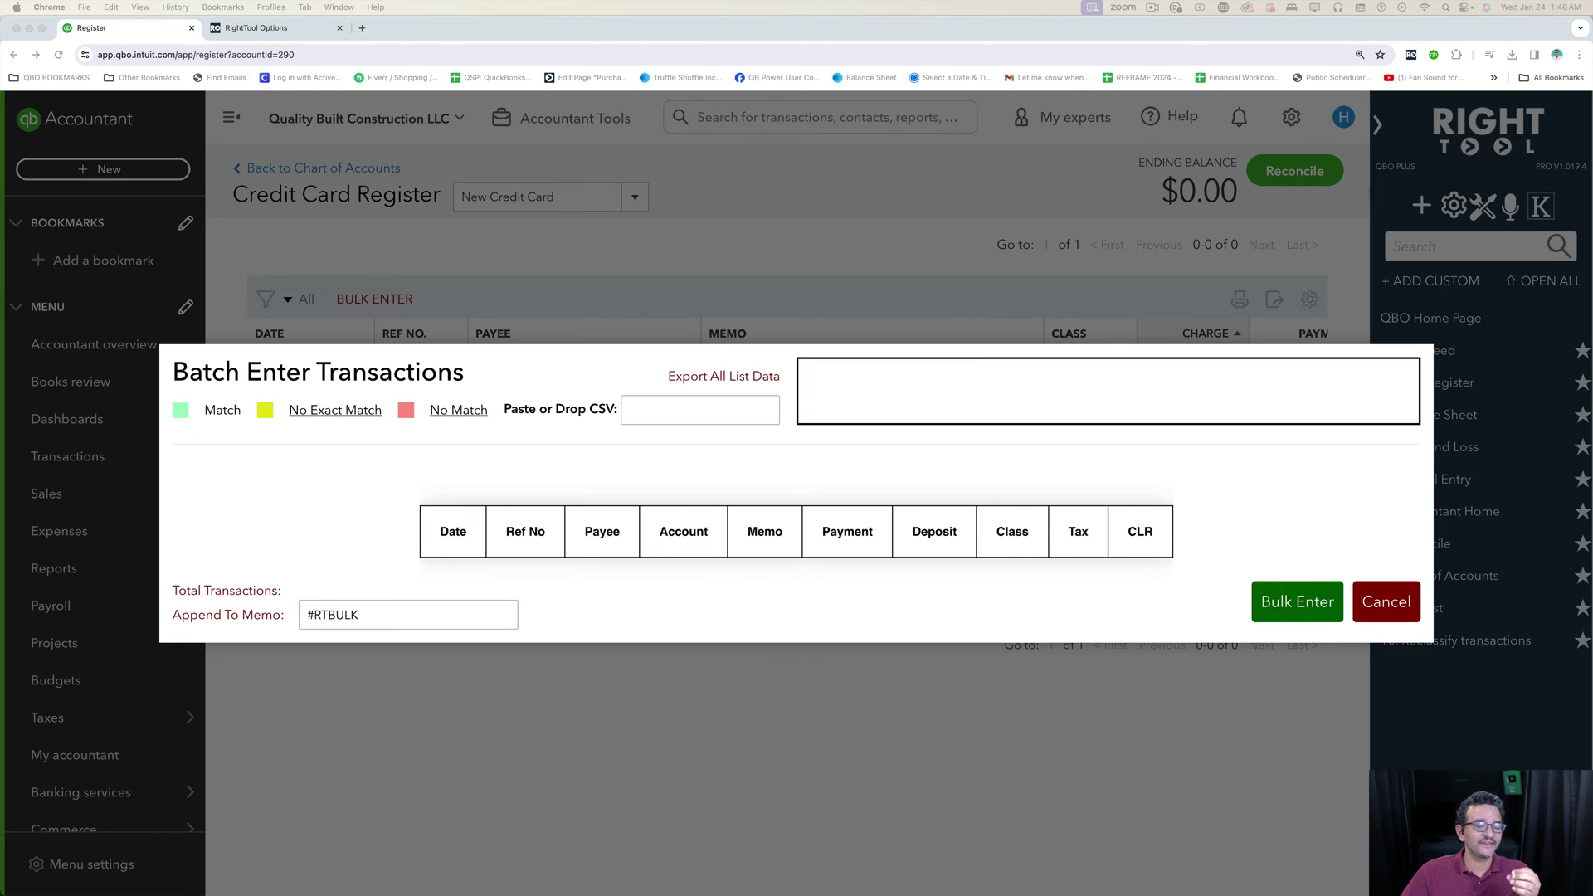
- Copy spreadsheet rows A2:H35 and move the Excel window out of the way
{"action": "key", "text": "super+Tab"}
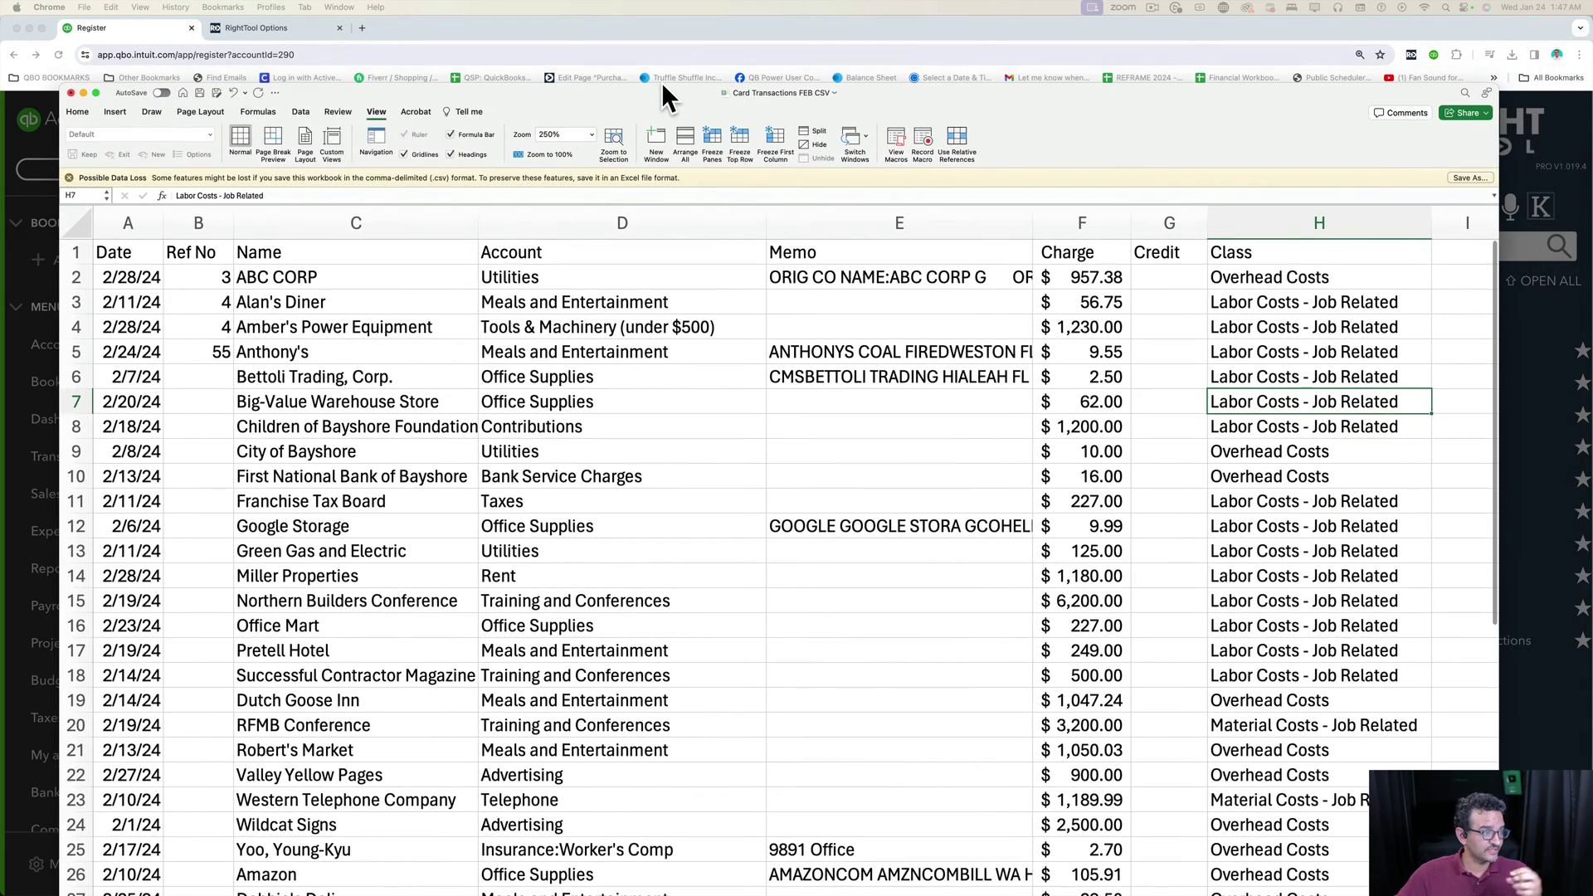
{"action": "key", "text": "super+Tab"}
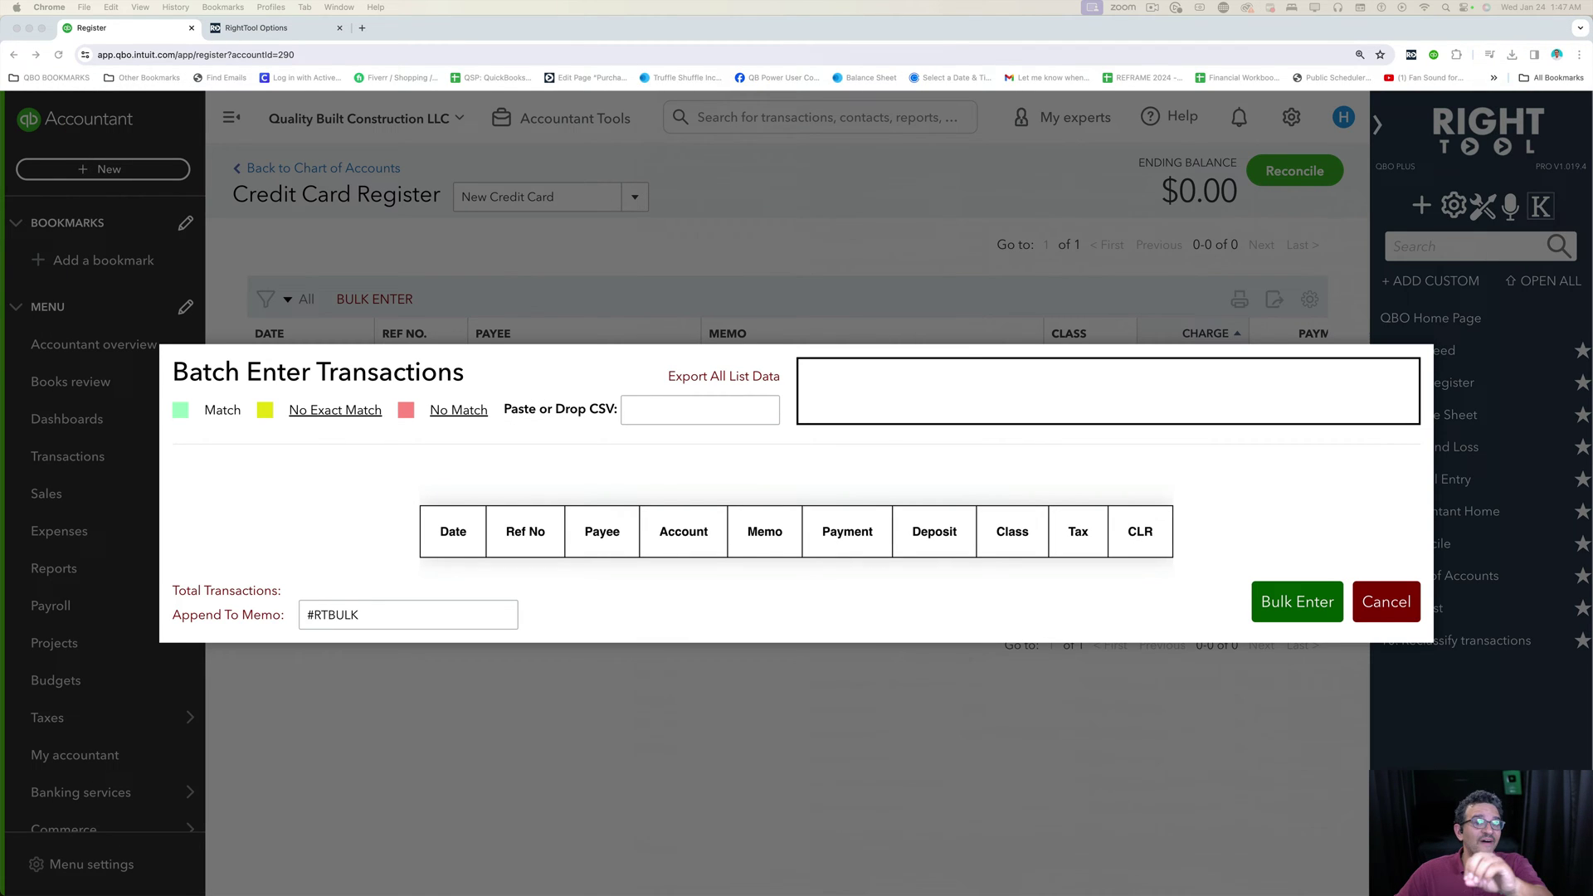
{"action": "left_click", "coordinate": [643, 407]}
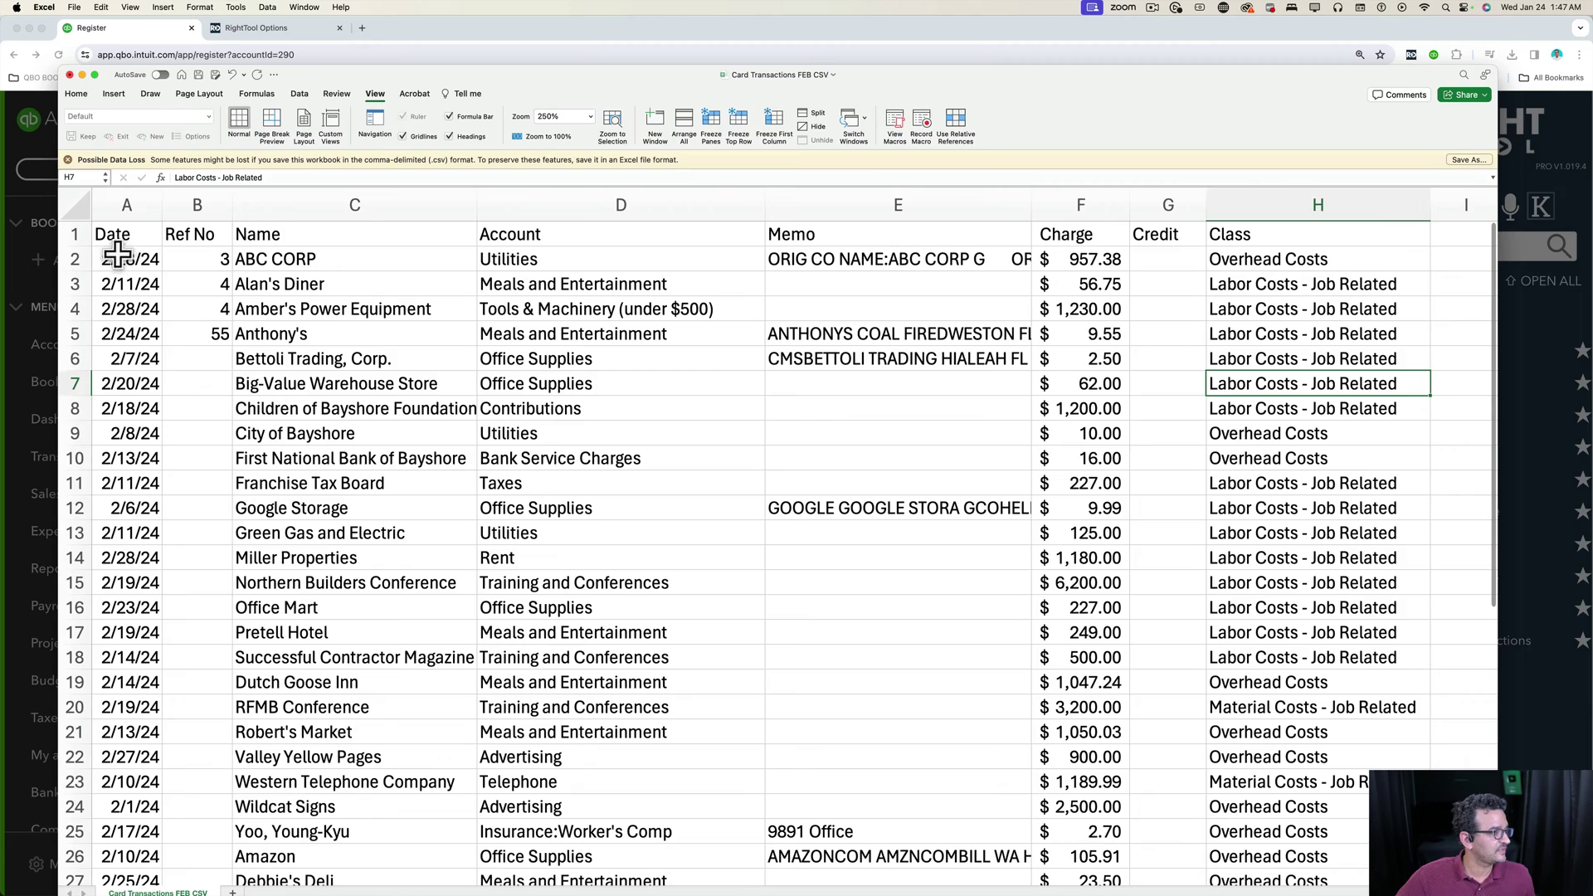
{"action": "left_click_drag", "start_coordinate": [117, 254], "coordinate": [1313, 784]}
{"action": "scroll", "coordinate": [1313, 784], "scroll_direction": "down", "scroll_amount": 5}
{"action": "scroll", "coordinate": [1313, 784], "scroll_direction": "down", "scroll_amount": 1}
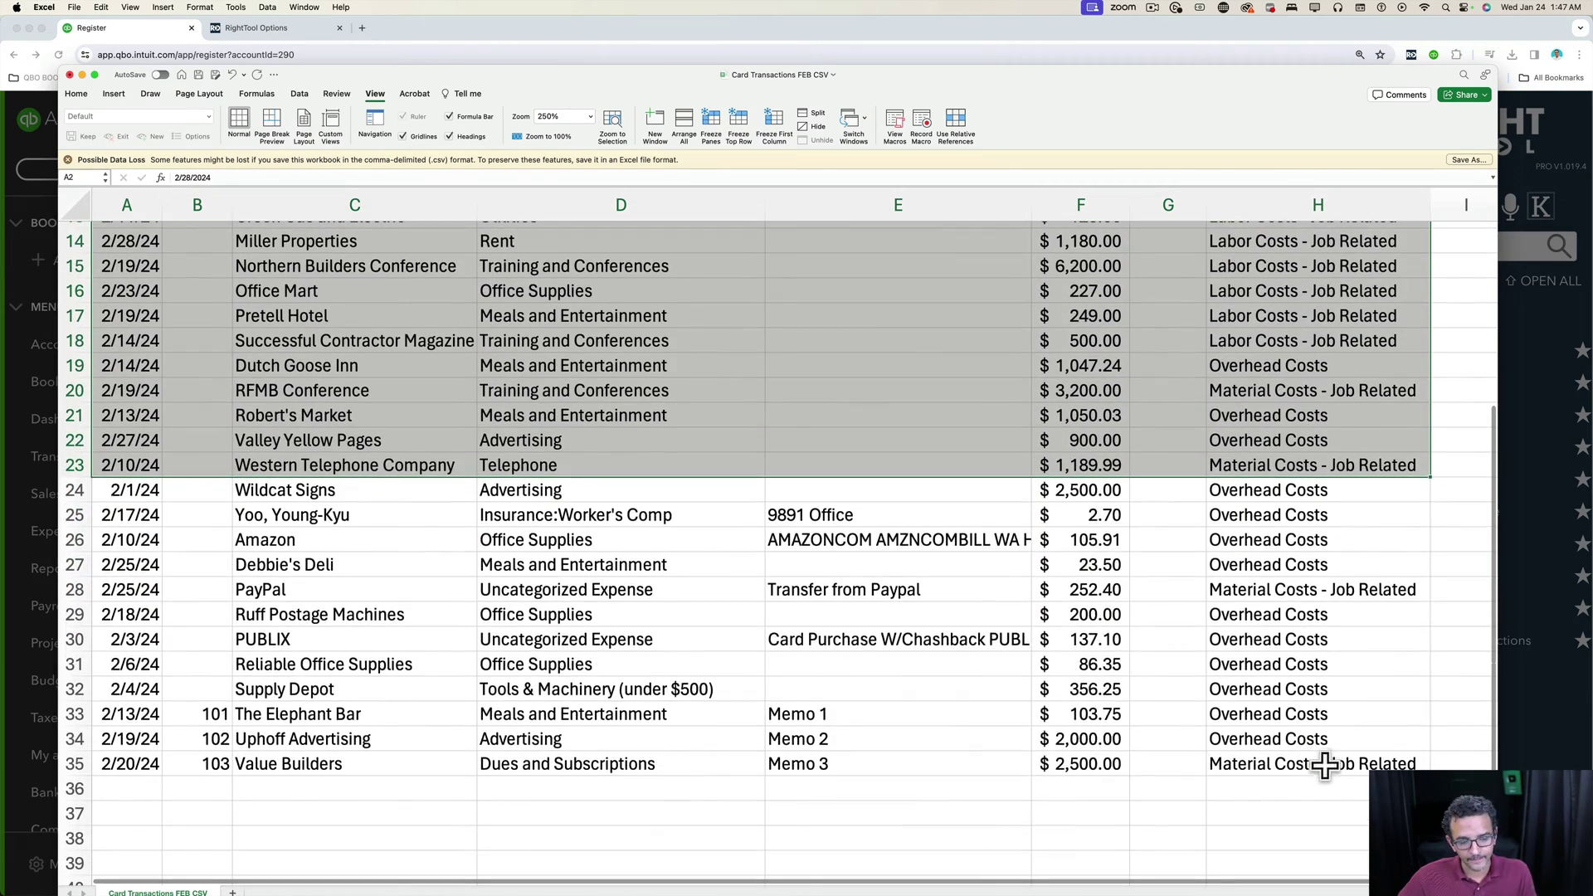
{"action": "left_click", "coordinate": [1323, 760], "text": "shift"}
{"action": "key", "text": "super+c"}
{"action": "scroll", "coordinate": [1319, 755], "scroll_direction": "up", "scroll_amount": 8}
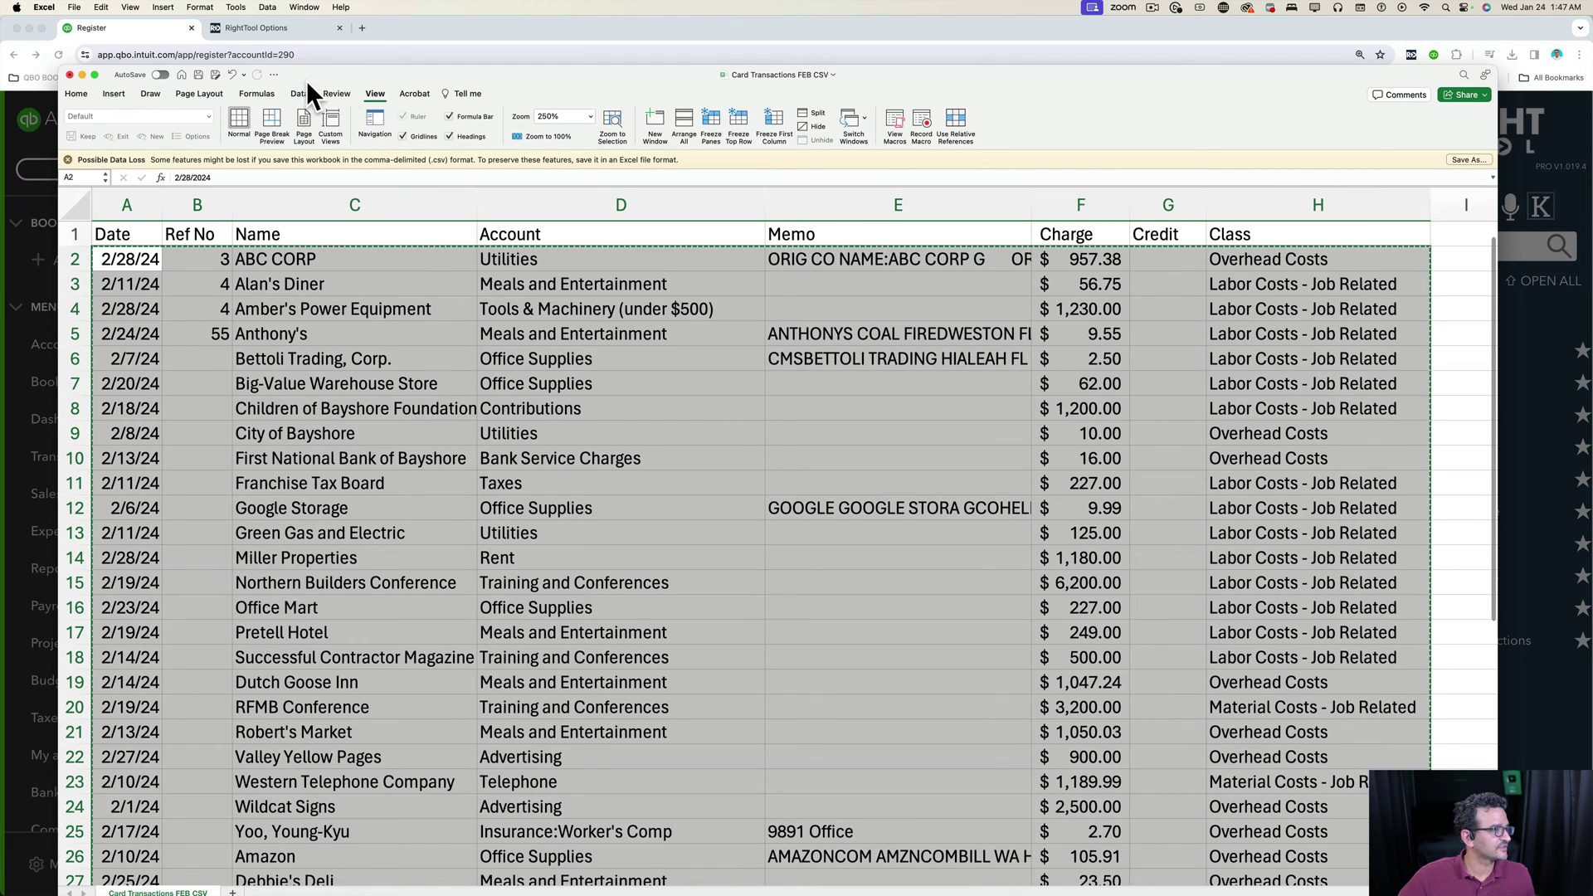
{"action": "left_click_drag", "start_coordinate": [306, 79], "coordinate": [1589, 58]}
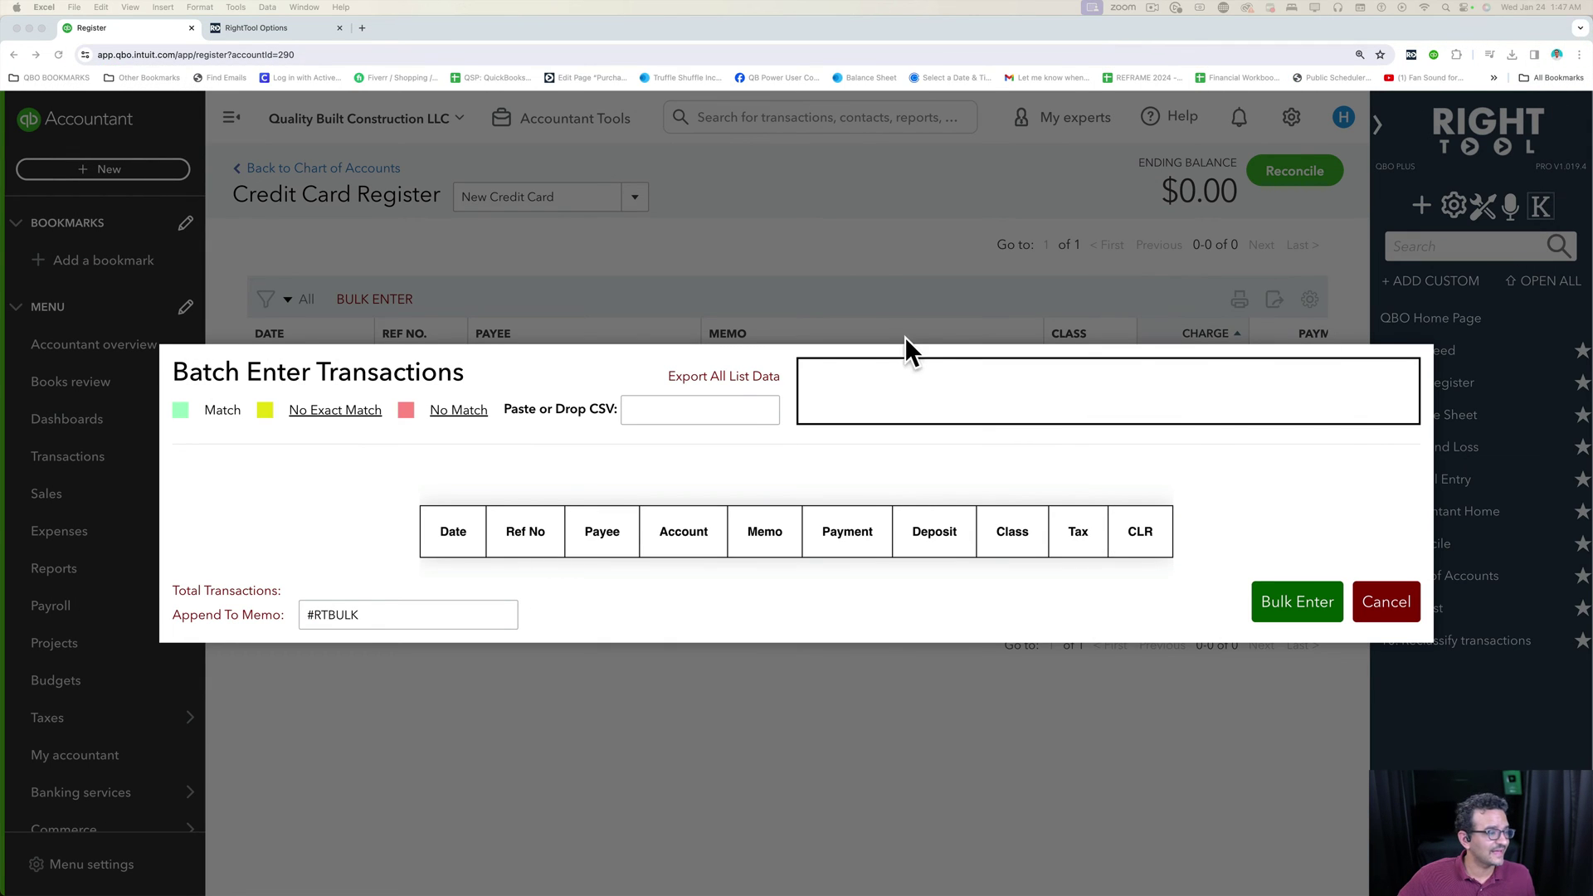
- Paste the 34 copied transactions into the batch grid and delete the #RTBULK memo suffix
{"action": "left_click", "coordinate": [713, 400]}
{"action": "right_click", "coordinate": [664, 408]}
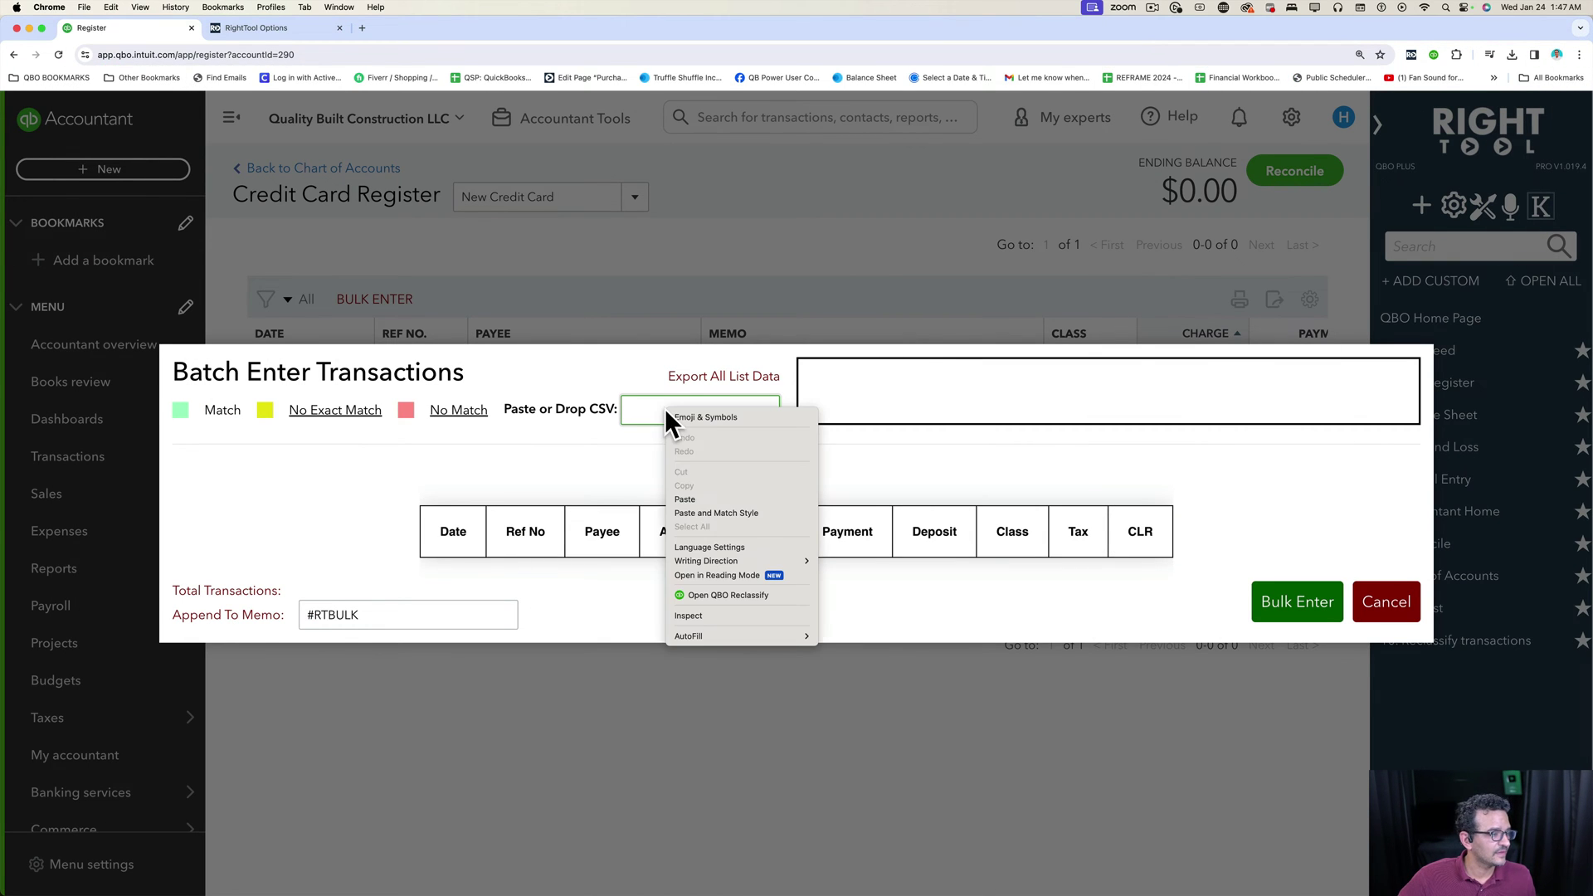
{"action": "left_click", "coordinate": [686, 498]}
{"action": "scroll", "coordinate": [657, 499], "scroll_direction": "down", "scroll_amount": 3}
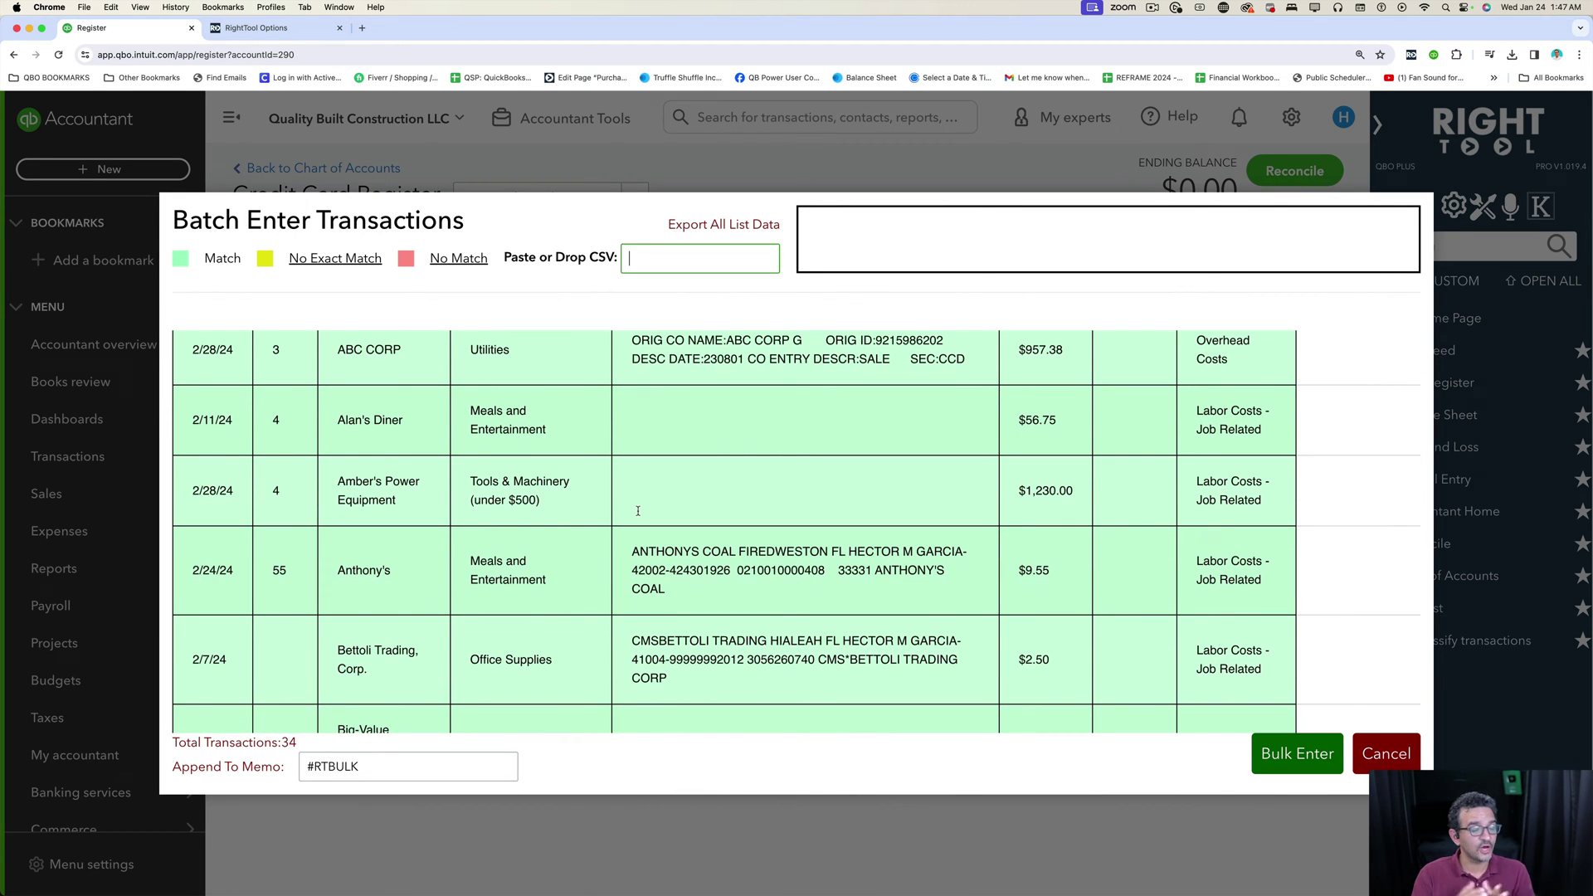
{"action": "scroll", "coordinate": [637, 511], "scroll_direction": "up", "scroll_amount": 3}
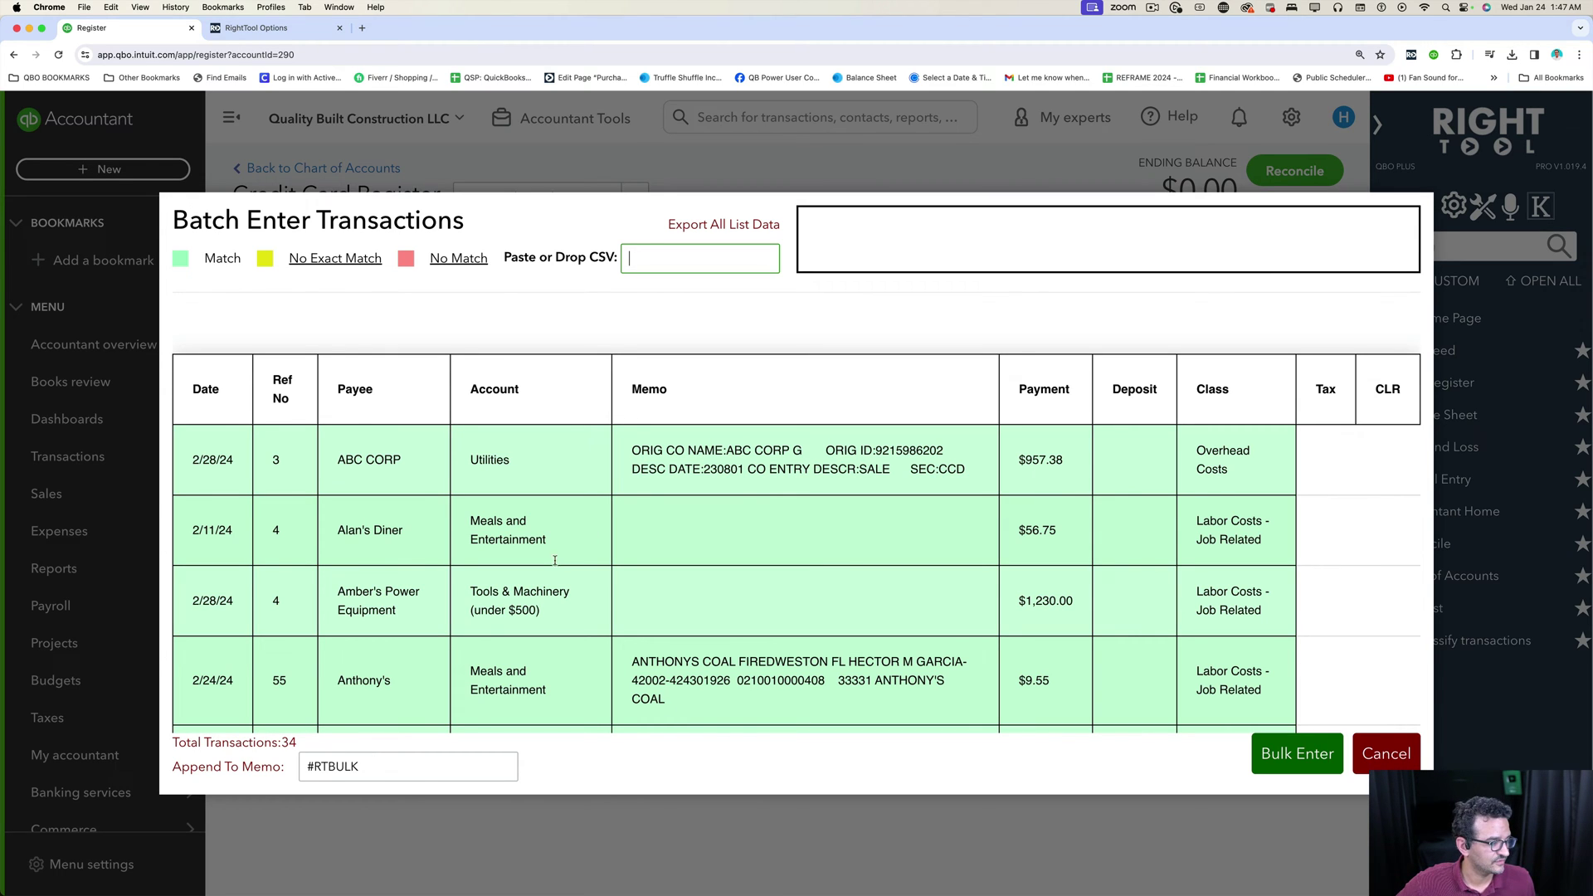
{"action": "left_click_drag", "start_coordinate": [380, 766], "coordinate": [295, 764]}
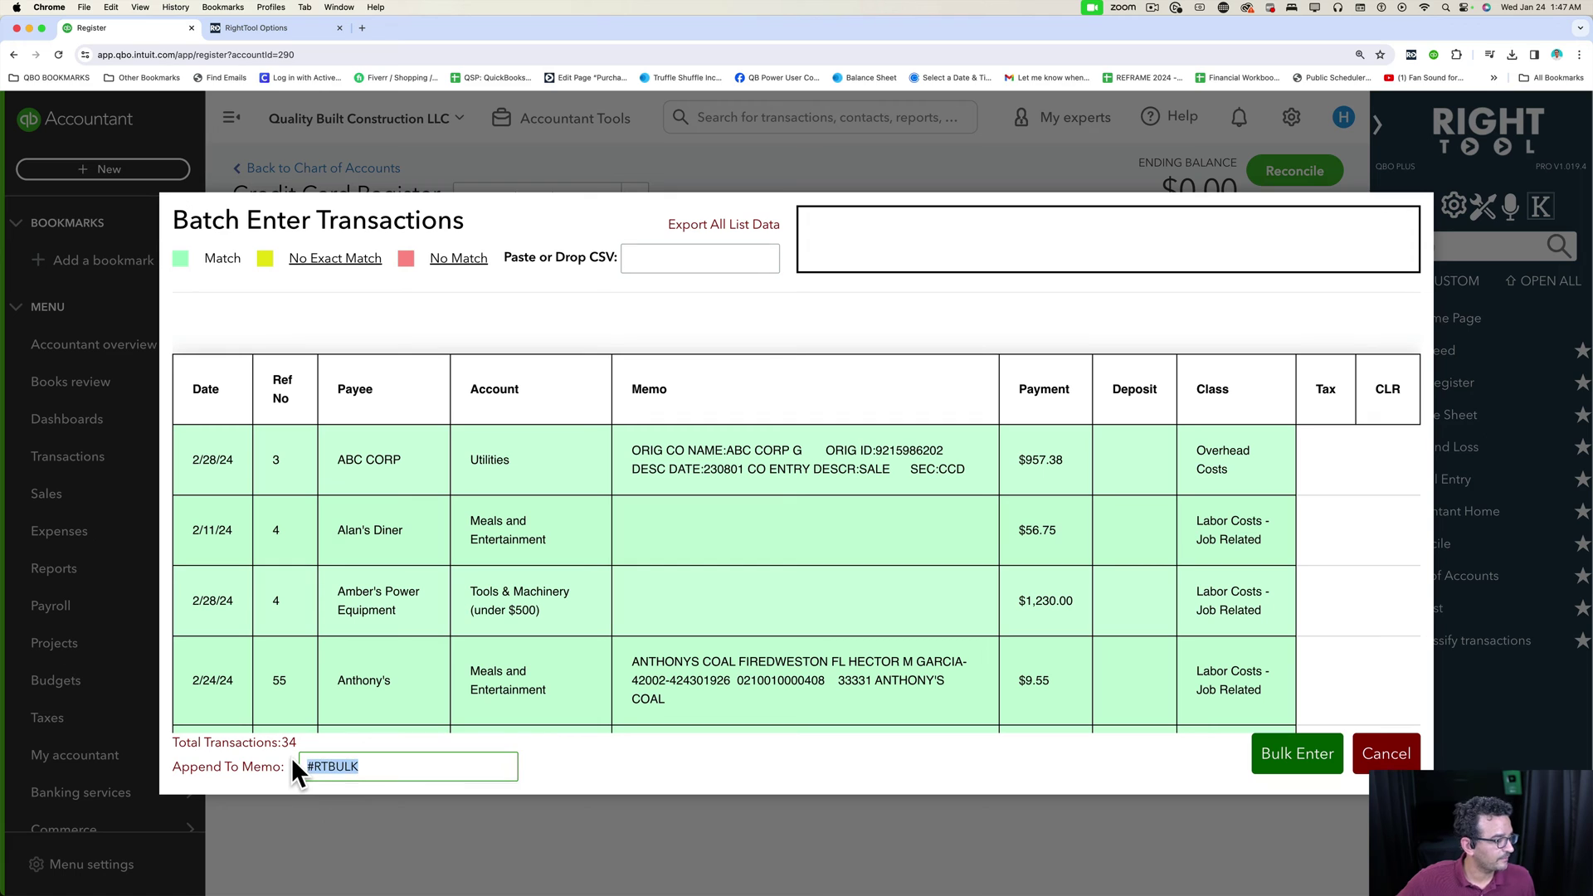
{"action": "key", "text": "BackSpace"}
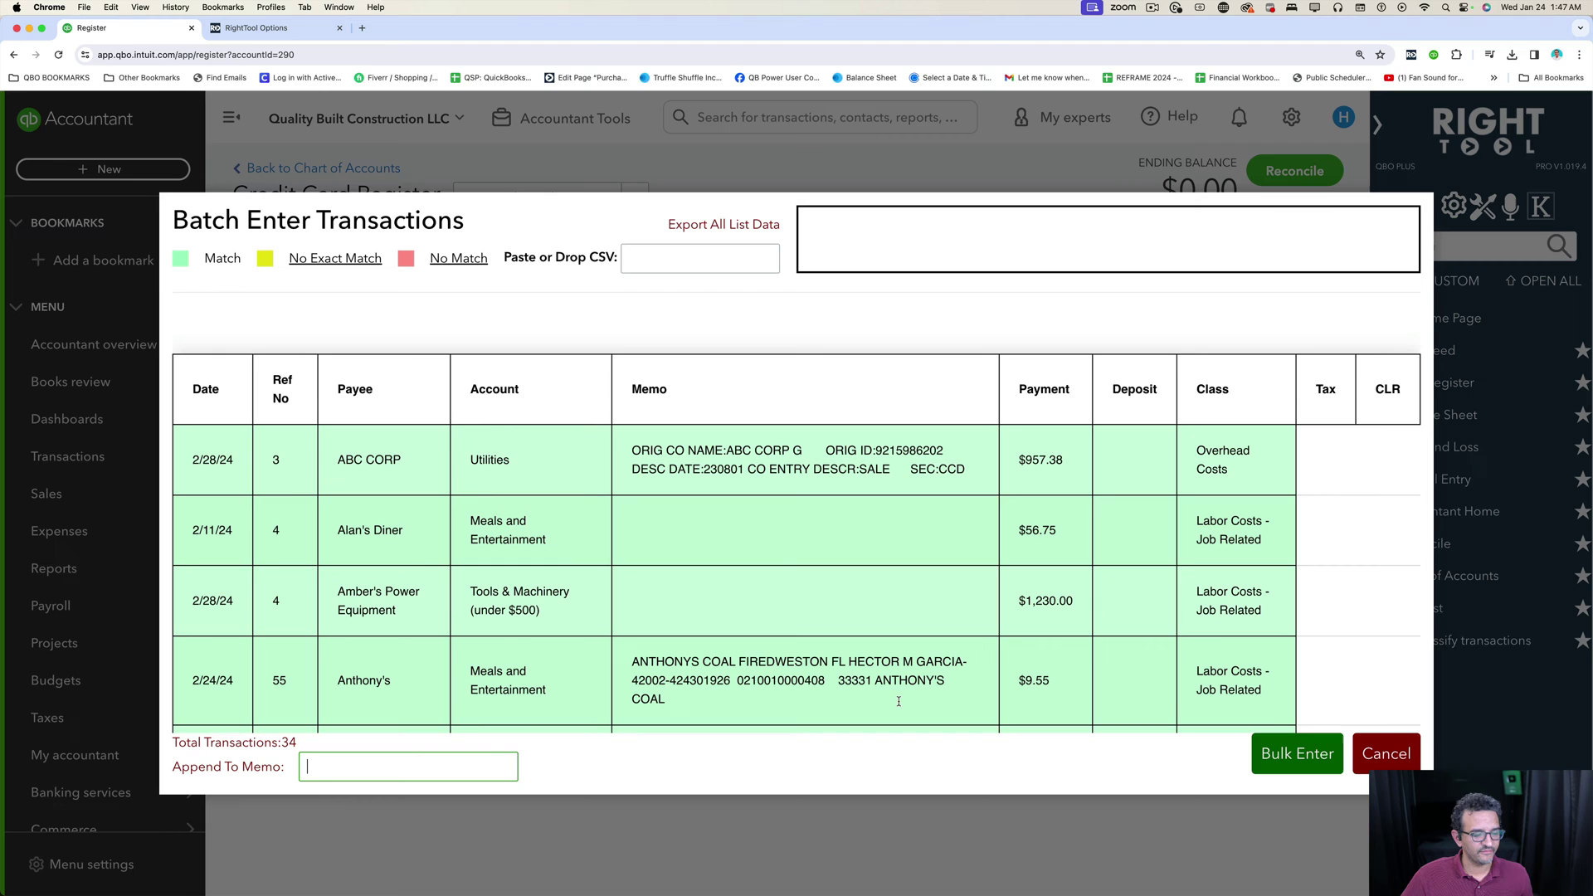
- Post the batch of card expenses to the New Credit Card register
{"action": "left_click", "coordinate": [1292, 761]}
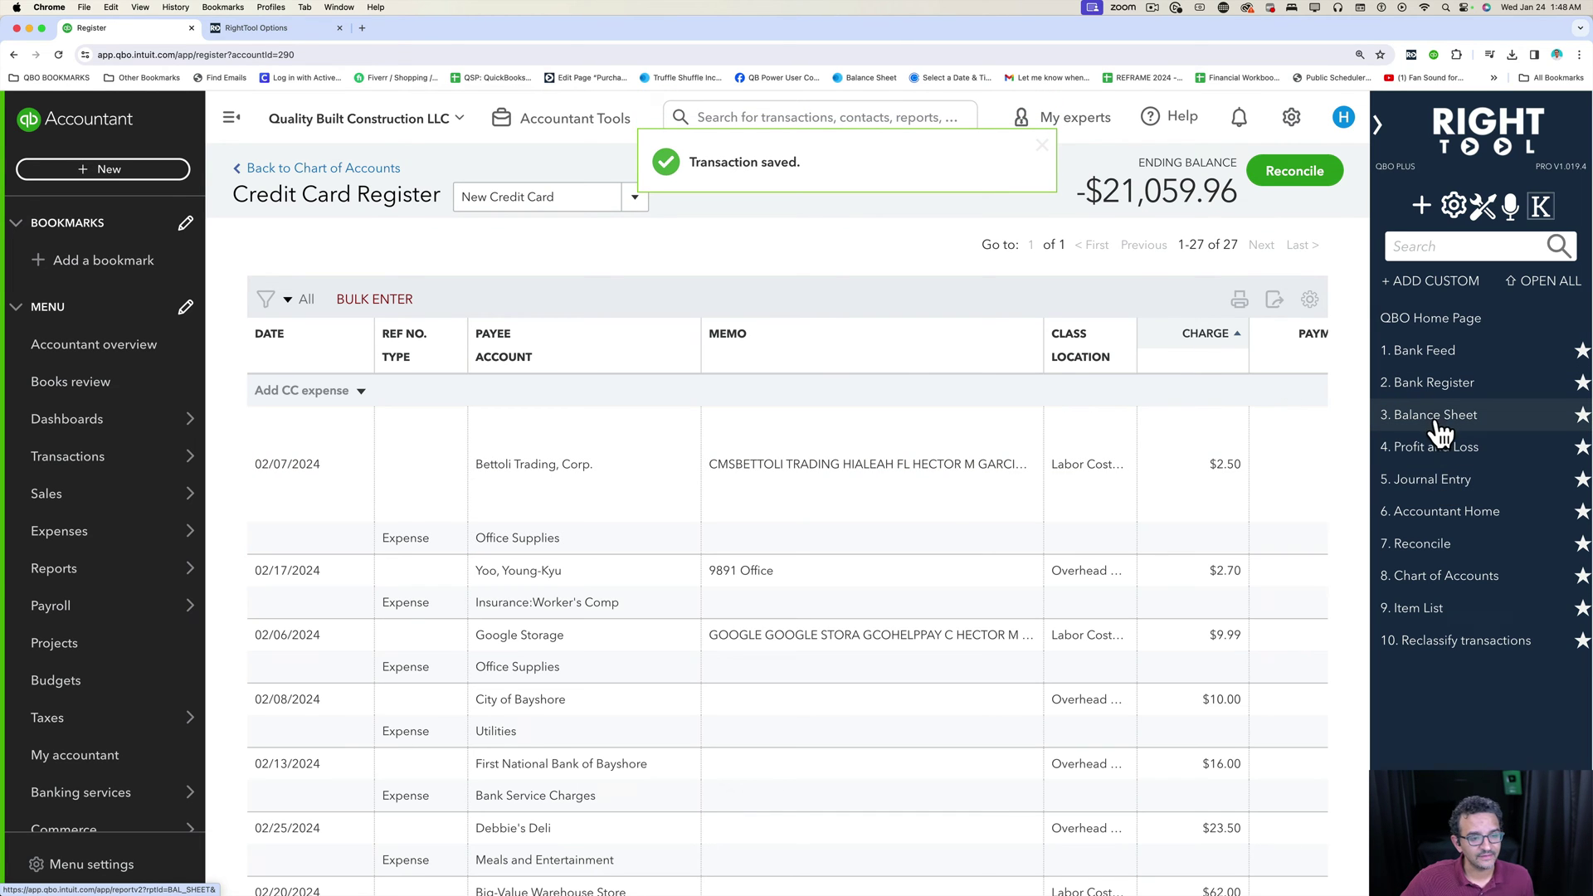
- Rerun the Balance Sheet report with the period set to All Dates
{"action": "left_click", "coordinate": [1439, 421]}
{"action": "scroll", "coordinate": [851, 618], "scroll_direction": "down", "scroll_amount": 4}
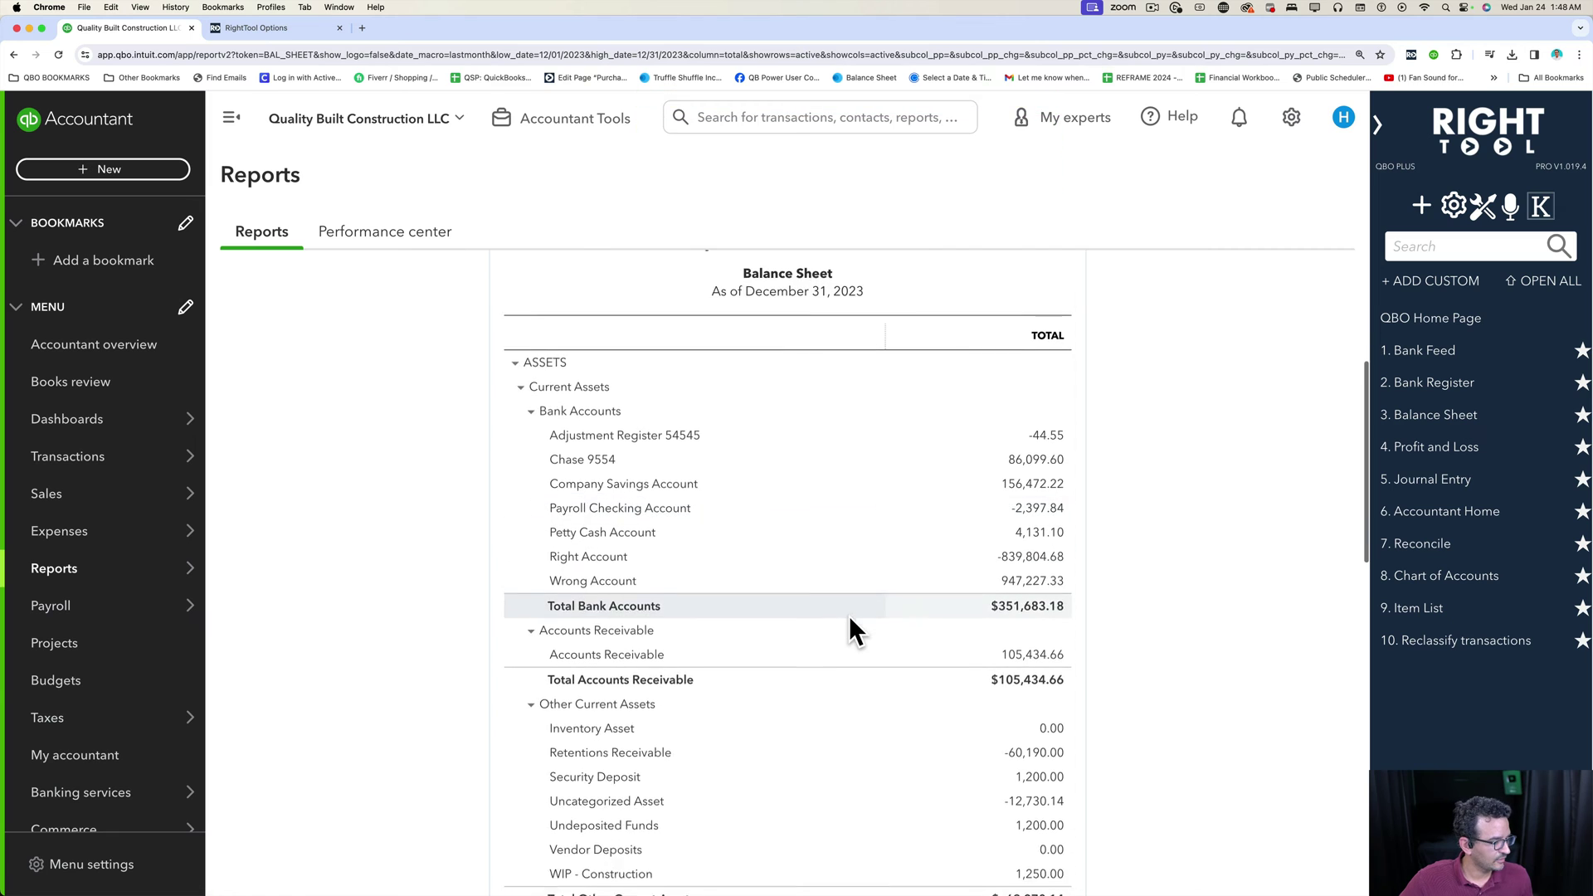
{"action": "scroll", "coordinate": [849, 615], "scroll_direction": "down", "scroll_amount": 10}
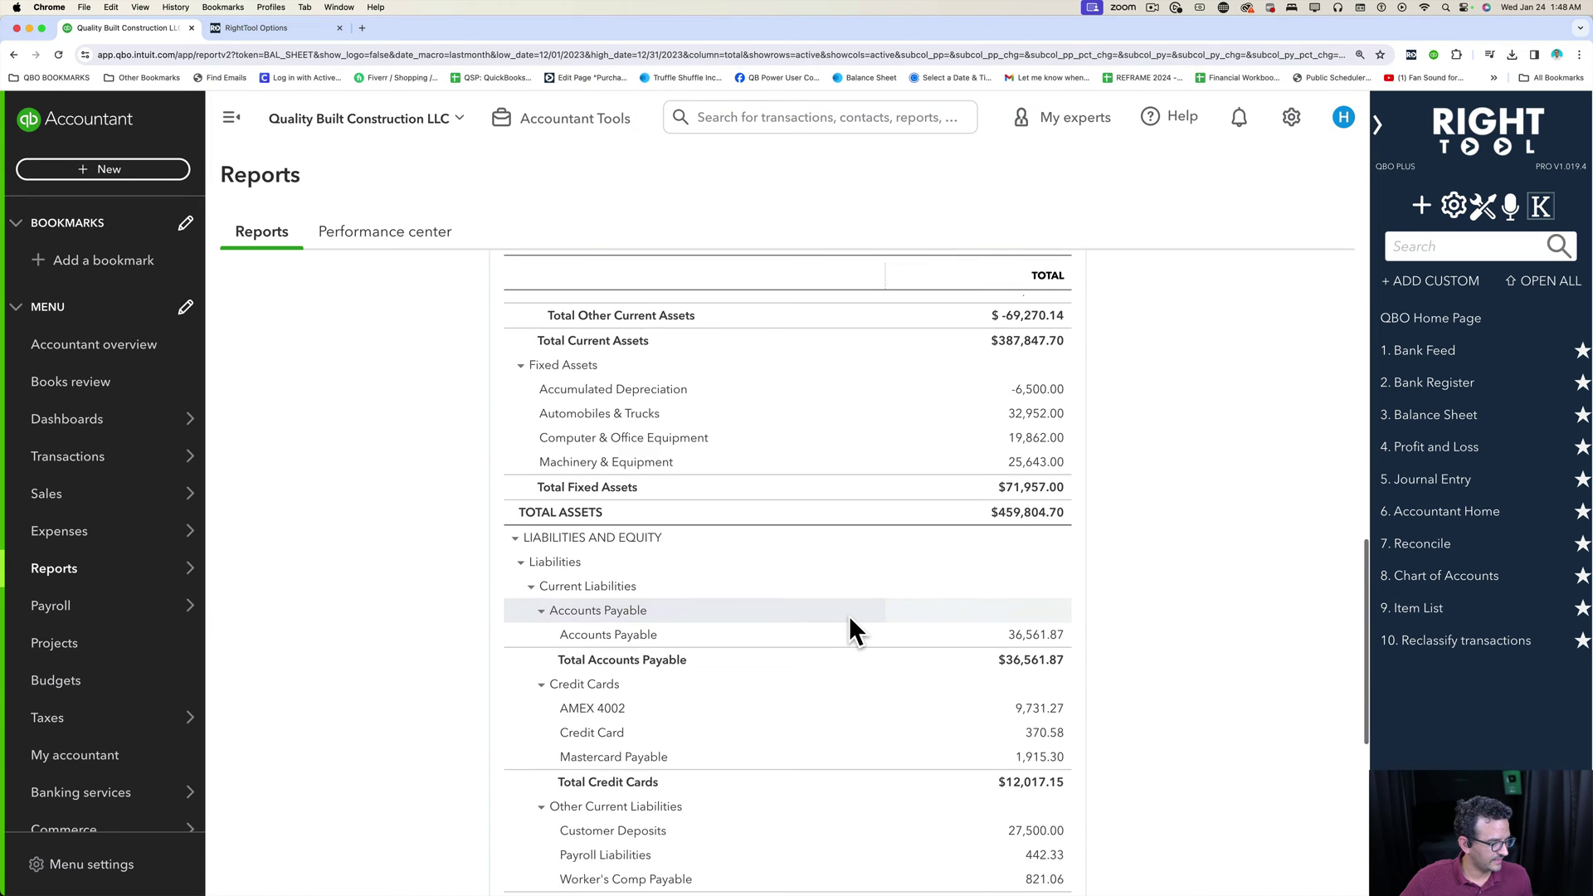
{"action": "scroll", "coordinate": [849, 615], "scroll_direction": "up", "scroll_amount": 15}
{"action": "left_click", "coordinate": [288, 373]}
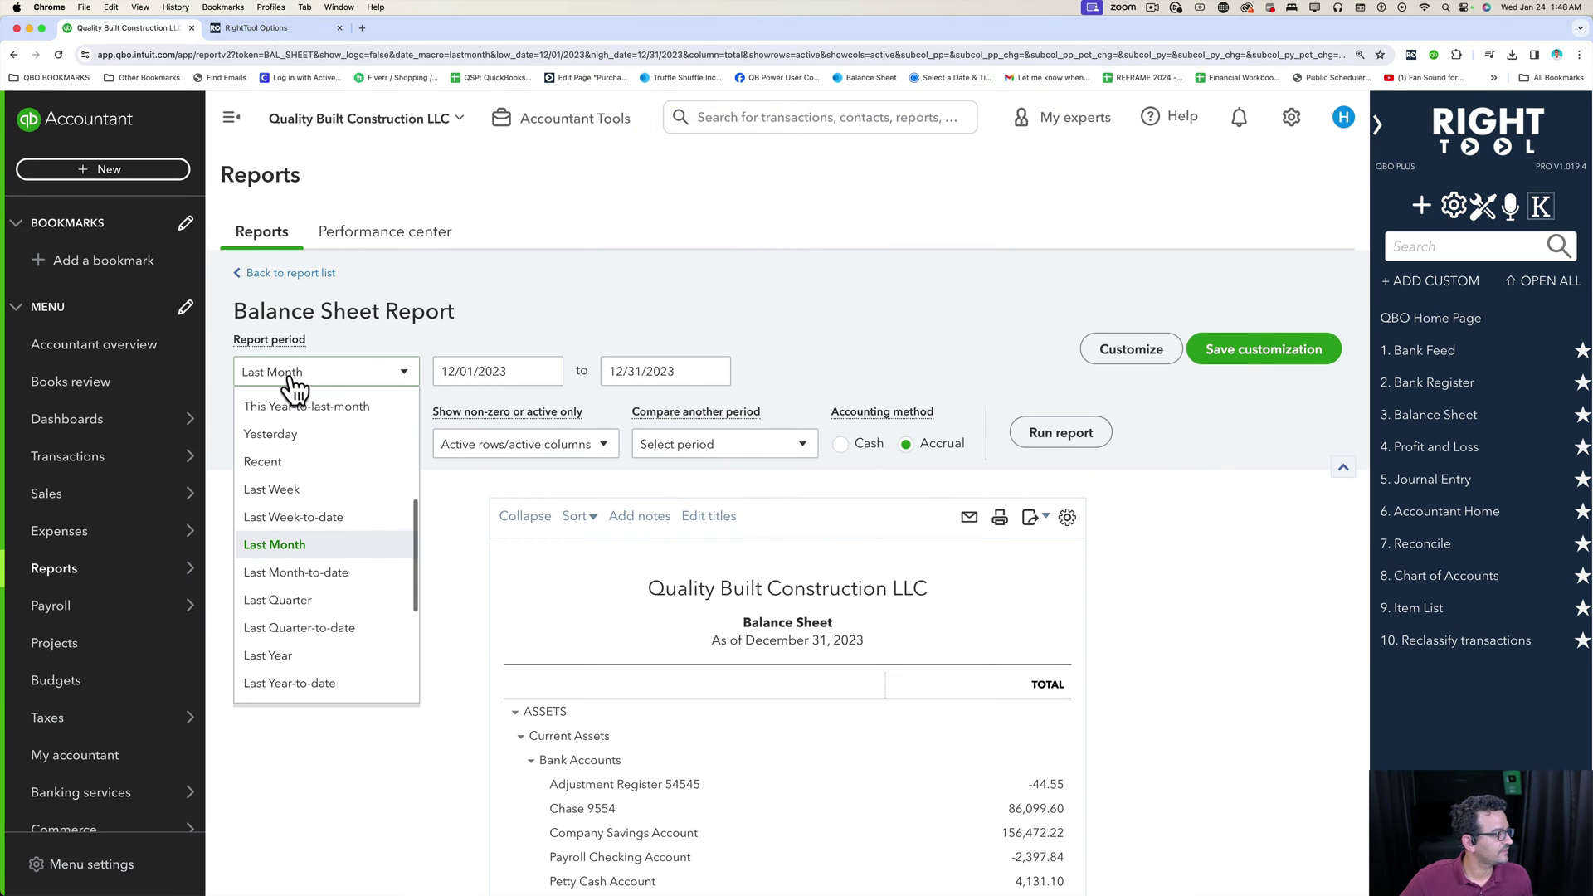
{"action": "scroll", "coordinate": [311, 514], "scroll_direction": "up", "scroll_amount": 4}
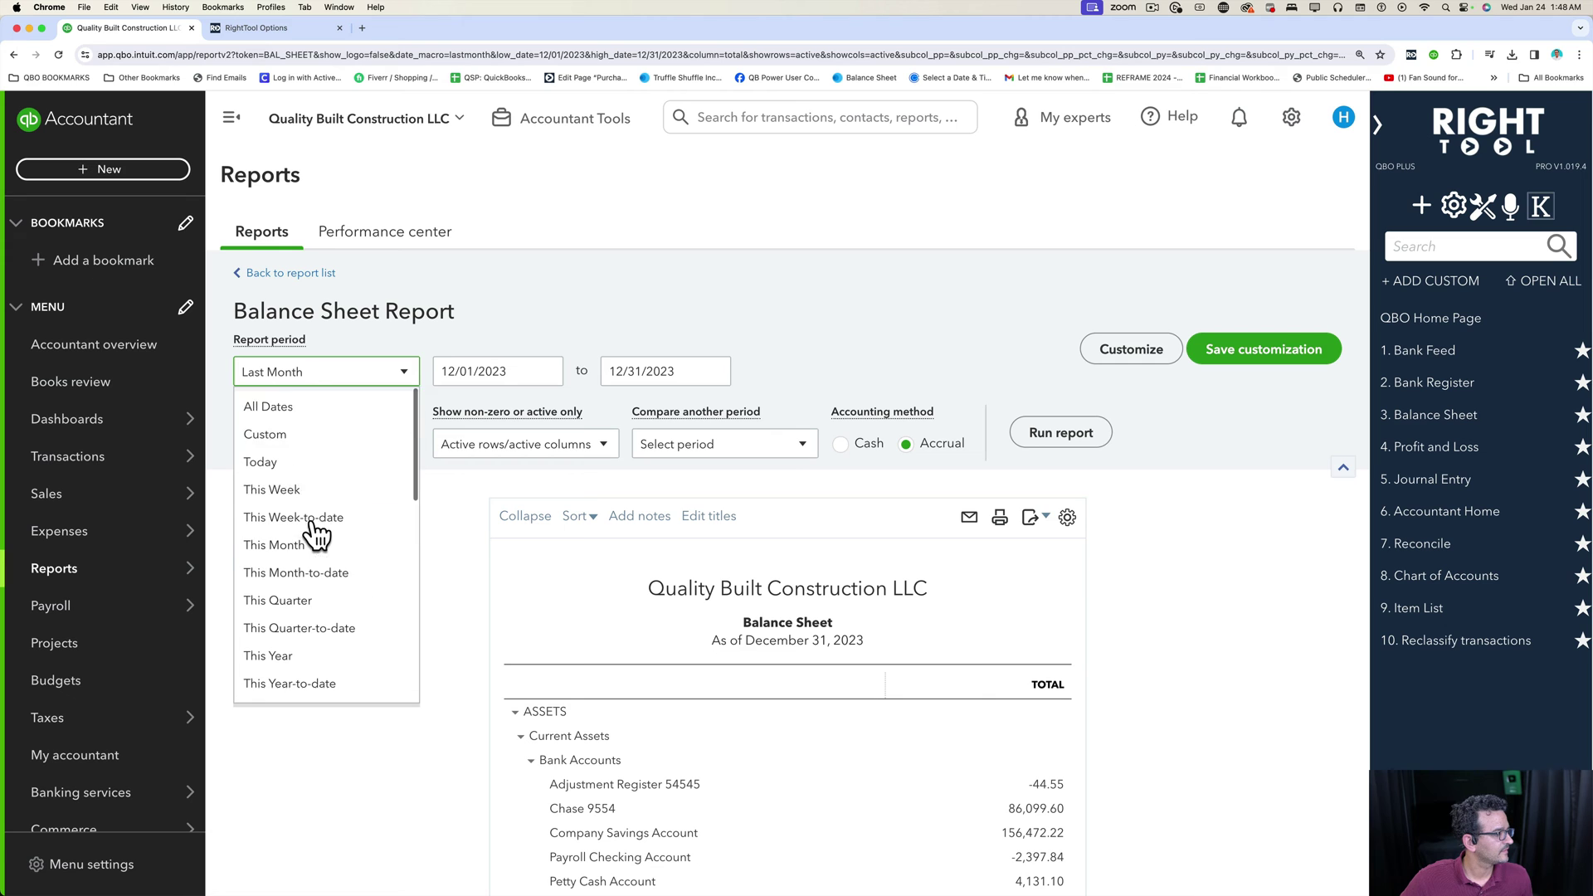
{"action": "left_click", "coordinate": [313, 406]}
{"action": "left_click", "coordinate": [1028, 436]}
- Drill into the New Credit Card 21,059.96 balance and collapse the sidebar to widen the report
{"action": "scroll", "coordinate": [1096, 601], "scroll_direction": "down", "scroll_amount": 12}
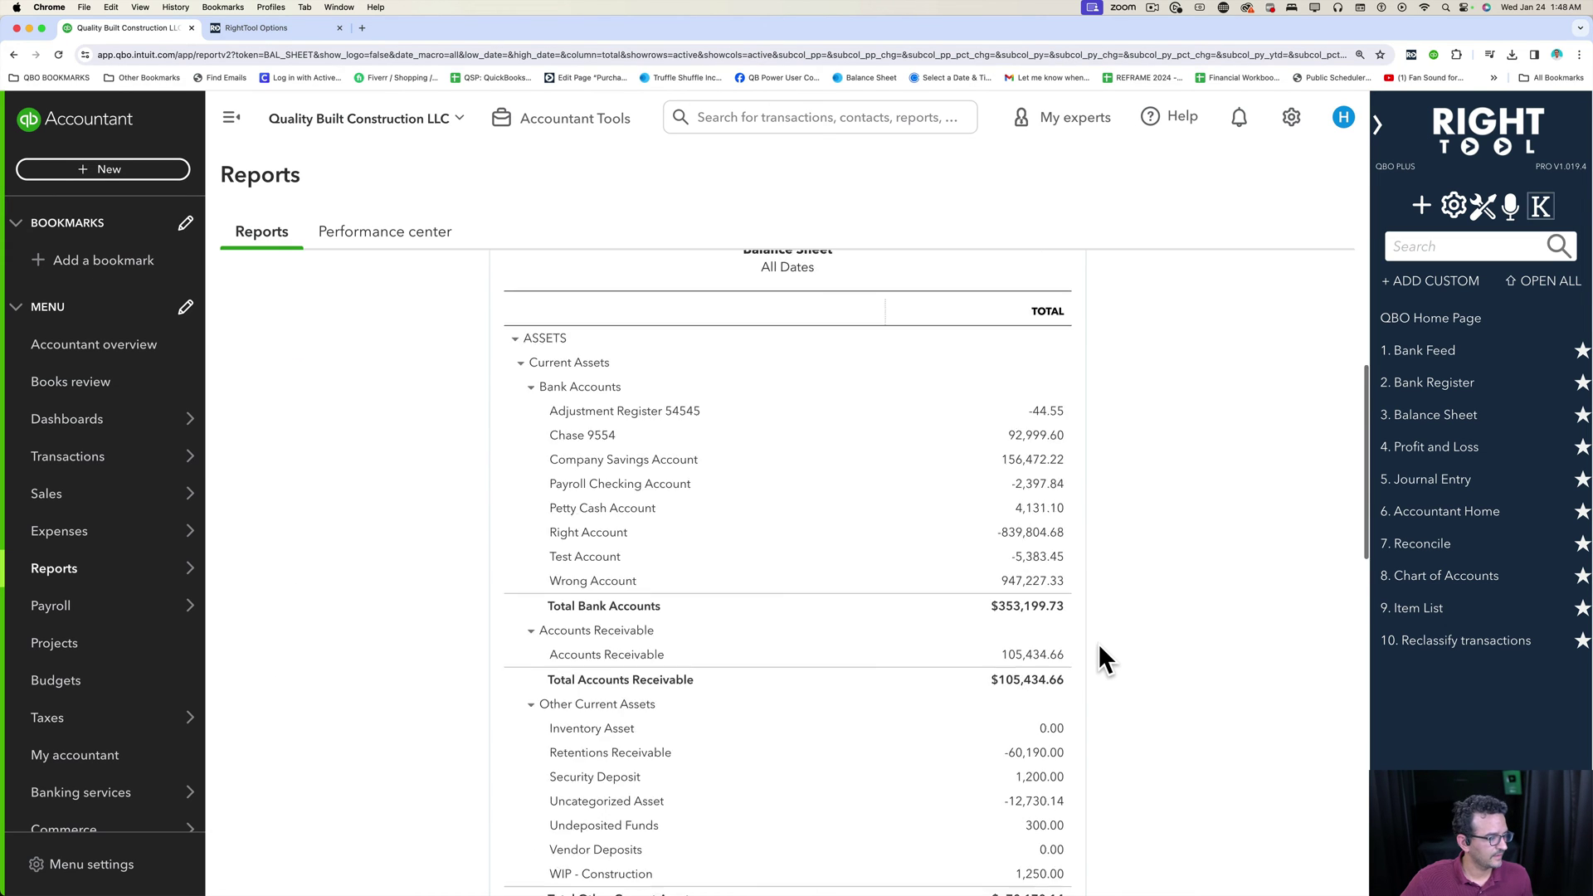
{"action": "scroll", "coordinate": [1098, 630], "scroll_direction": "down", "scroll_amount": 10}
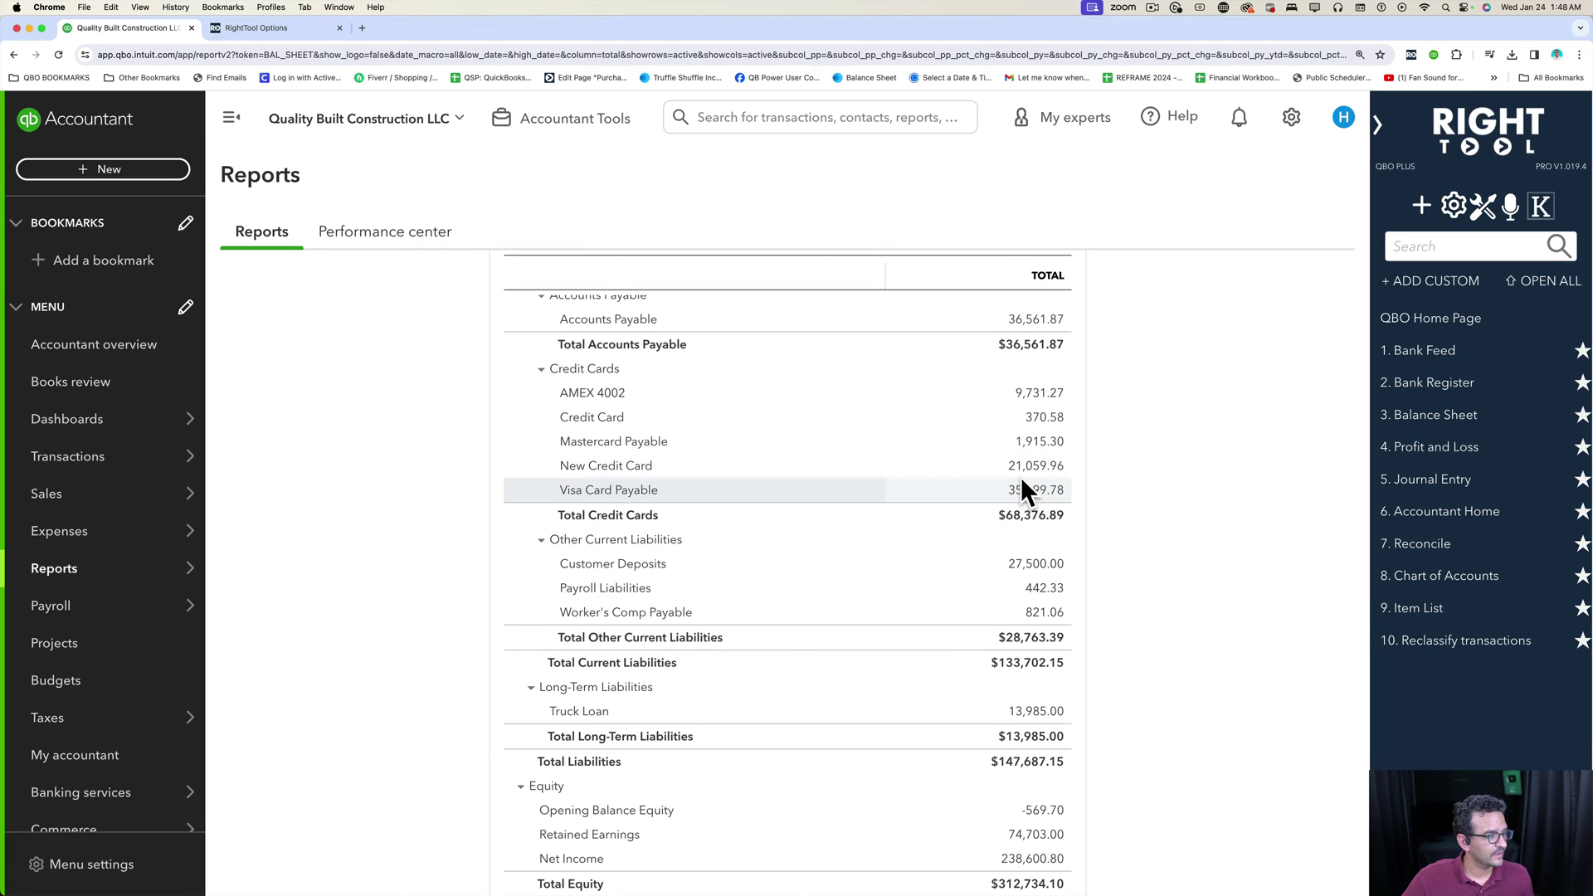
{"action": "left_click", "coordinate": [1032, 466]}
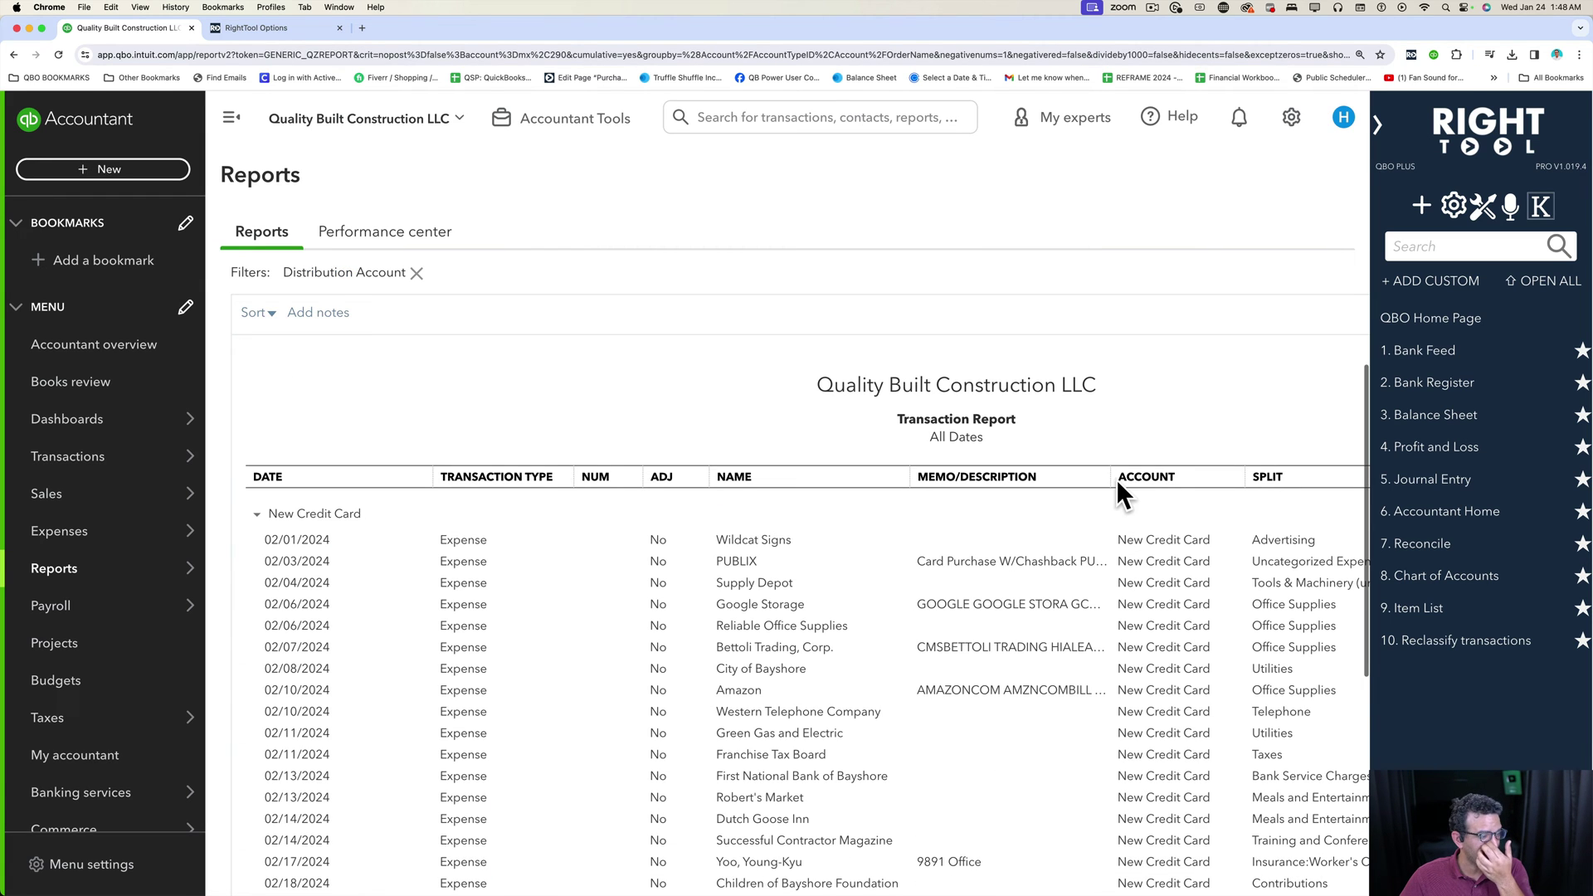
{"action": "scroll", "coordinate": [979, 547], "scroll_direction": "down", "scroll_amount": 3}
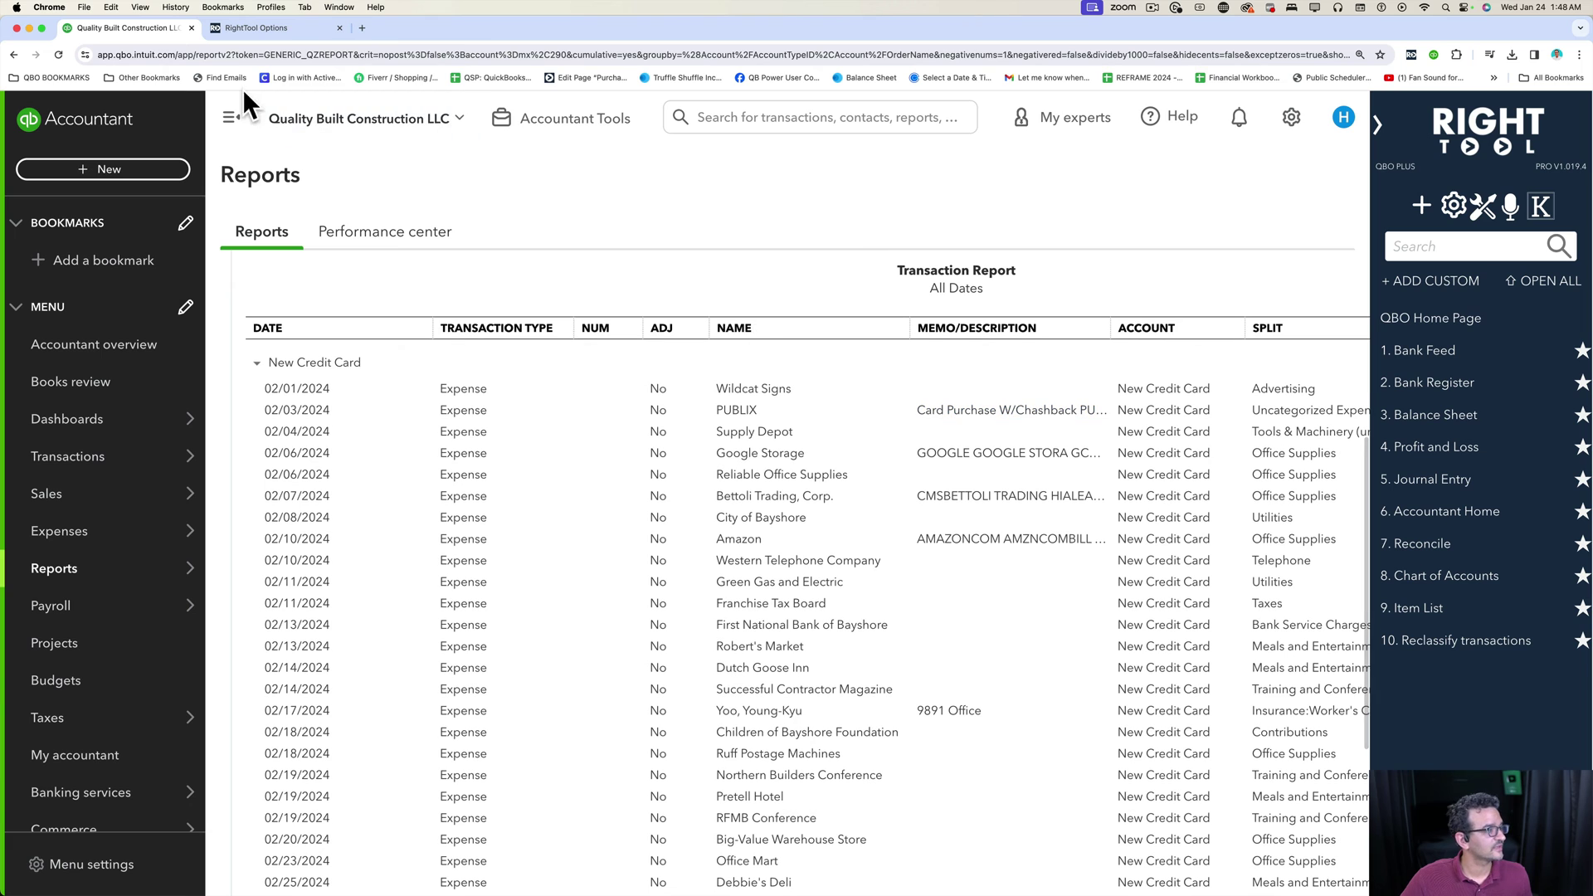
{"action": "left_click", "coordinate": [232, 117]}
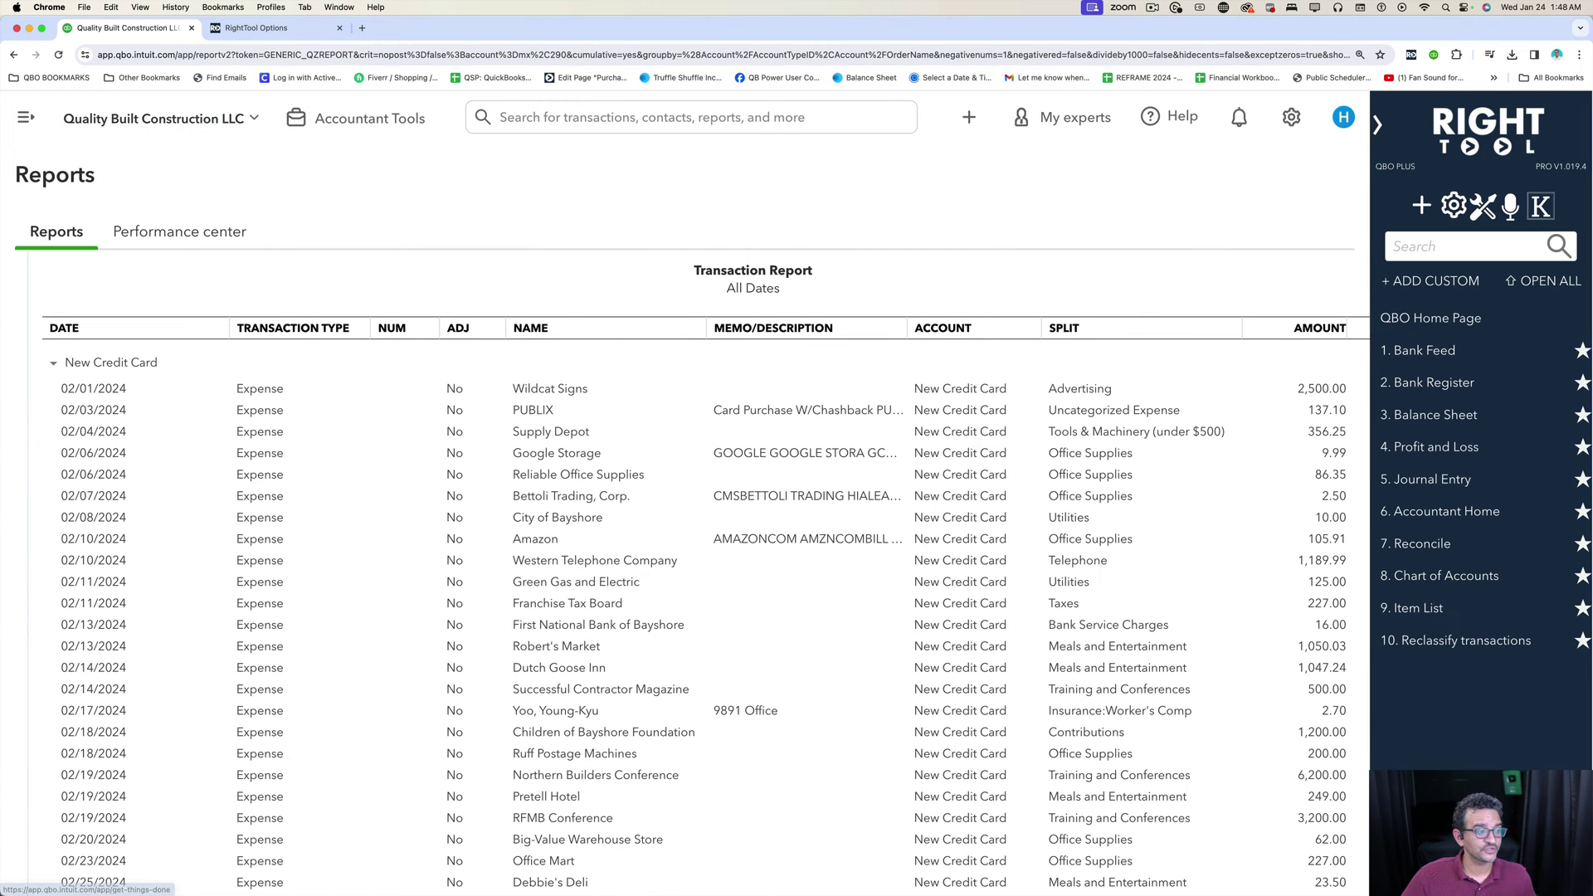
{"action": "scroll", "coordinate": [496, 536], "scroll_direction": "down", "scroll_amount": 2}
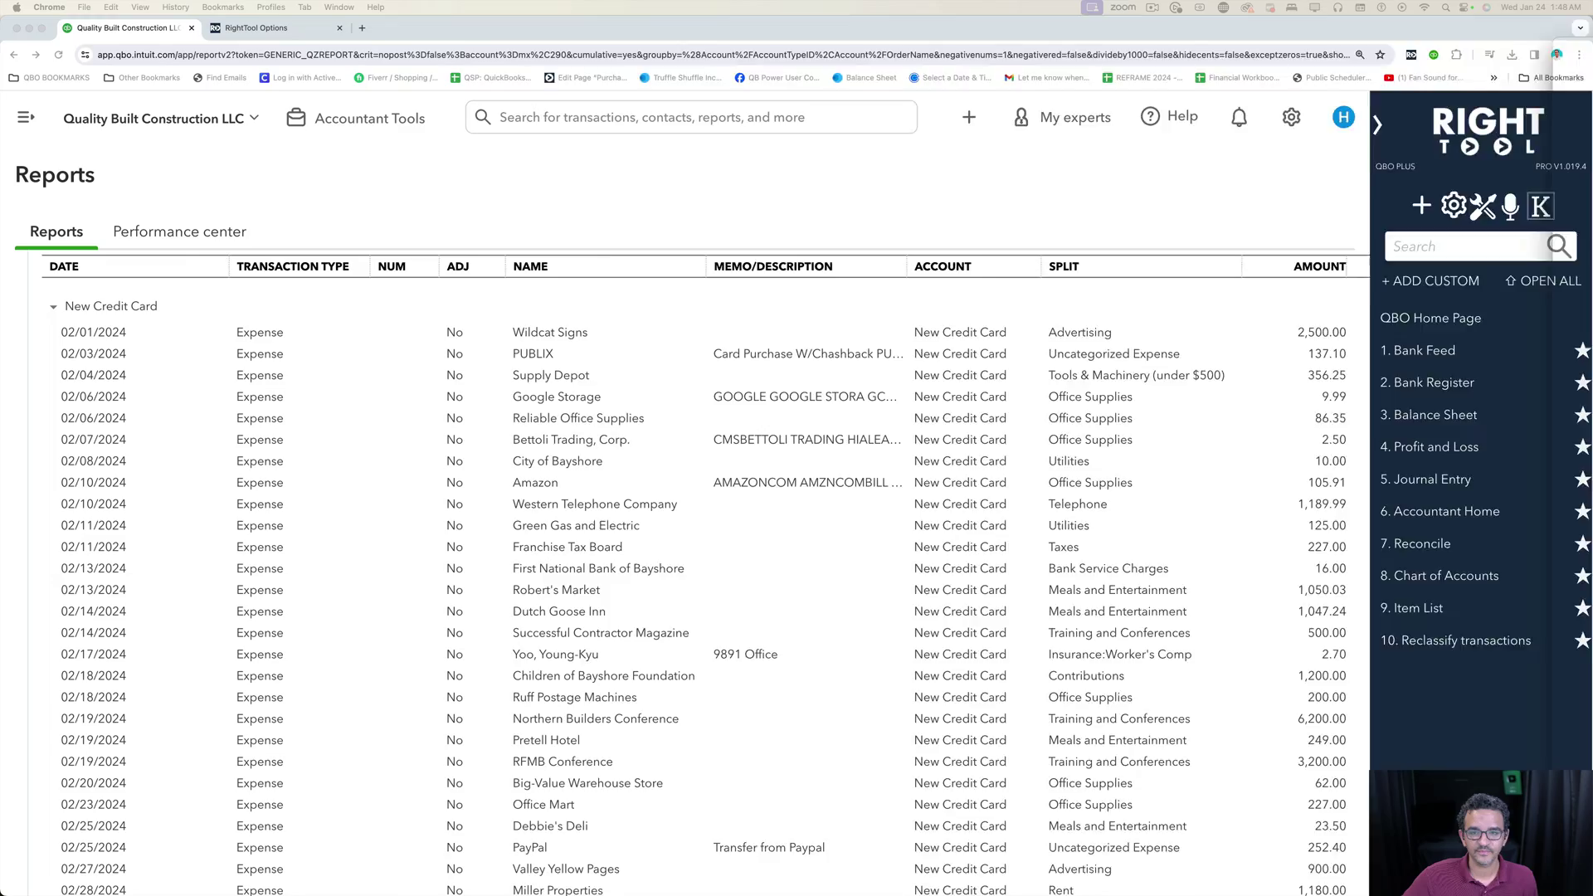
{"action": "key", "text": "super+Tab"}
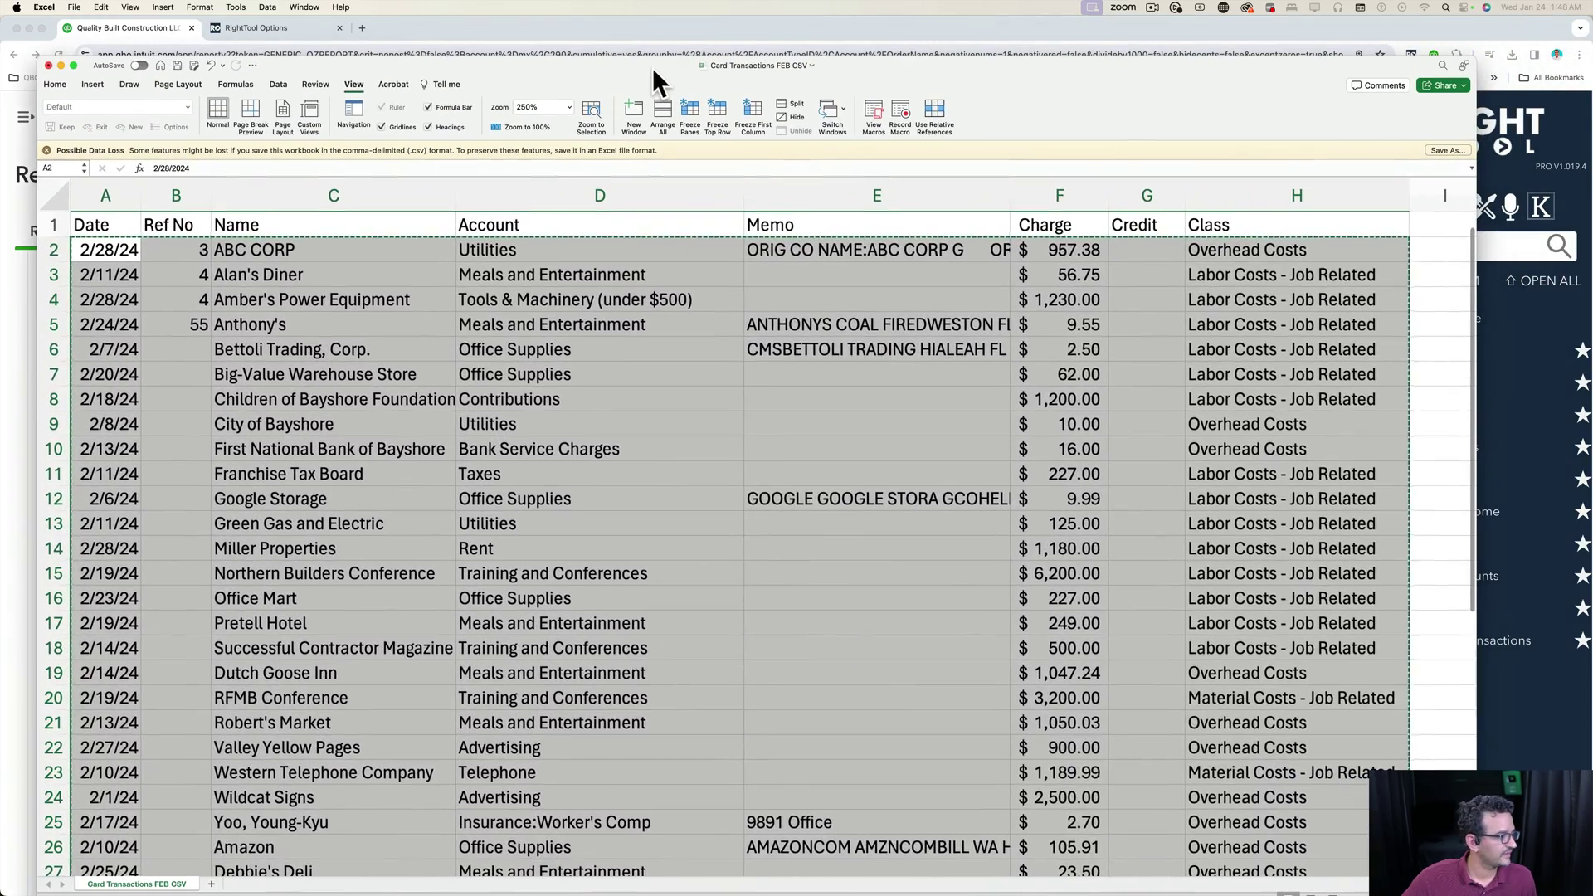
{"action": "left_click", "coordinate": [426, 401]}
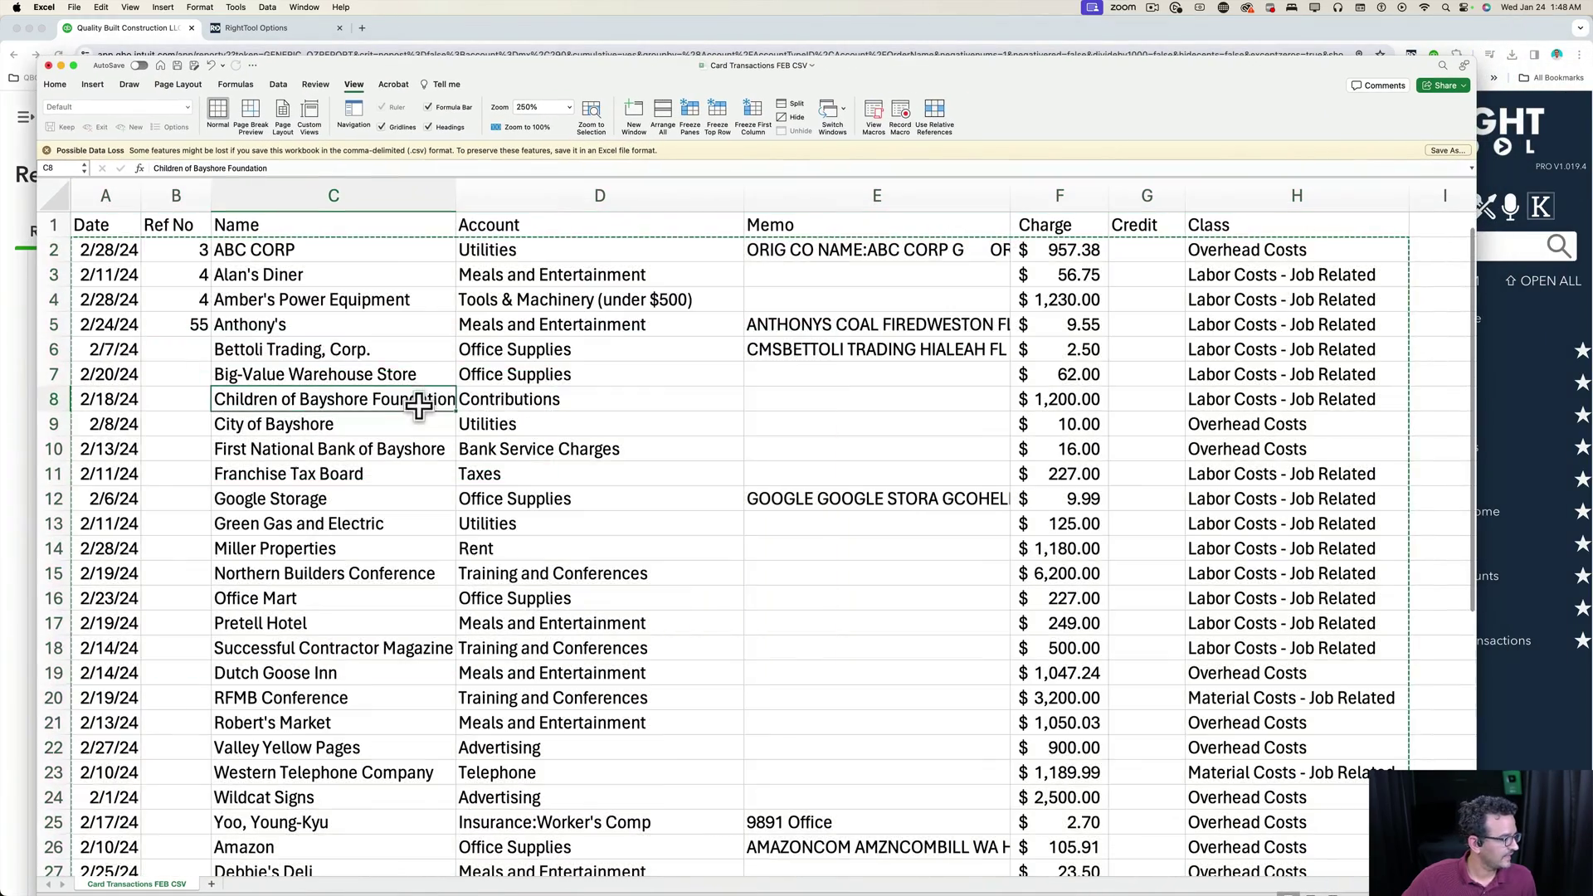
{"action": "scroll", "coordinate": [312, 612], "scroll_direction": "down", "scroll_amount": 10}
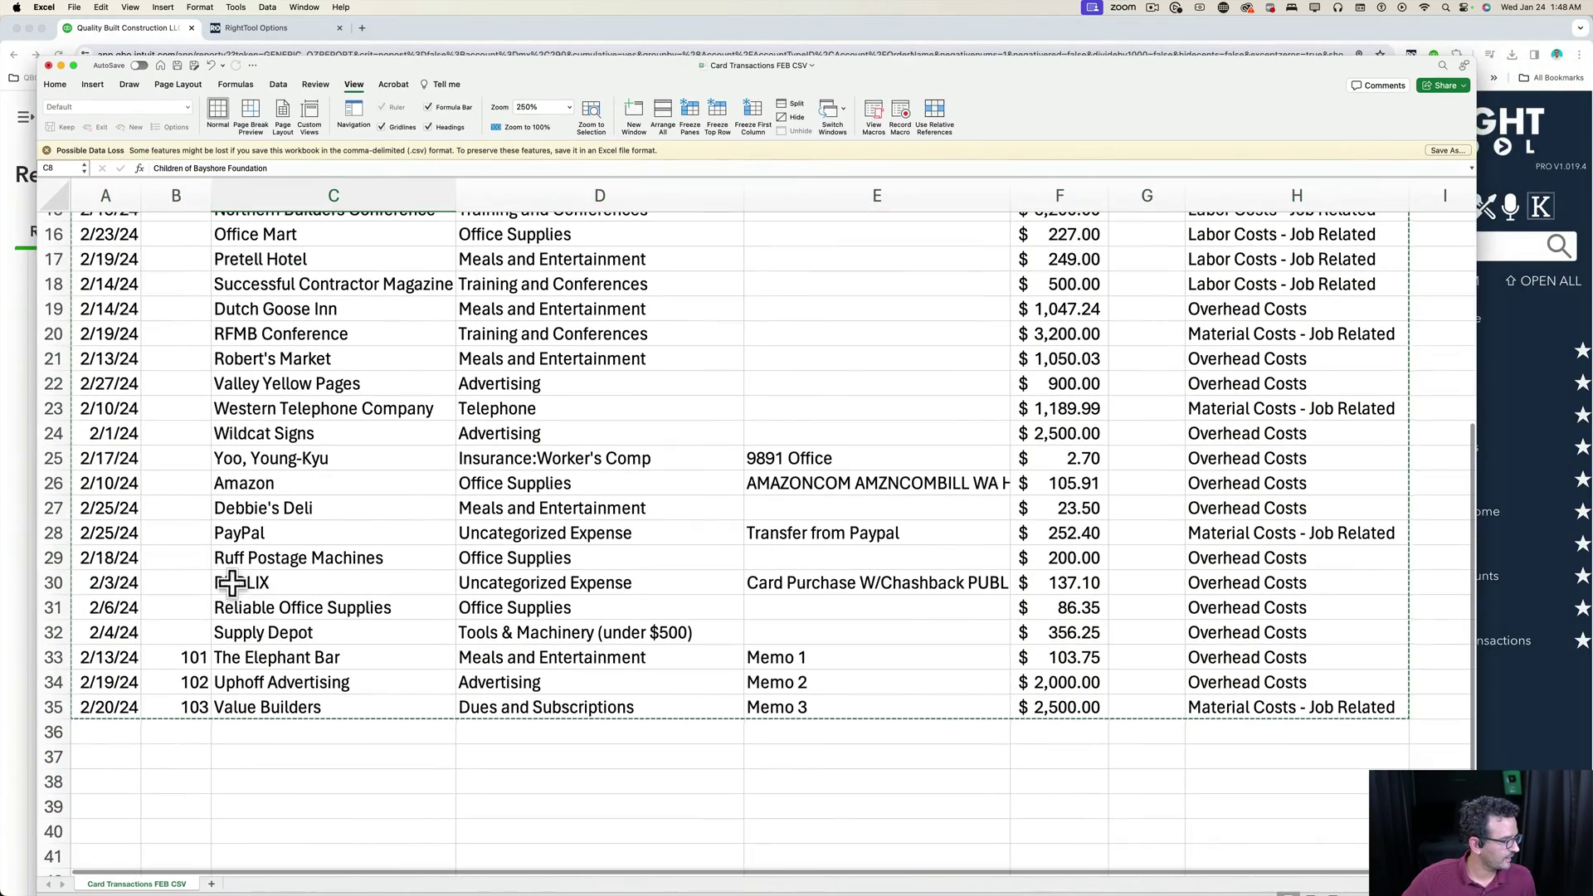
{"action": "left_click", "coordinate": [53, 582]}
{"action": "left_click", "coordinate": [224, 582]}
{"action": "left_click", "coordinate": [579, 580]}
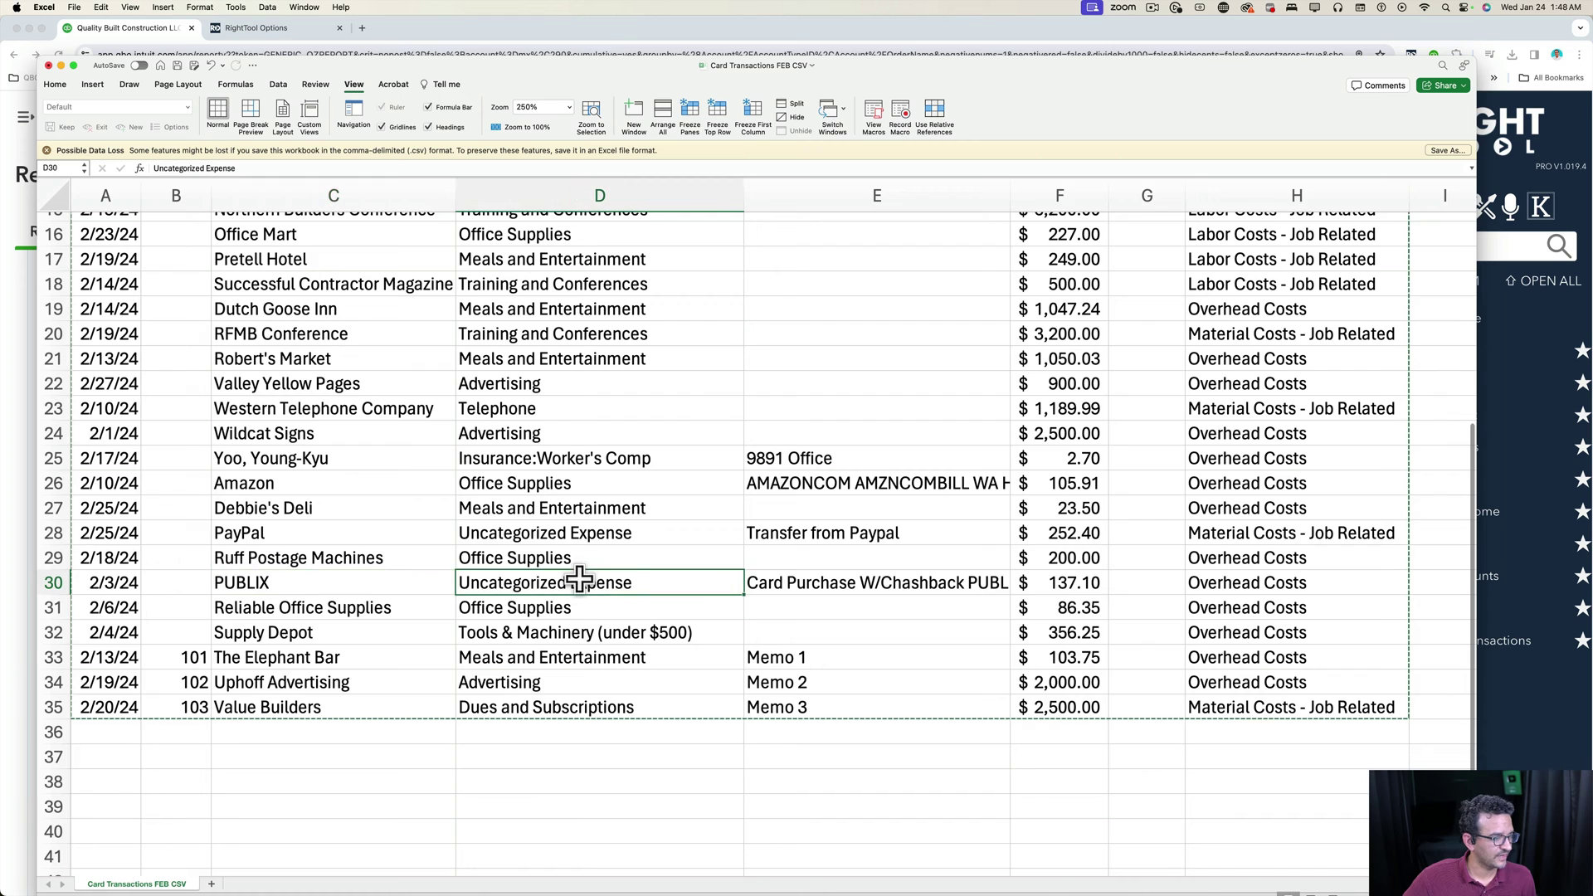
{"action": "left_click", "coordinate": [867, 581]}
{"action": "left_click", "coordinate": [1047, 578]}
{"action": "left_click", "coordinate": [1244, 585]}
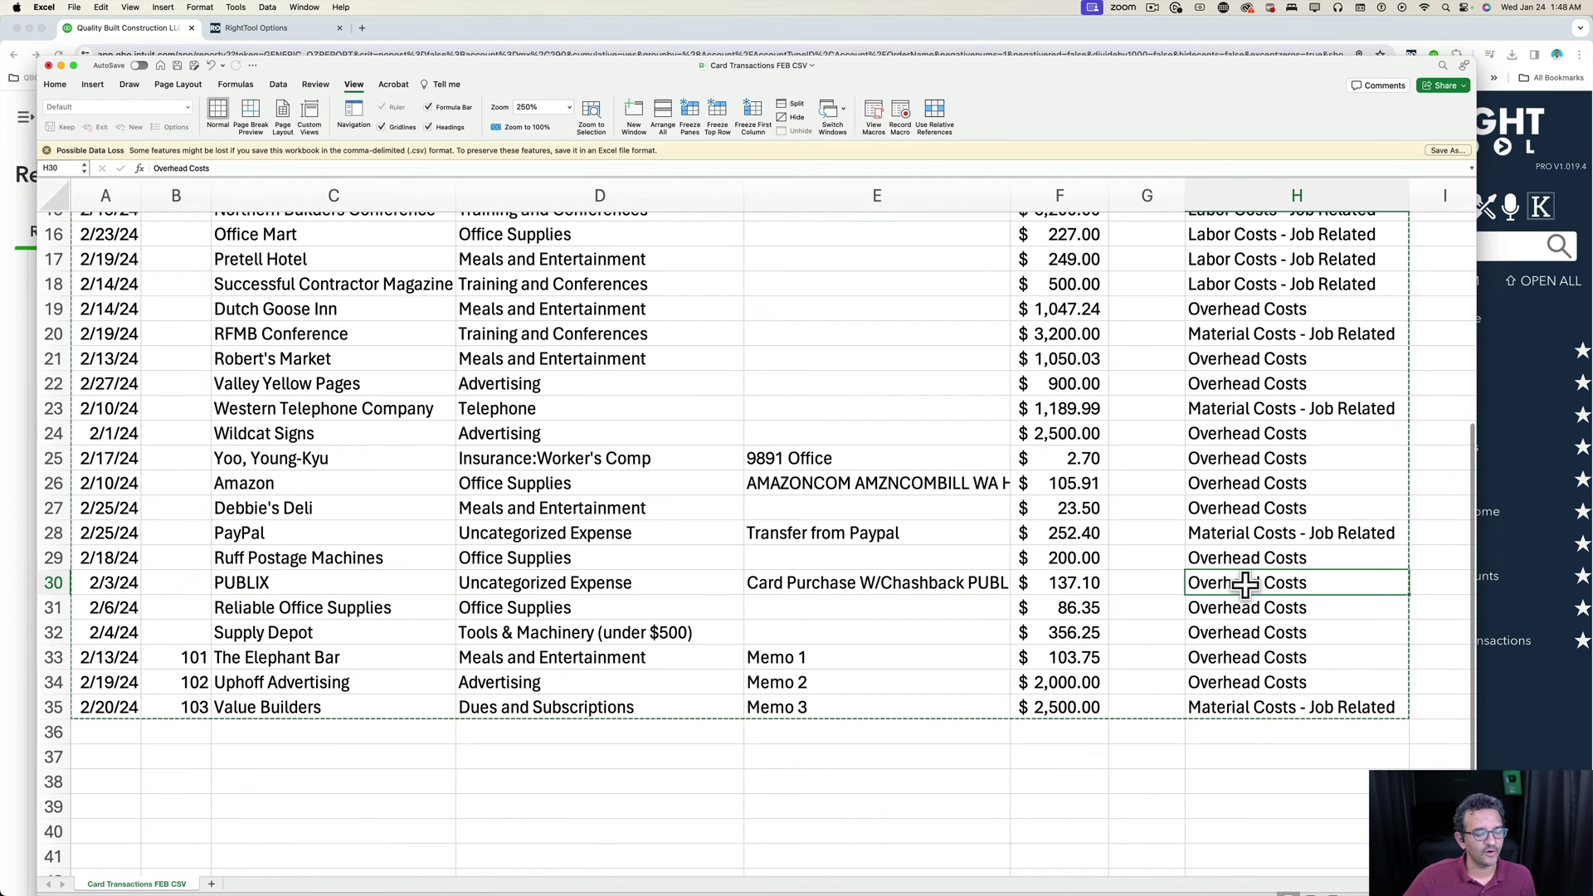
{"action": "double_click", "coordinate": [599, 71]}
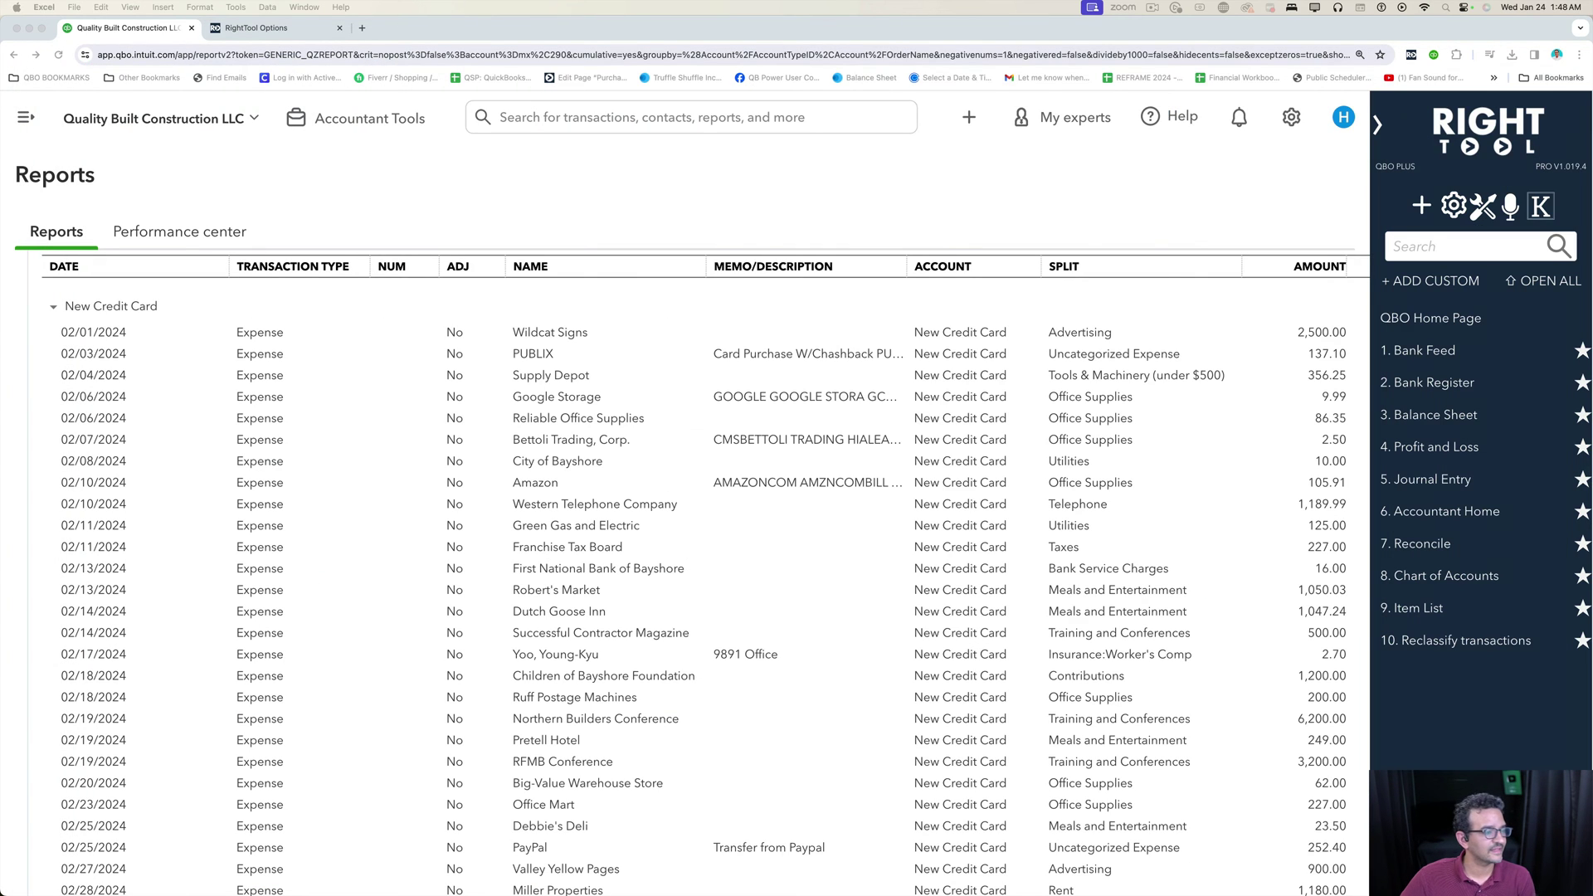
{"action": "scroll", "coordinate": [797, 531], "scroll_direction": "down", "scroll_amount": 3}
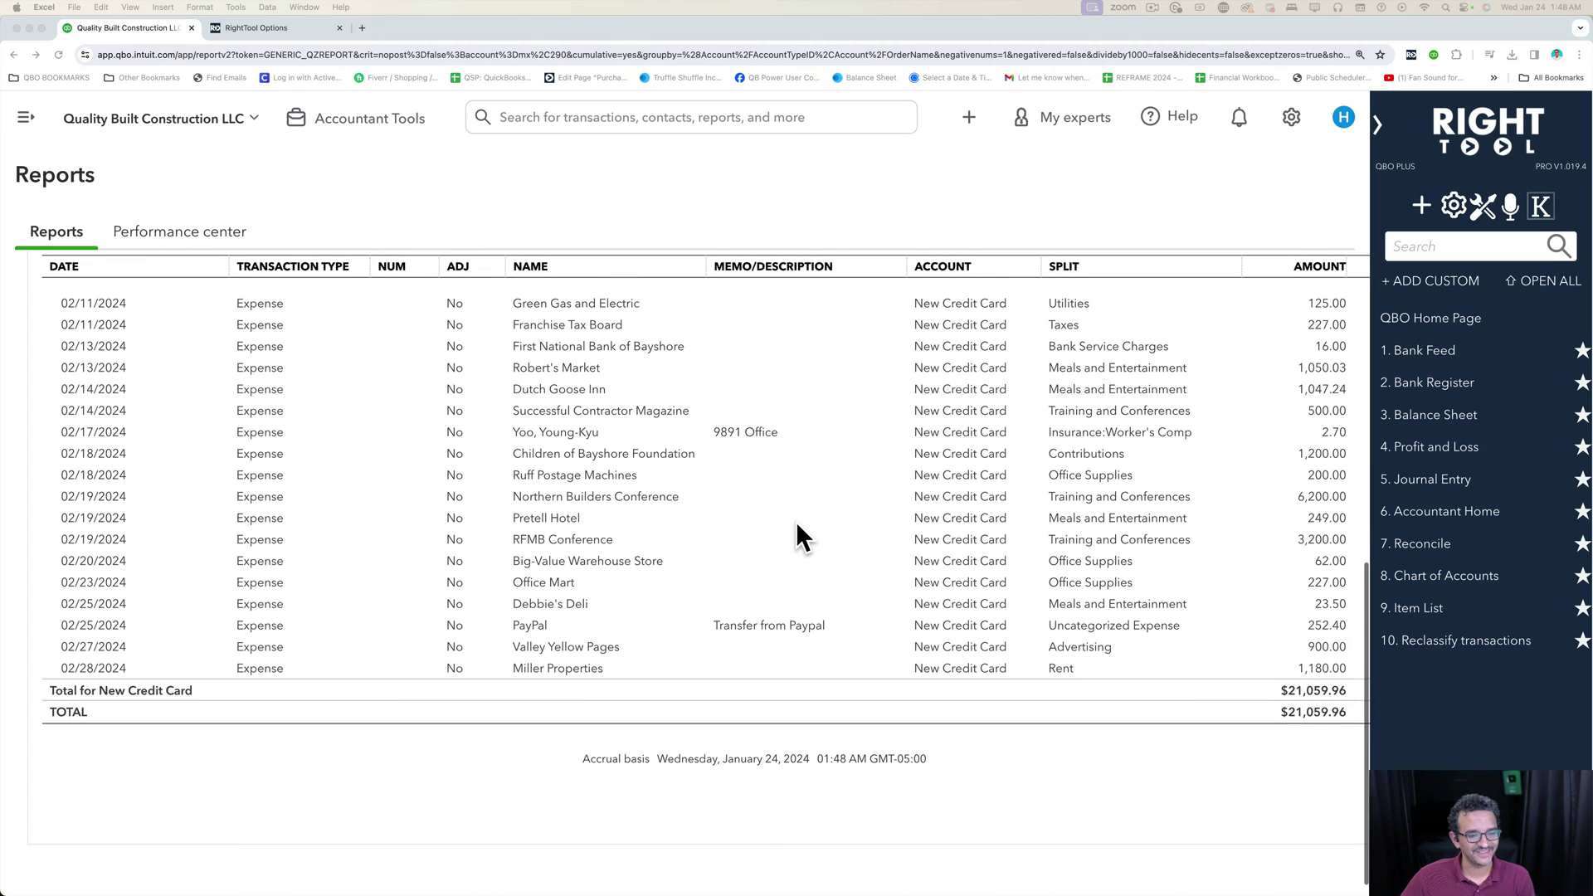
{"action": "scroll", "coordinate": [795, 521], "scroll_direction": "up", "scroll_amount": 3}
{"action": "scroll", "coordinate": [796, 524], "scroll_direction": "up", "scroll_amount": 2}
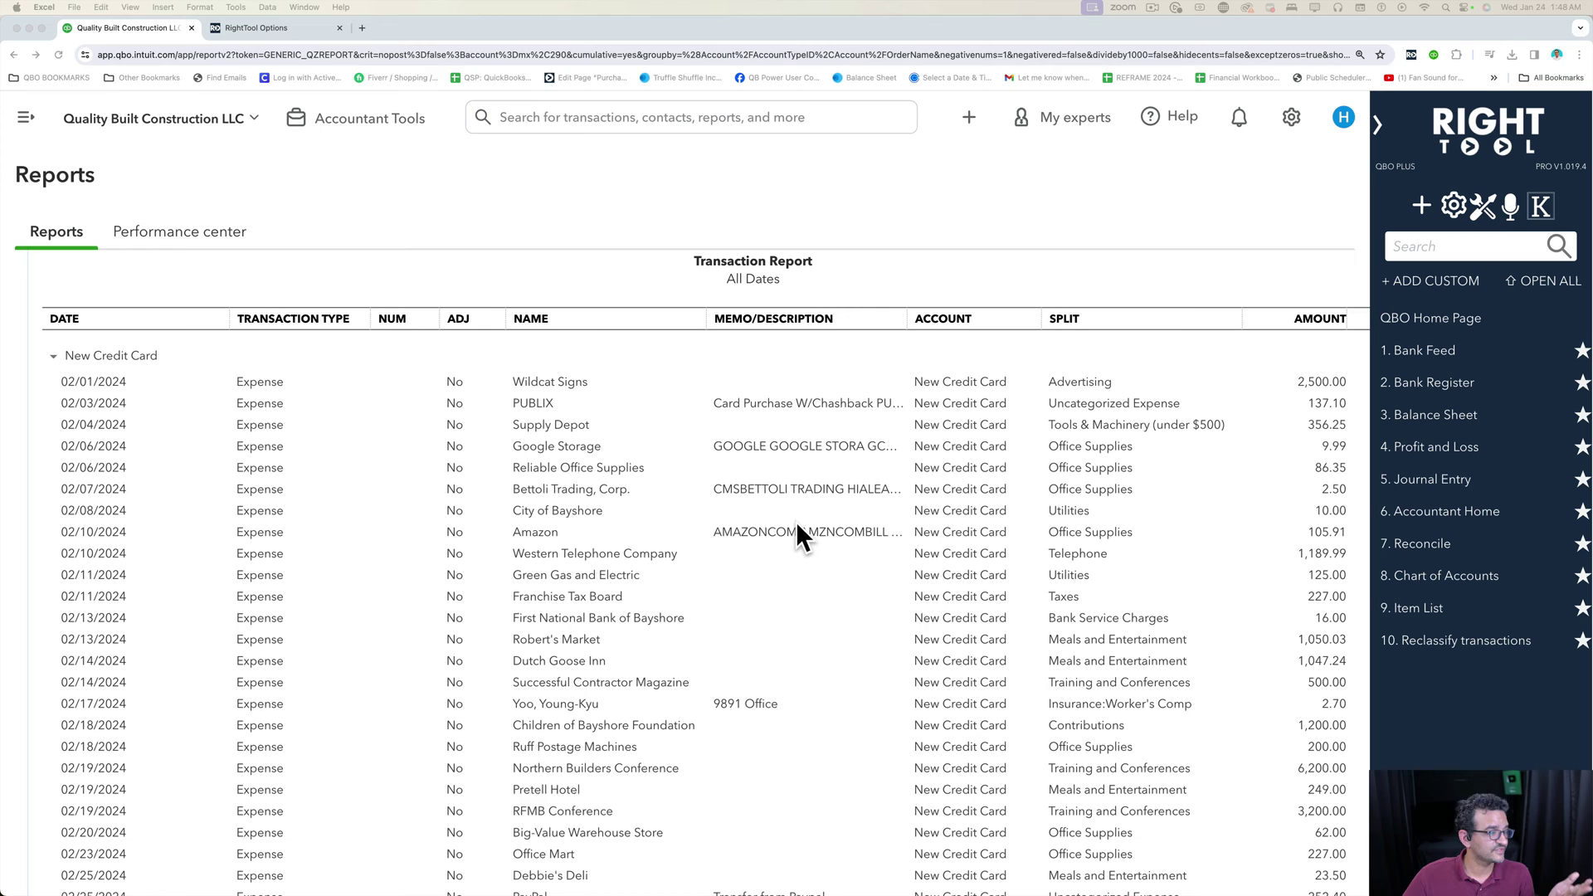
{"action": "left_click", "coordinate": [467, 234]}
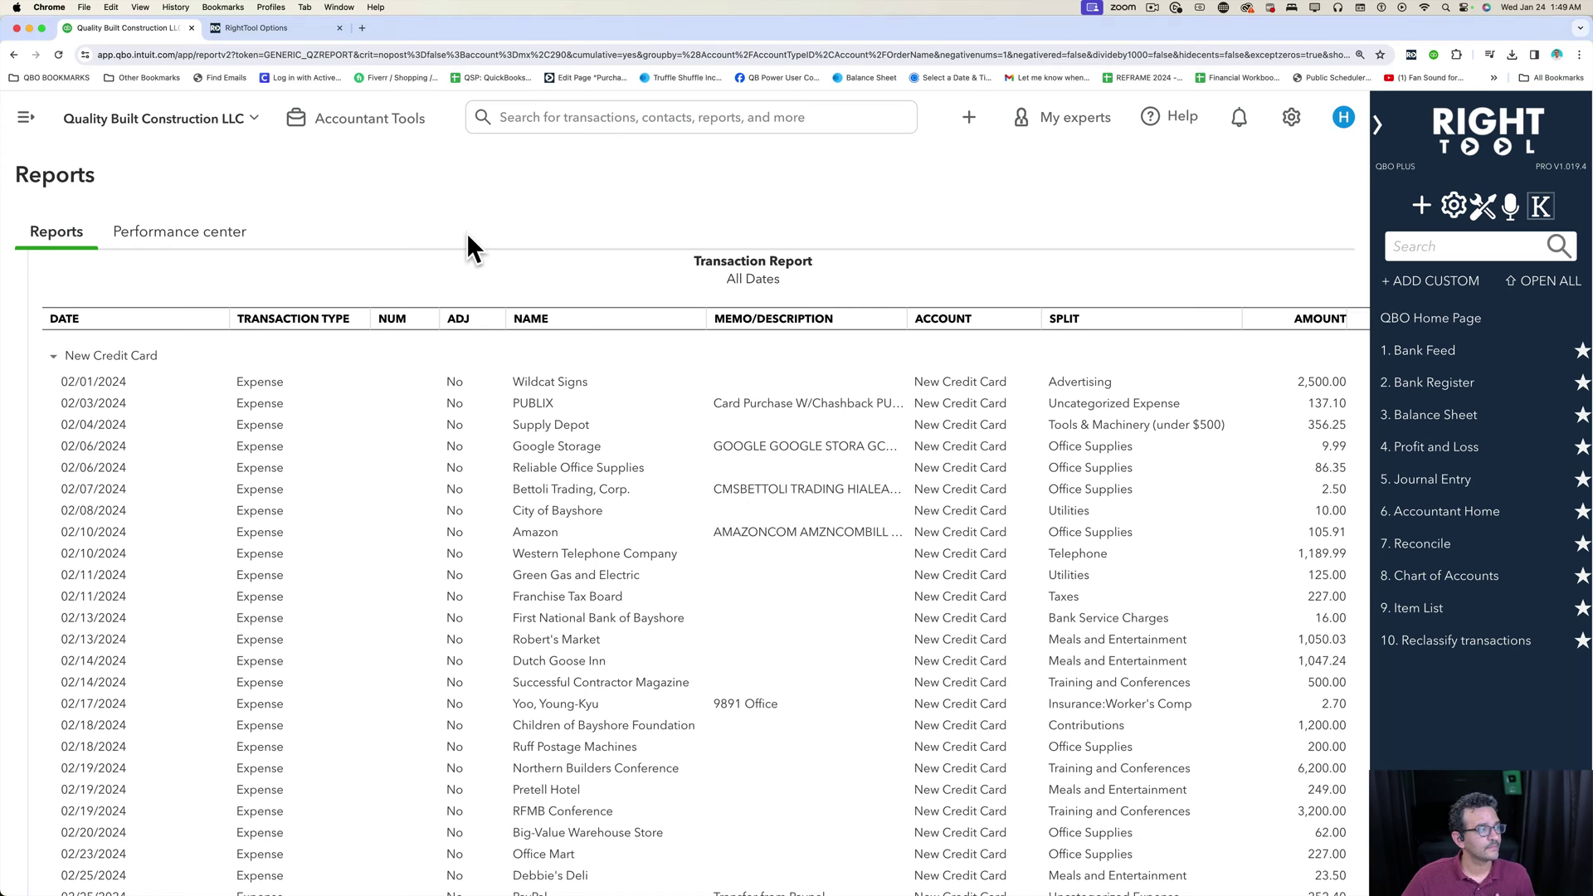
- Open the register via RightTool's '2. Bank Register' and switch its account to Wrong Account
{"action": "left_click", "coordinate": [1411, 383]}
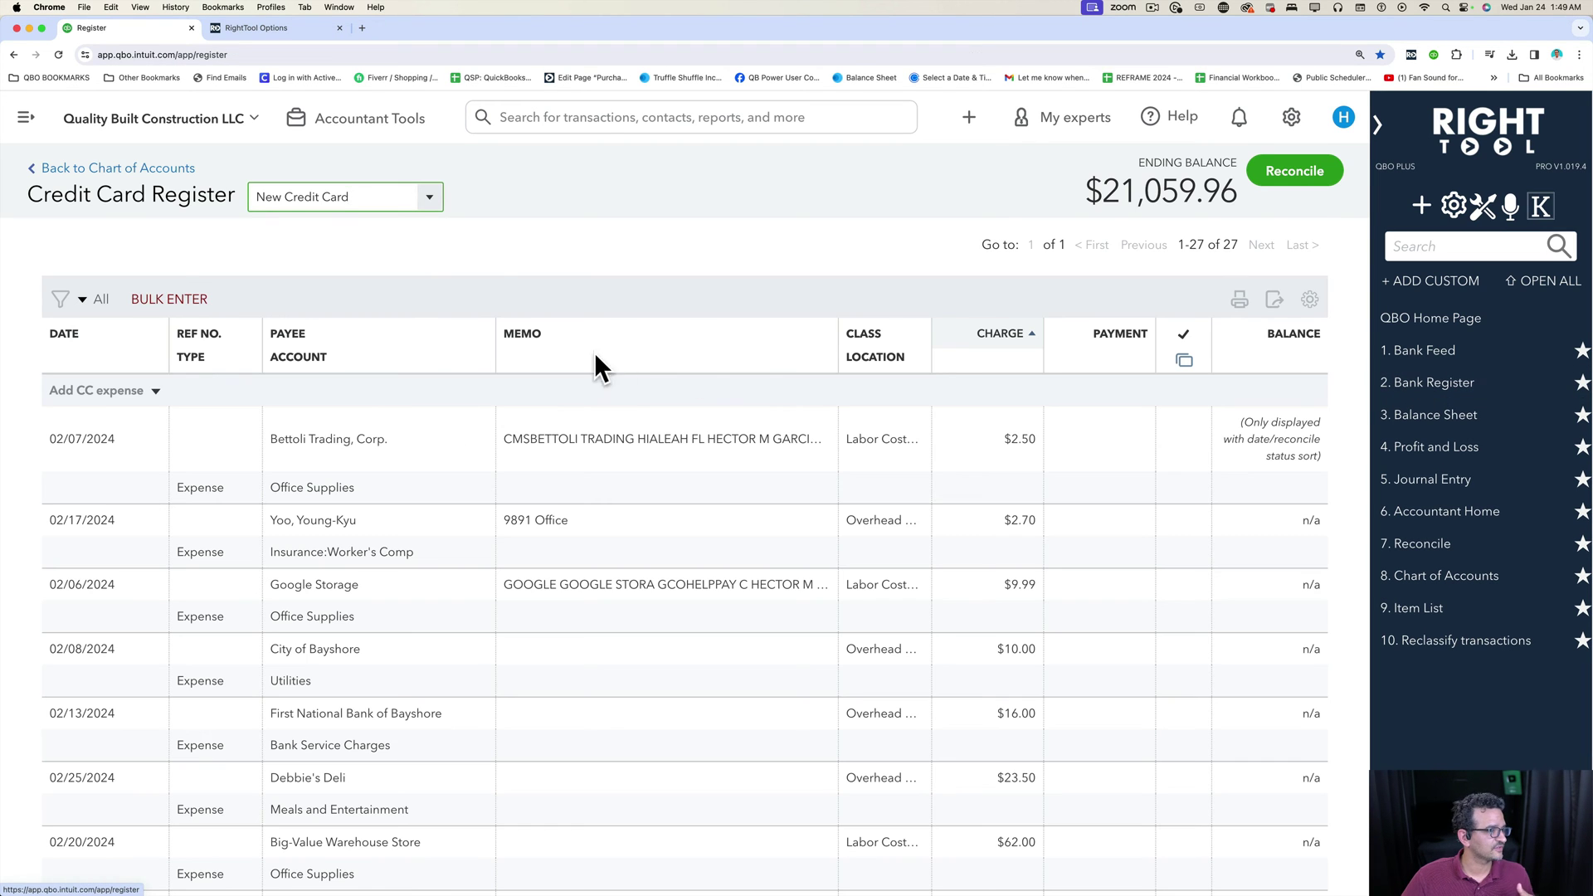
{"action": "left_click", "coordinate": [426, 199]}
{"action": "scroll", "coordinate": [440, 402], "scroll_direction": "up", "scroll_amount": 8}
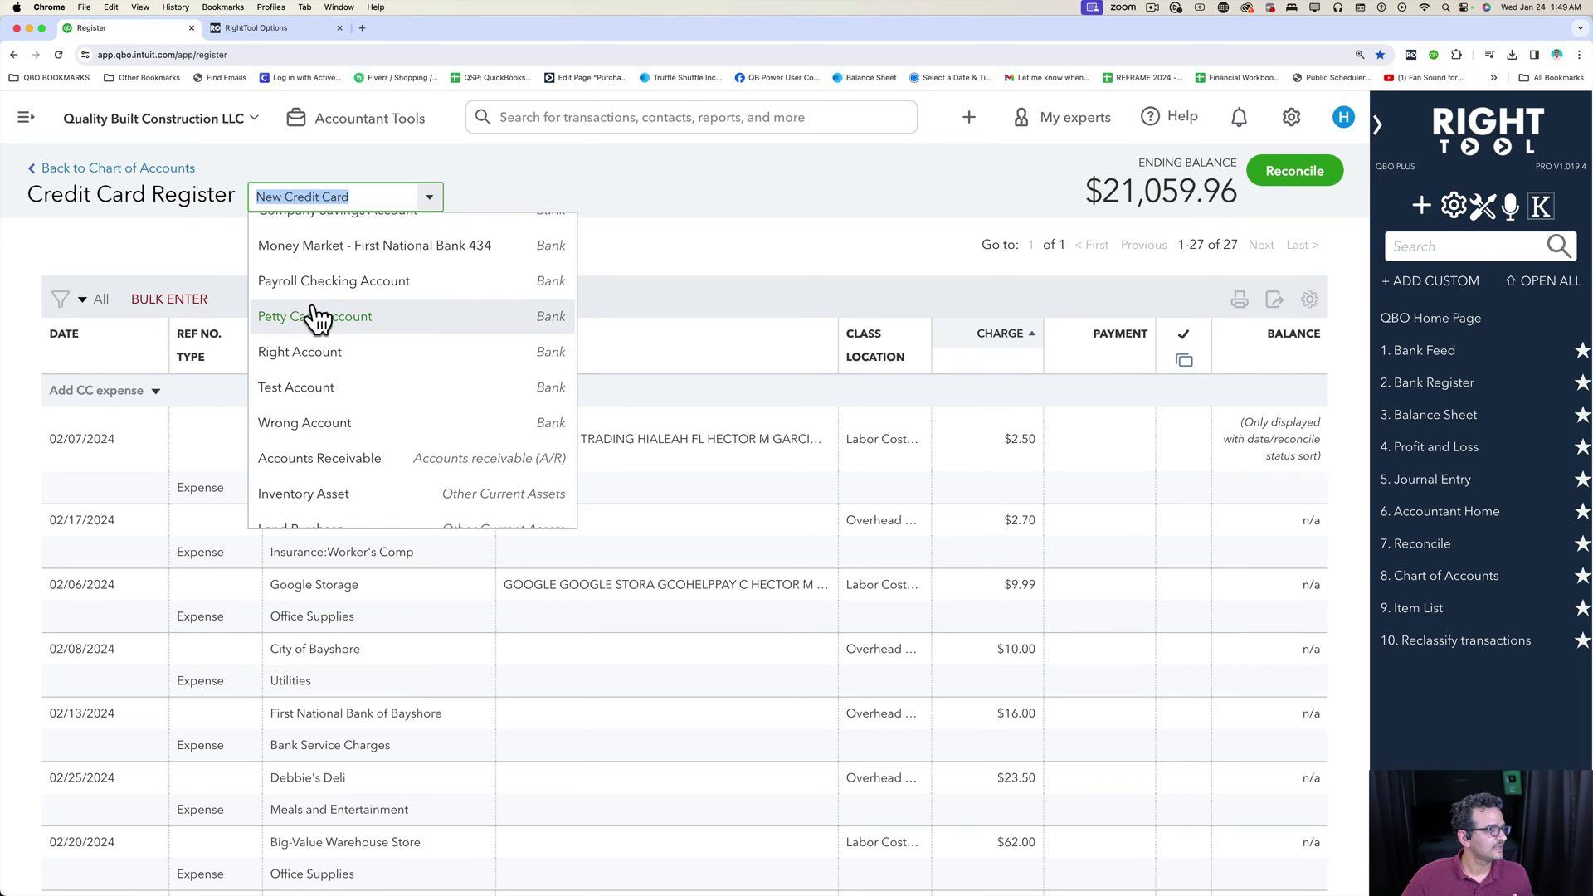
{"action": "left_click", "coordinate": [361, 440]}
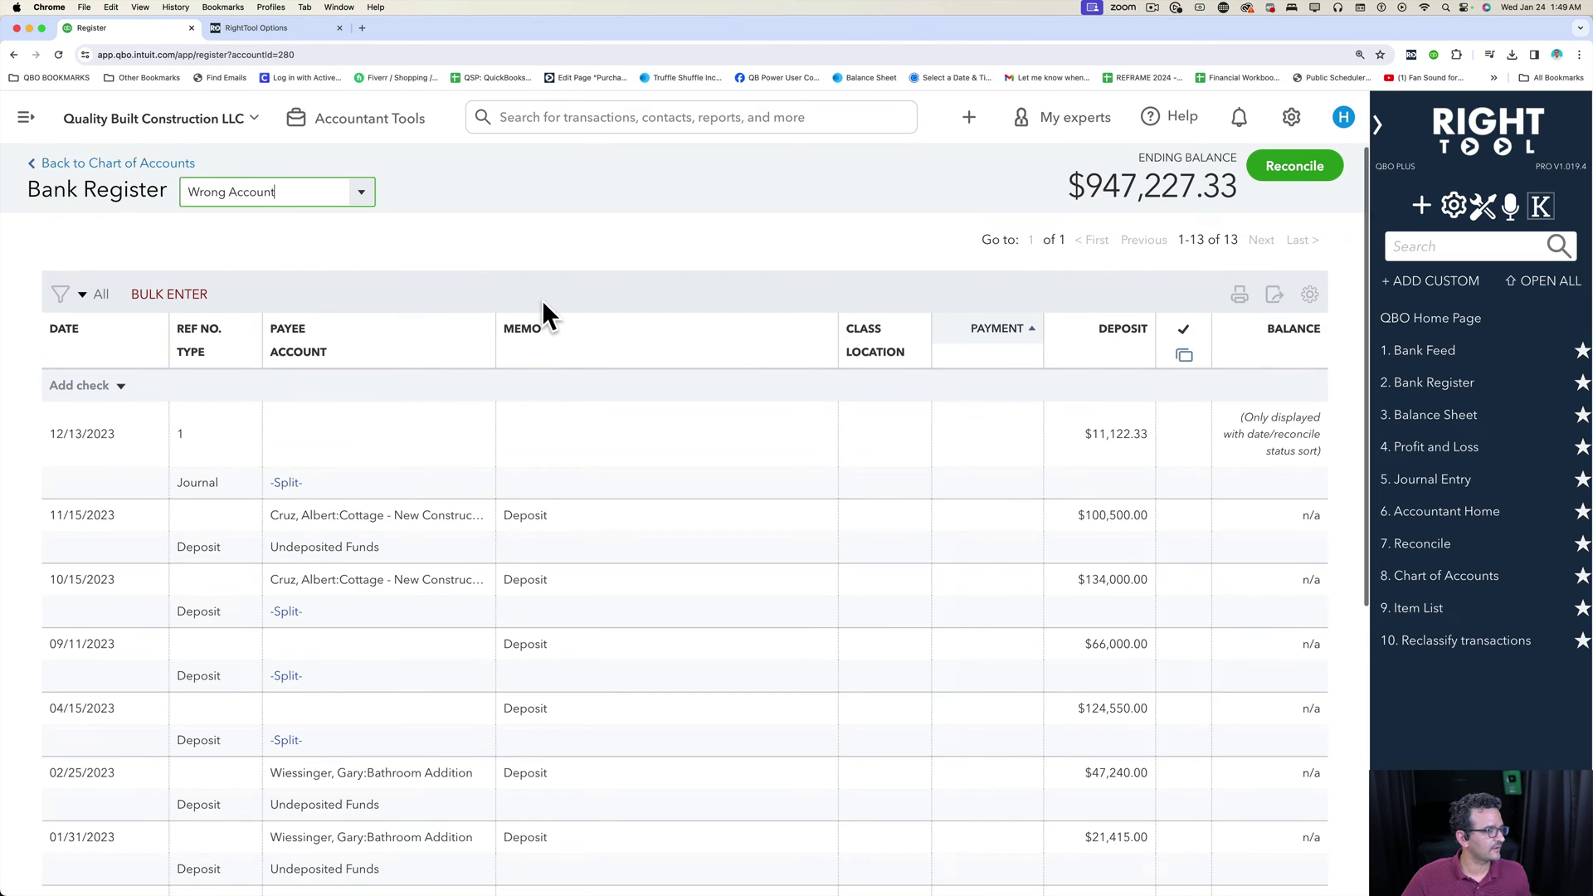
{"action": "scroll", "coordinate": [554, 621], "scroll_direction": "down", "scroll_amount": 4}
{"action": "scroll", "coordinate": [547, 622], "scroll_direction": "down", "scroll_amount": 2}
{"action": "scroll", "coordinate": [539, 581], "scroll_direction": "up", "scroll_amount": 6}
- Create Bank account 'Brand New Account from zero' under Bank Accounts, tax section Cash on hand, and open its register
{"action": "left_click", "coordinate": [133, 170]}
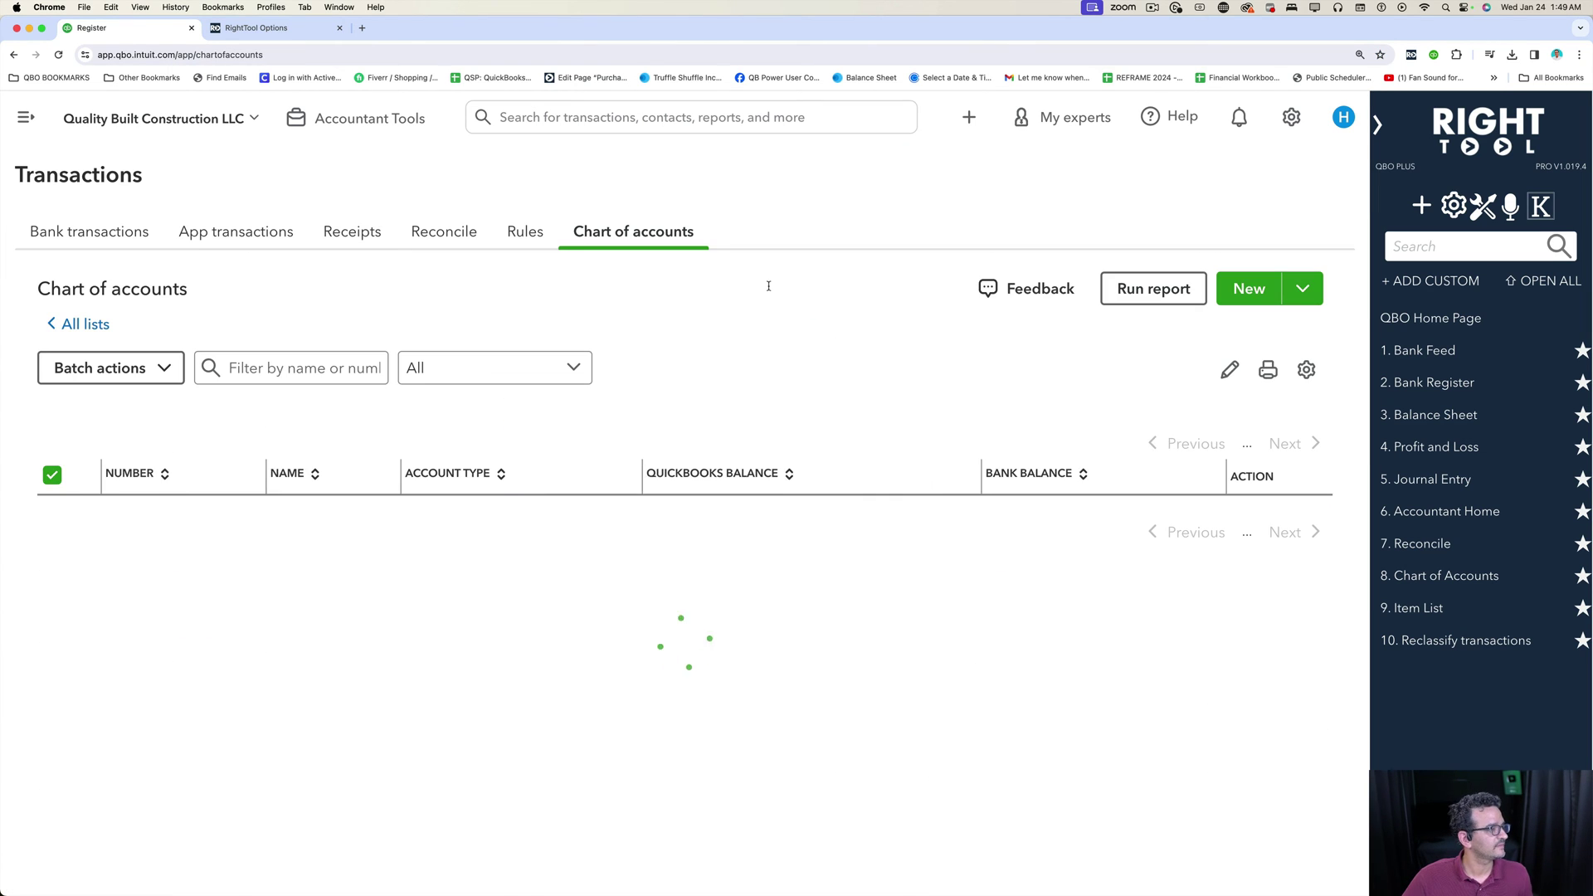
{"action": "left_click", "coordinate": [1249, 292]}
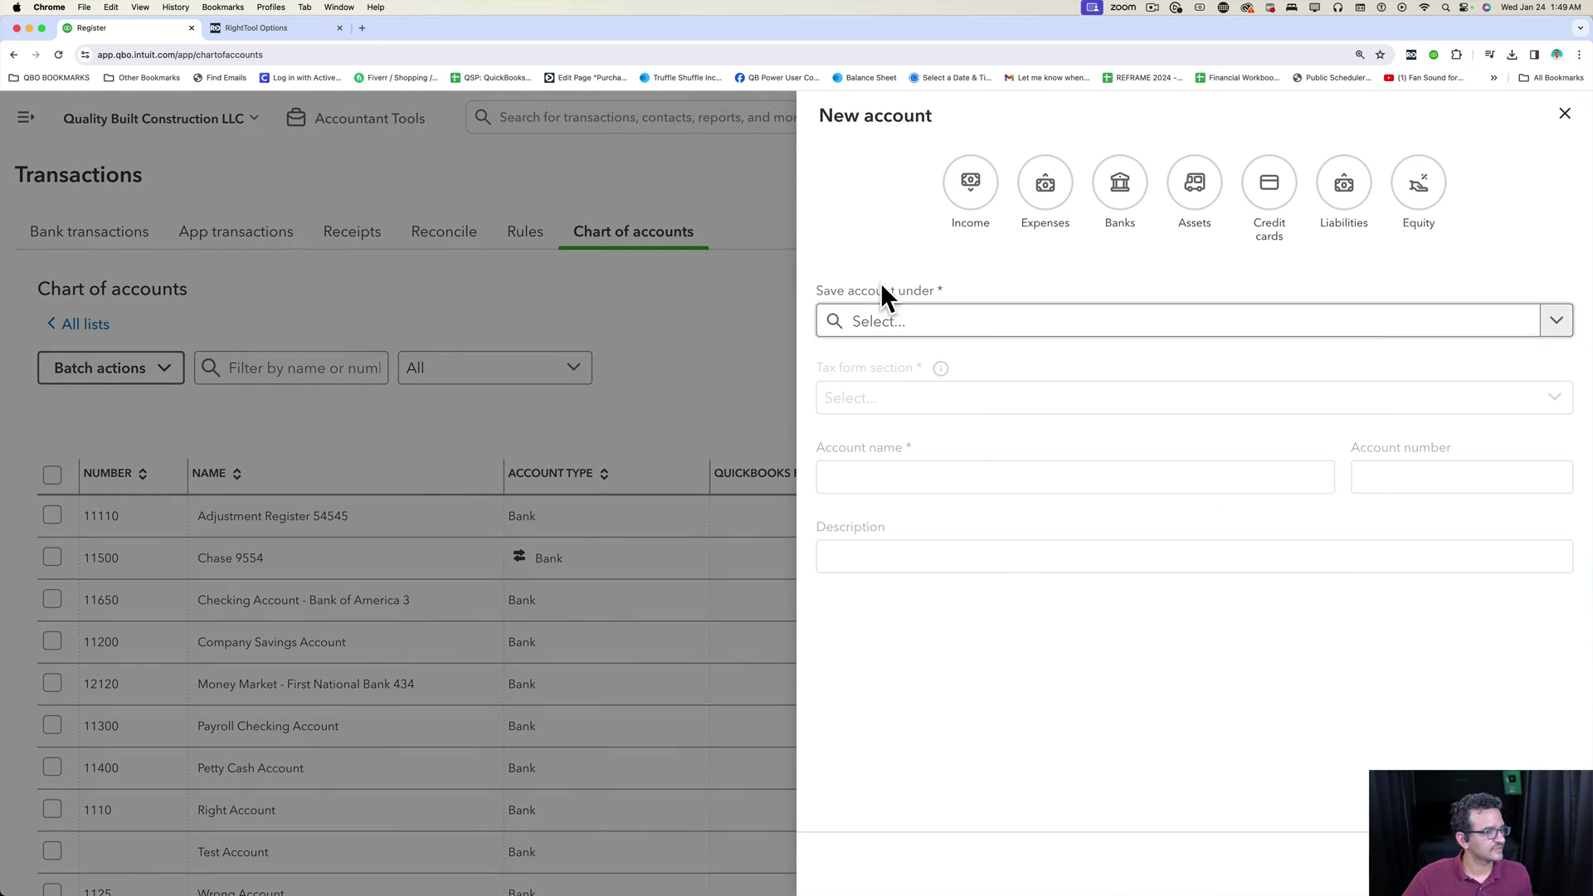
{"action": "left_click", "coordinate": [1128, 195]}
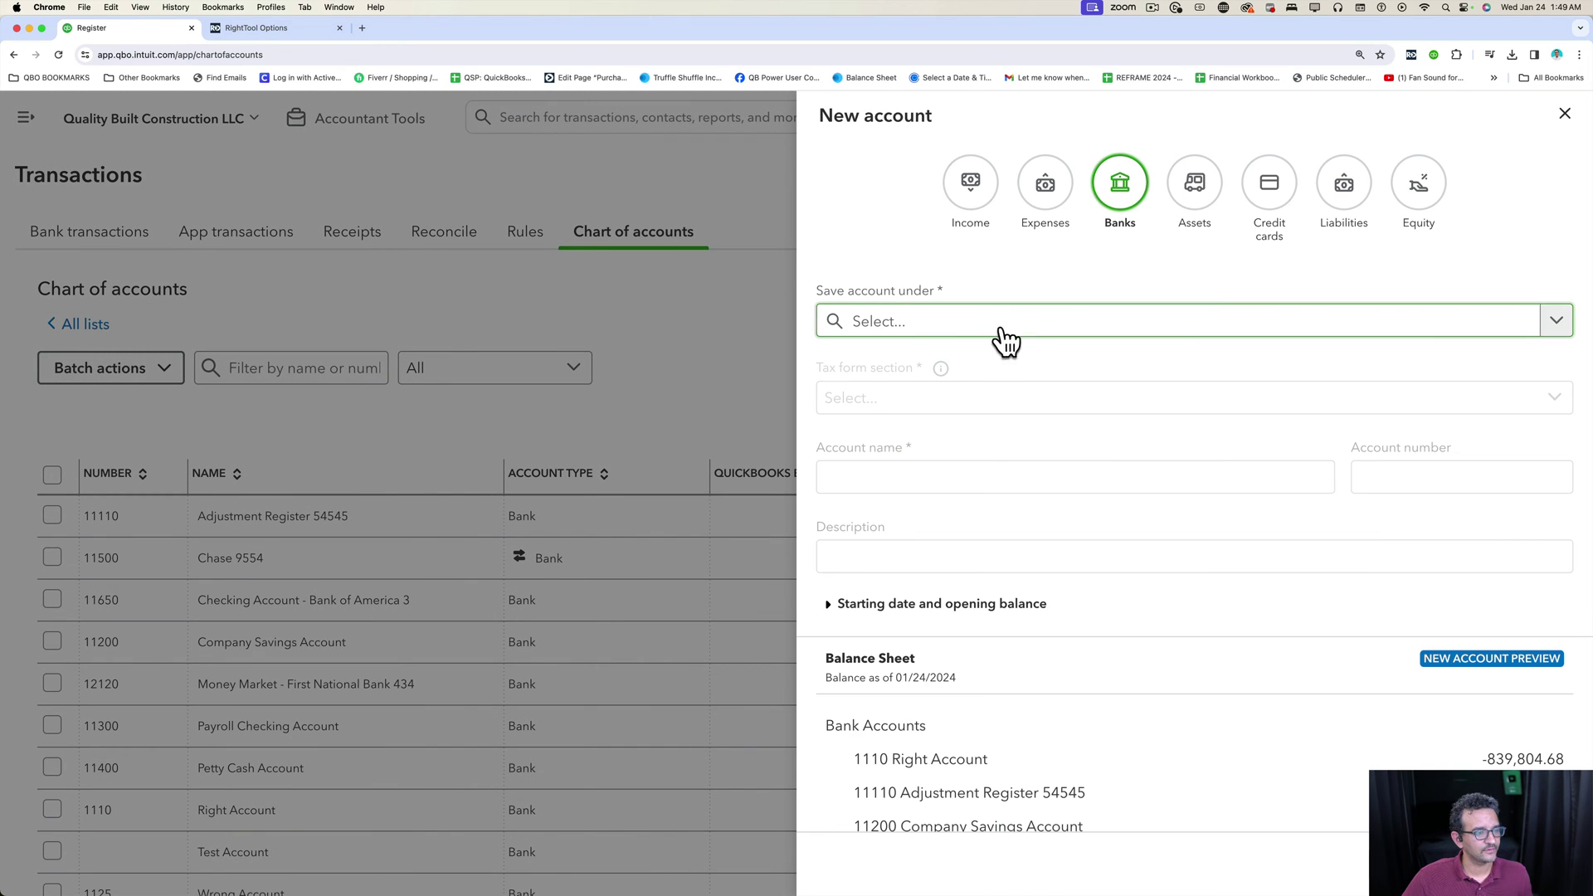
{"action": "left_click", "coordinate": [907, 331]}
{"action": "left_click", "coordinate": [904, 362]}
{"action": "left_click", "coordinate": [869, 411]}
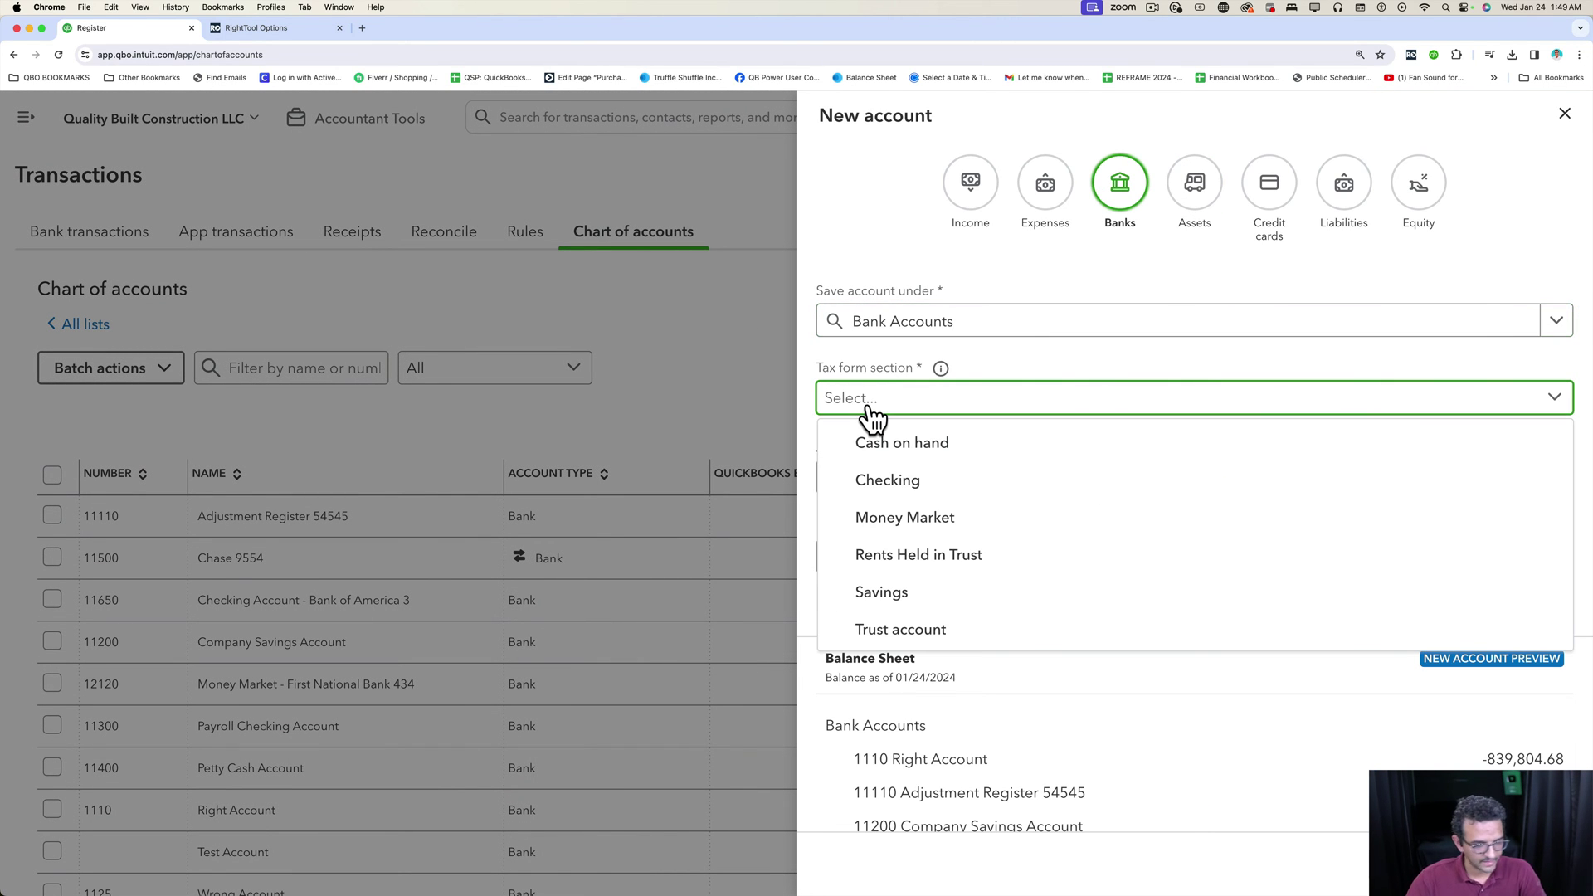
{"action": "left_click", "coordinate": [873, 442]}
{"action": "left_click", "coordinate": [867, 470]}
{"action": "type", "text": "Br"}
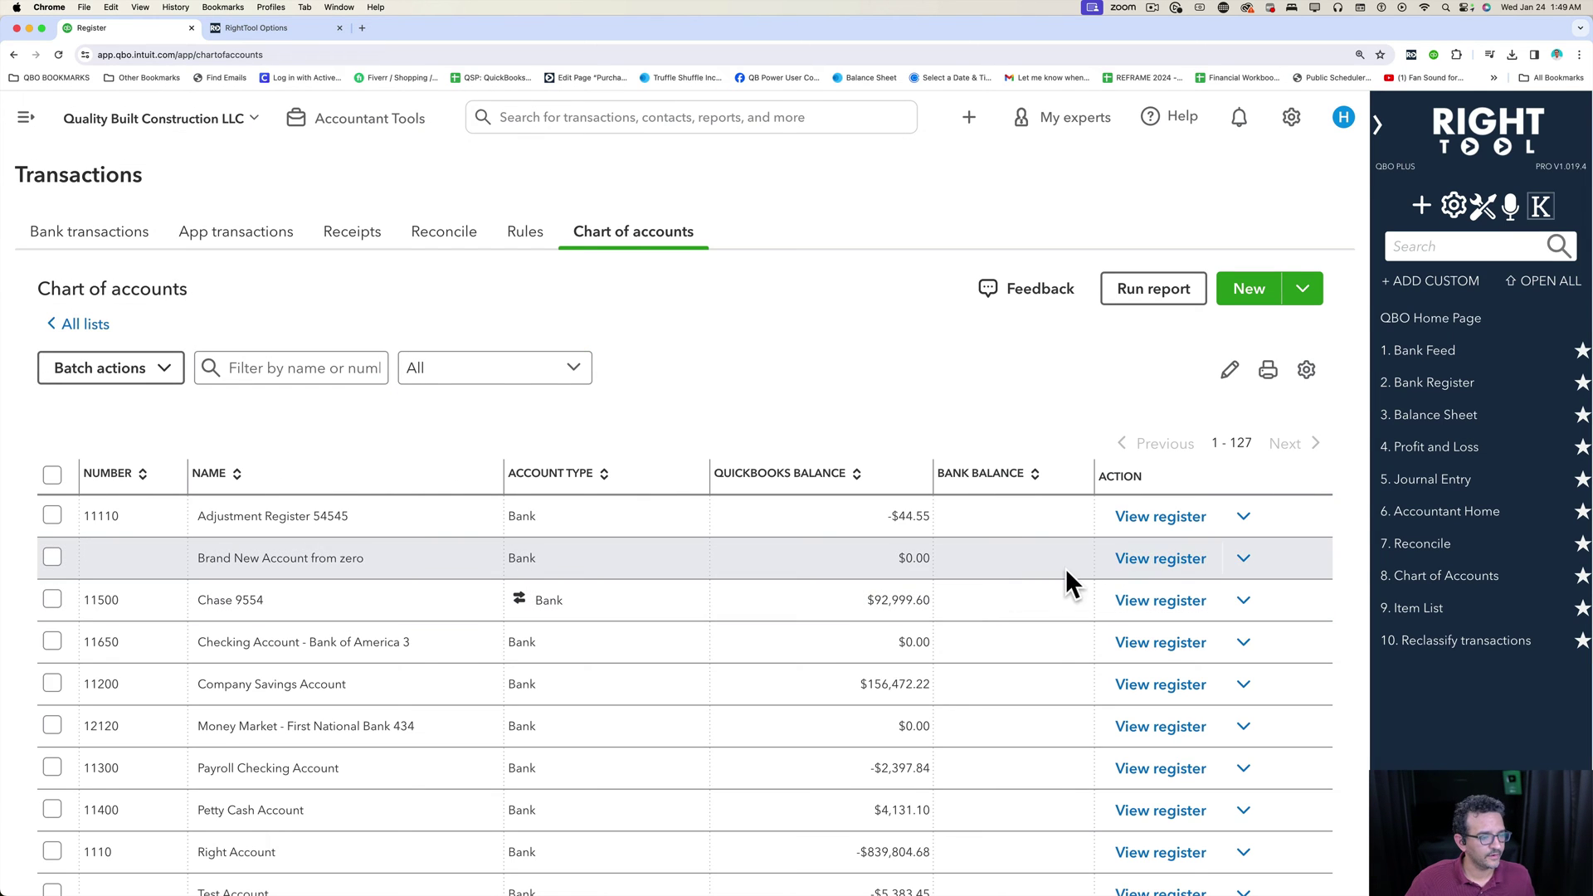
{"action": "left_click", "coordinate": [1140, 559]}
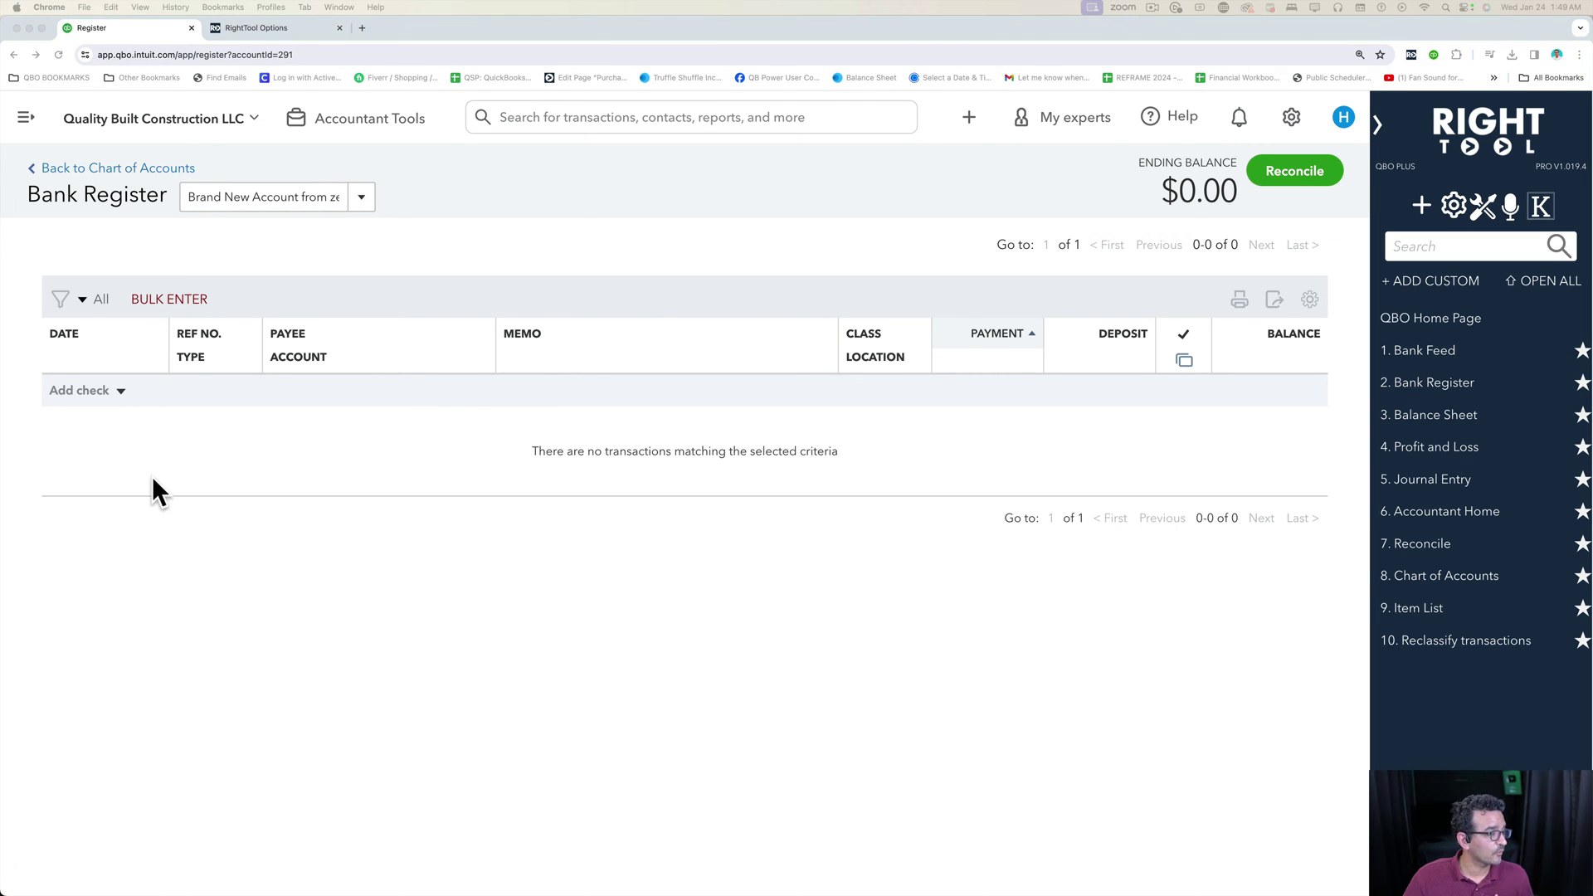
- Copy rows A30:H35, PUBLIX through Value Builders, and check the 101–103 check numbers in column B
{"action": "key", "text": "super+Tab"}
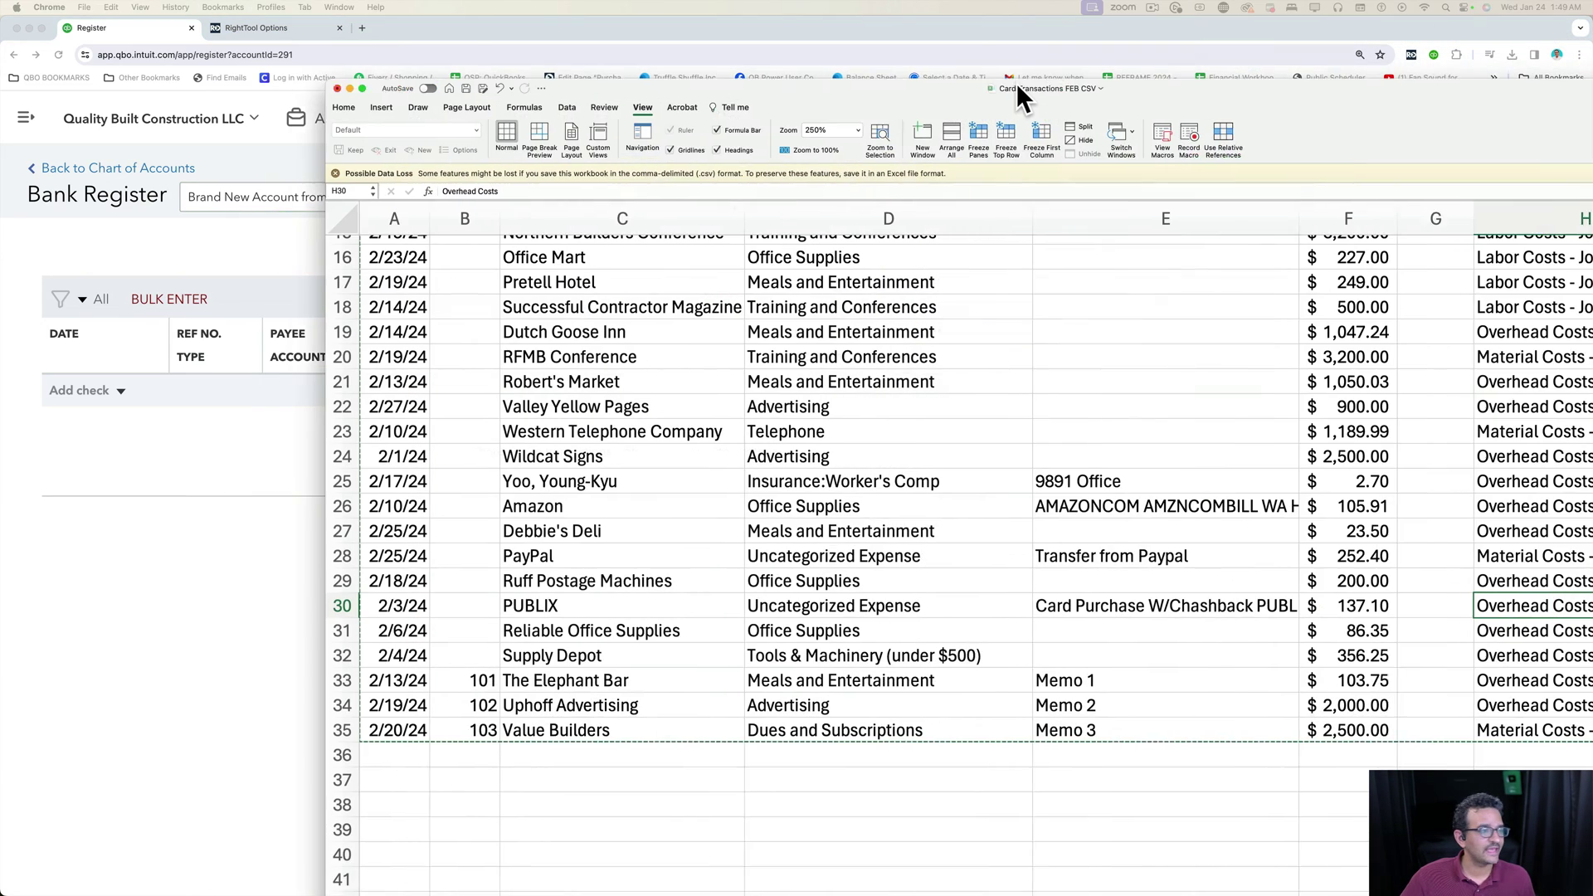
{"action": "left_click", "coordinate": [993, 89]}
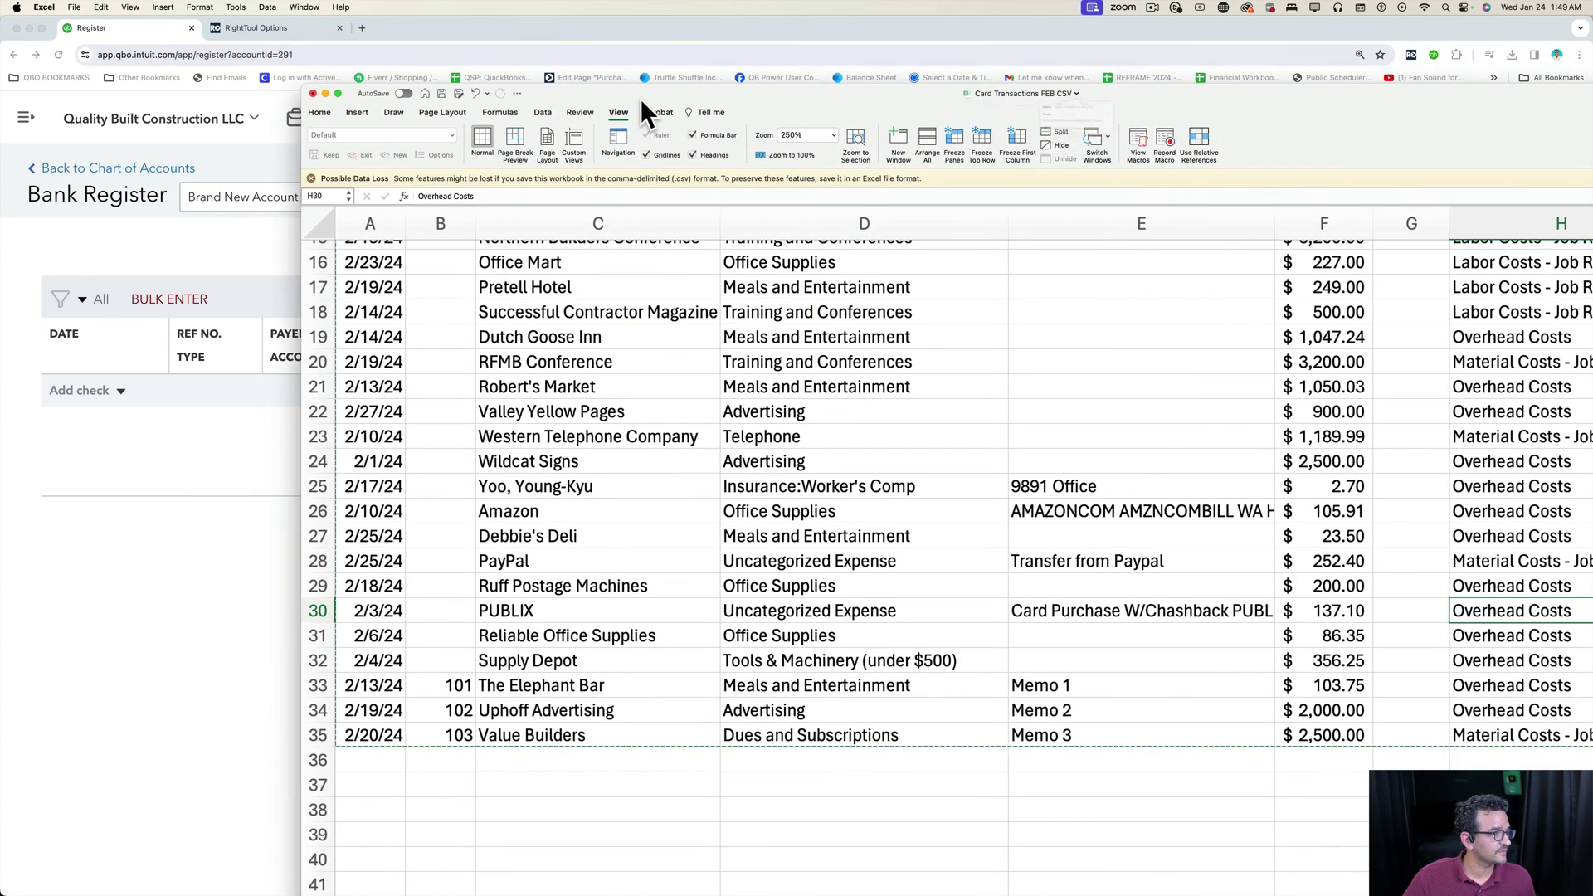
{"action": "left_click_drag", "start_coordinate": [641, 98], "coordinate": [440, 37]}
{"action": "left_click", "coordinate": [240, 163]}
{"action": "left_click", "coordinate": [255, 266]}
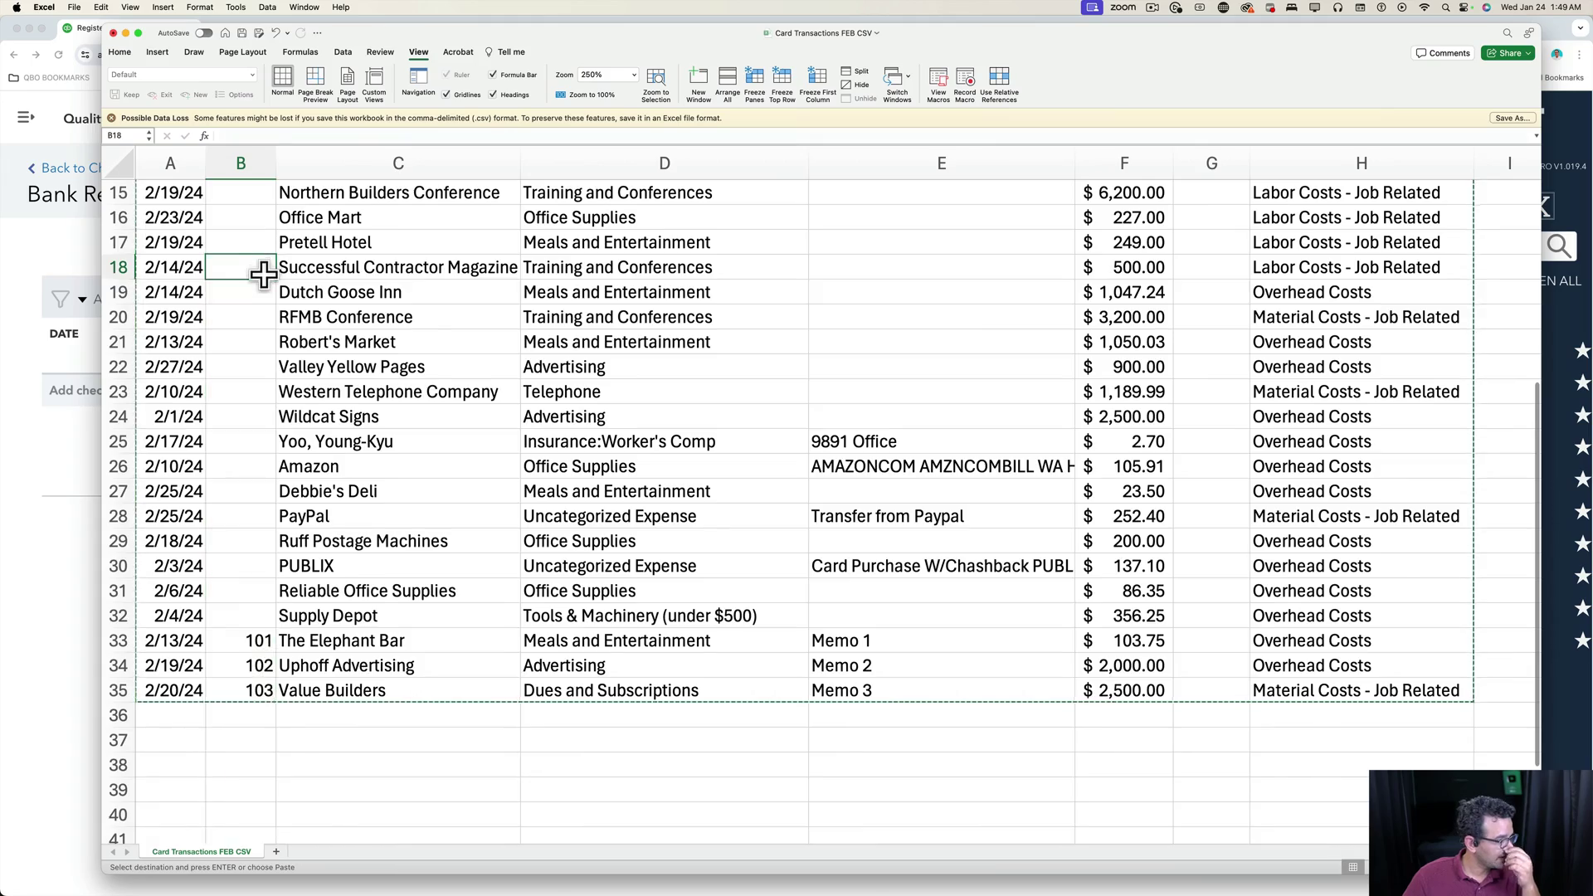
{"action": "scroll", "coordinate": [256, 267], "scroll_direction": "up", "scroll_amount": 5}
{"action": "scroll", "coordinate": [349, 581], "scroll_direction": "down", "scroll_amount": 5}
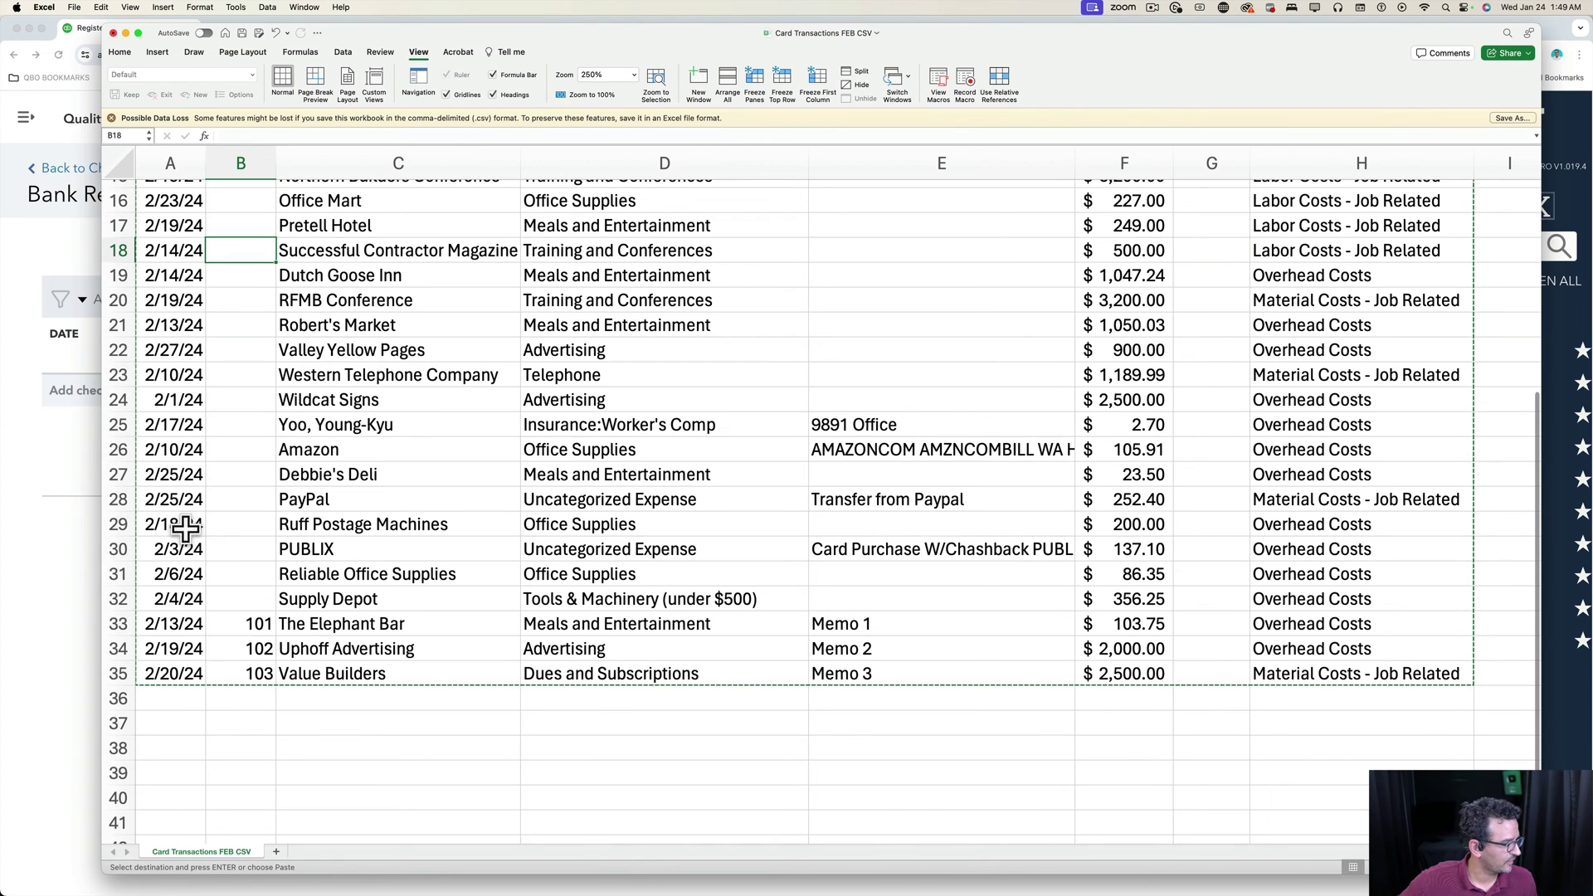
{"action": "left_click_drag", "start_coordinate": [174, 545], "coordinate": [1431, 663]}
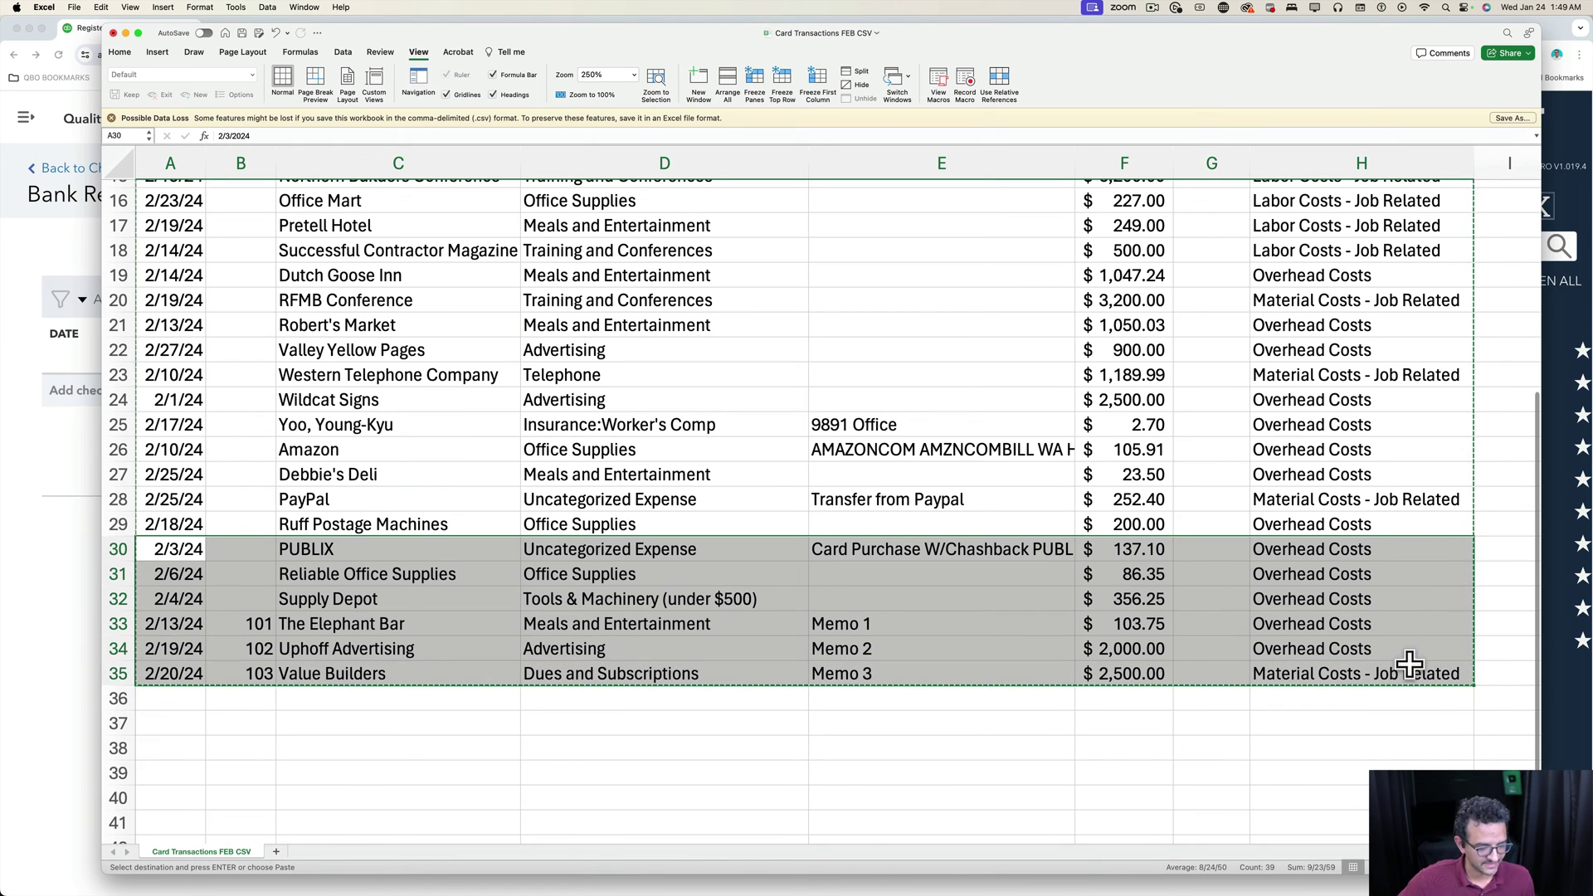
{"action": "right_click", "coordinate": [387, 594]}
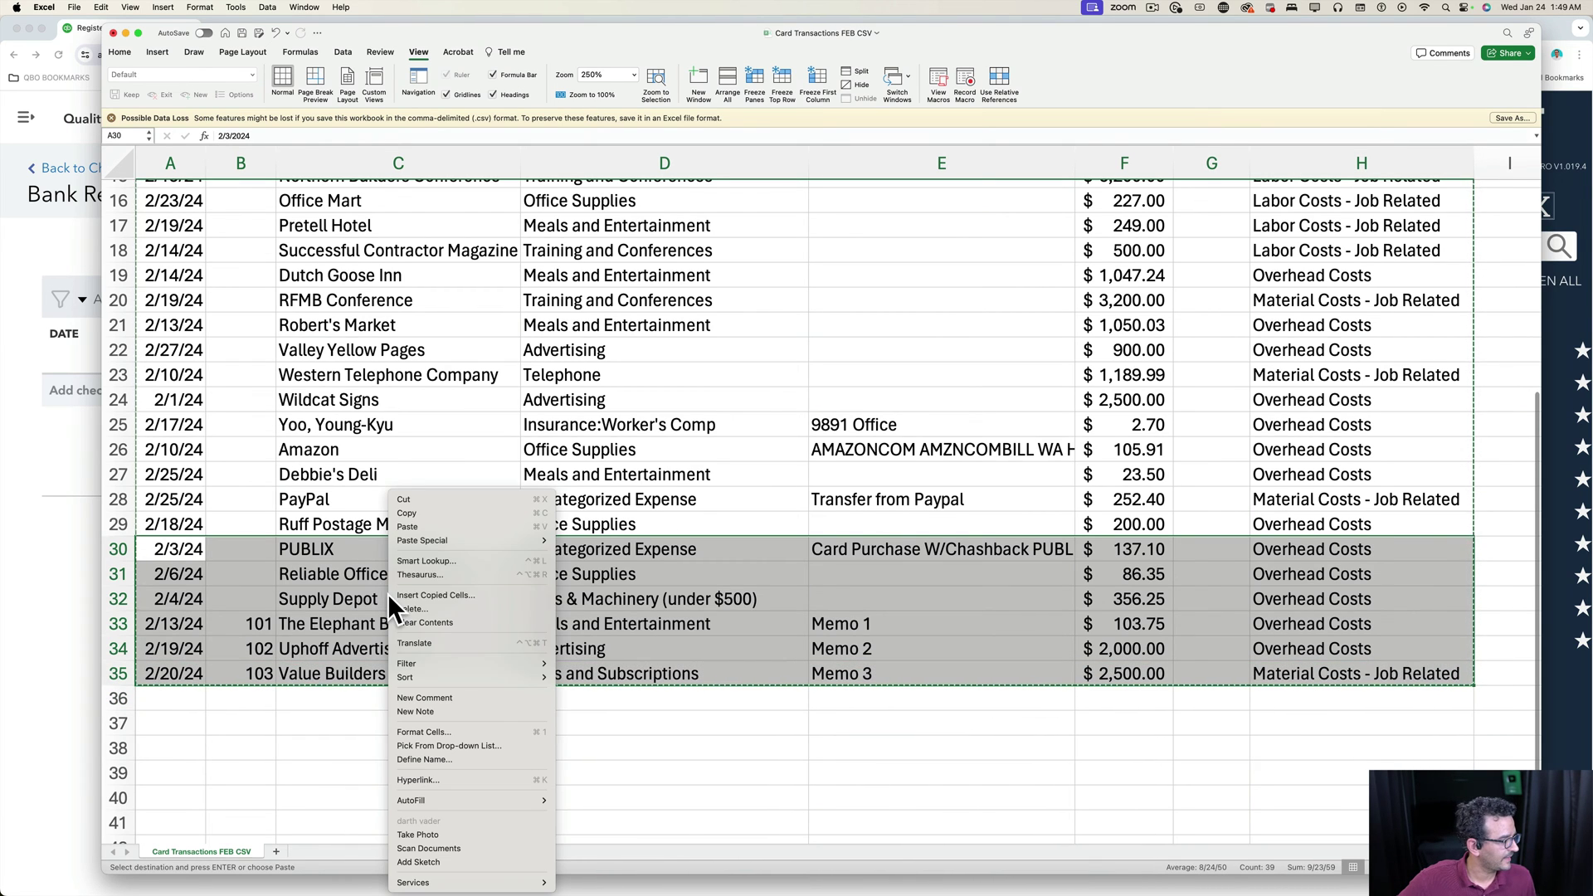
{"action": "left_click", "coordinate": [421, 513]}
{"action": "left_click_drag", "start_coordinate": [236, 548], "coordinate": [247, 671]}
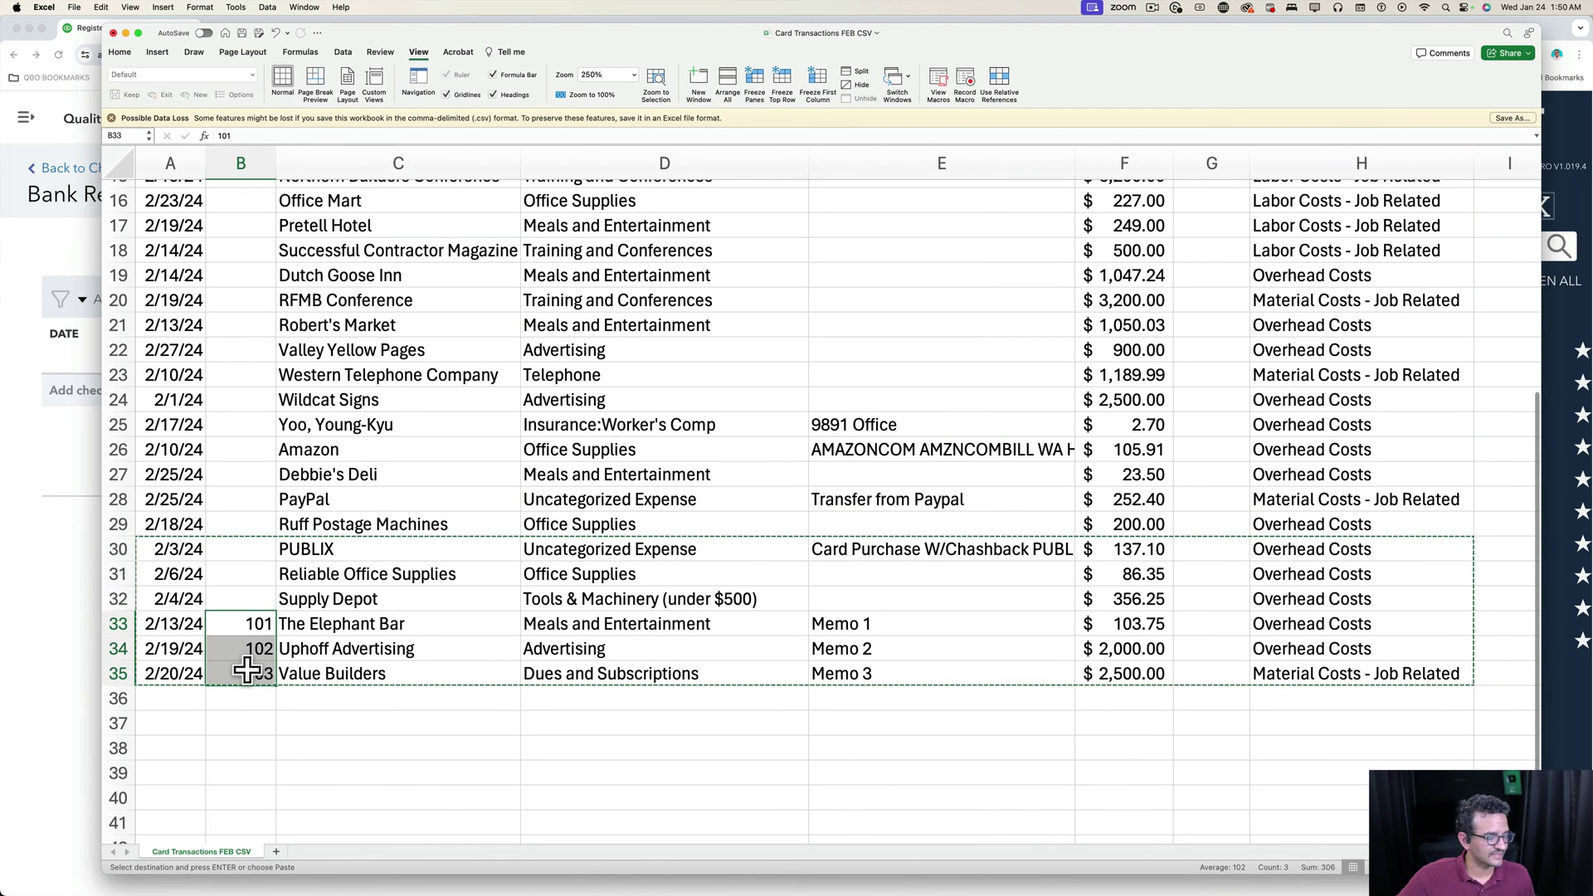
- Paste the six copied February transactions into Bulk Enter and save them to the register
{"action": "left_click", "coordinate": [81, 457]}
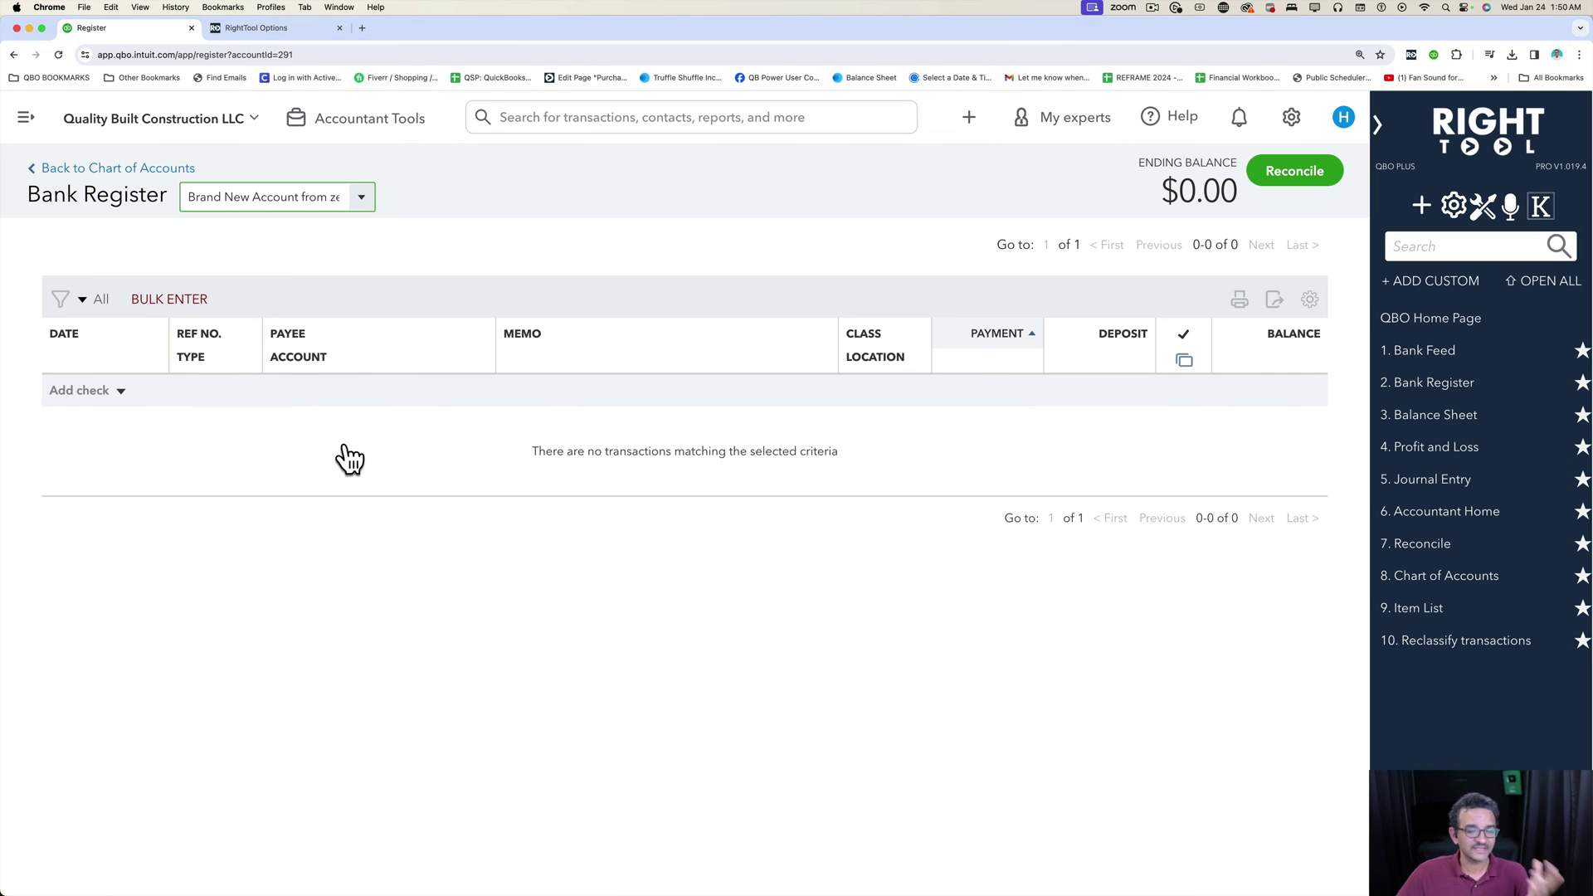
{"action": "left_click", "coordinate": [173, 307]}
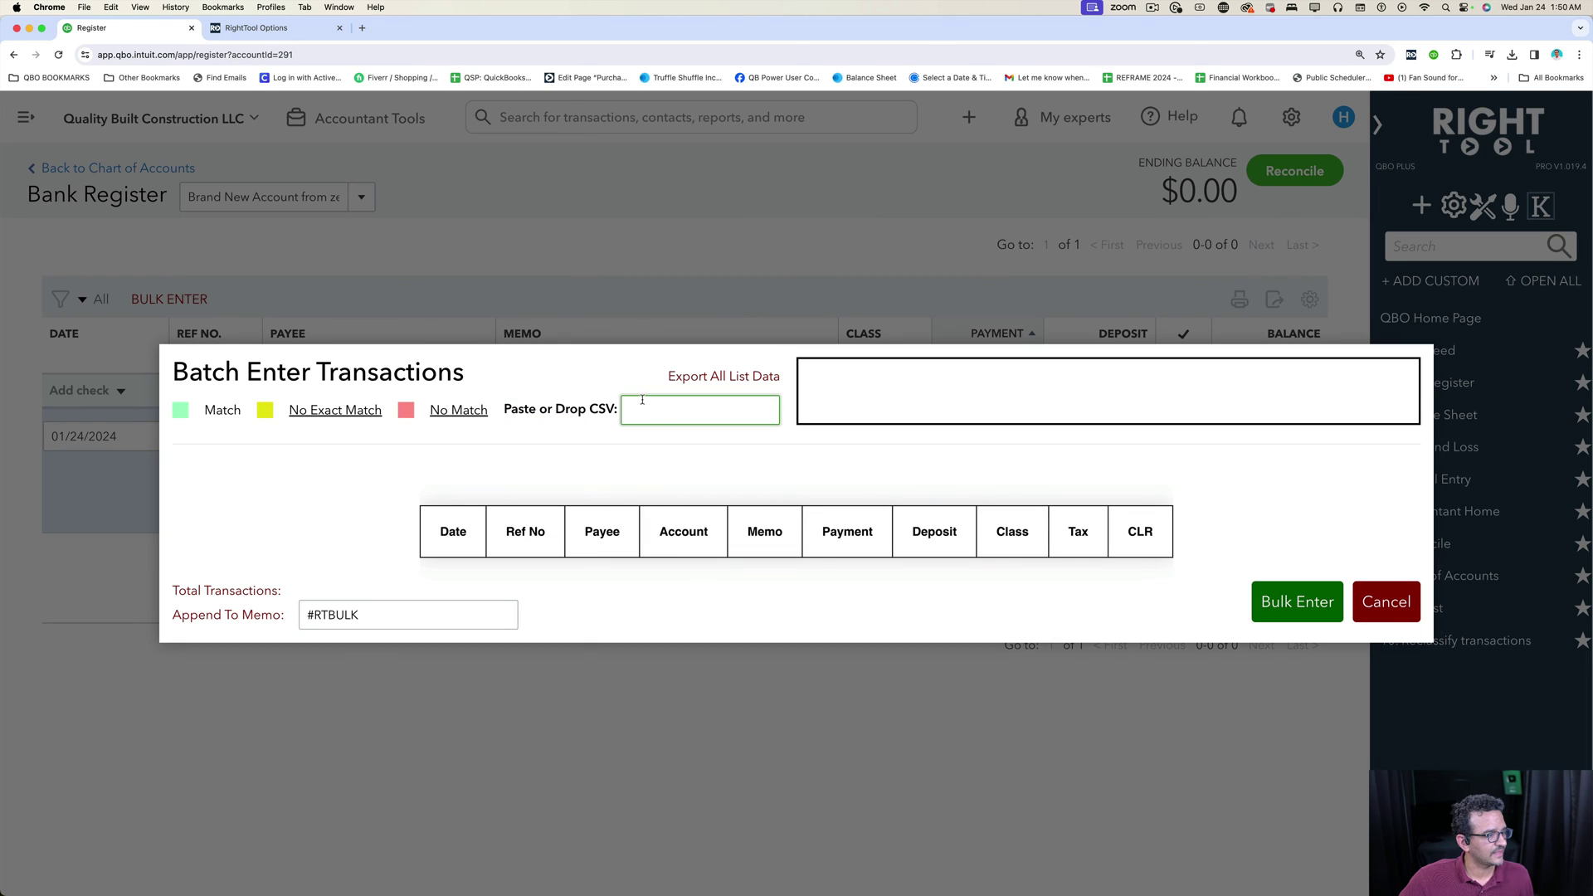
{"action": "right_click", "coordinate": [642, 400]}
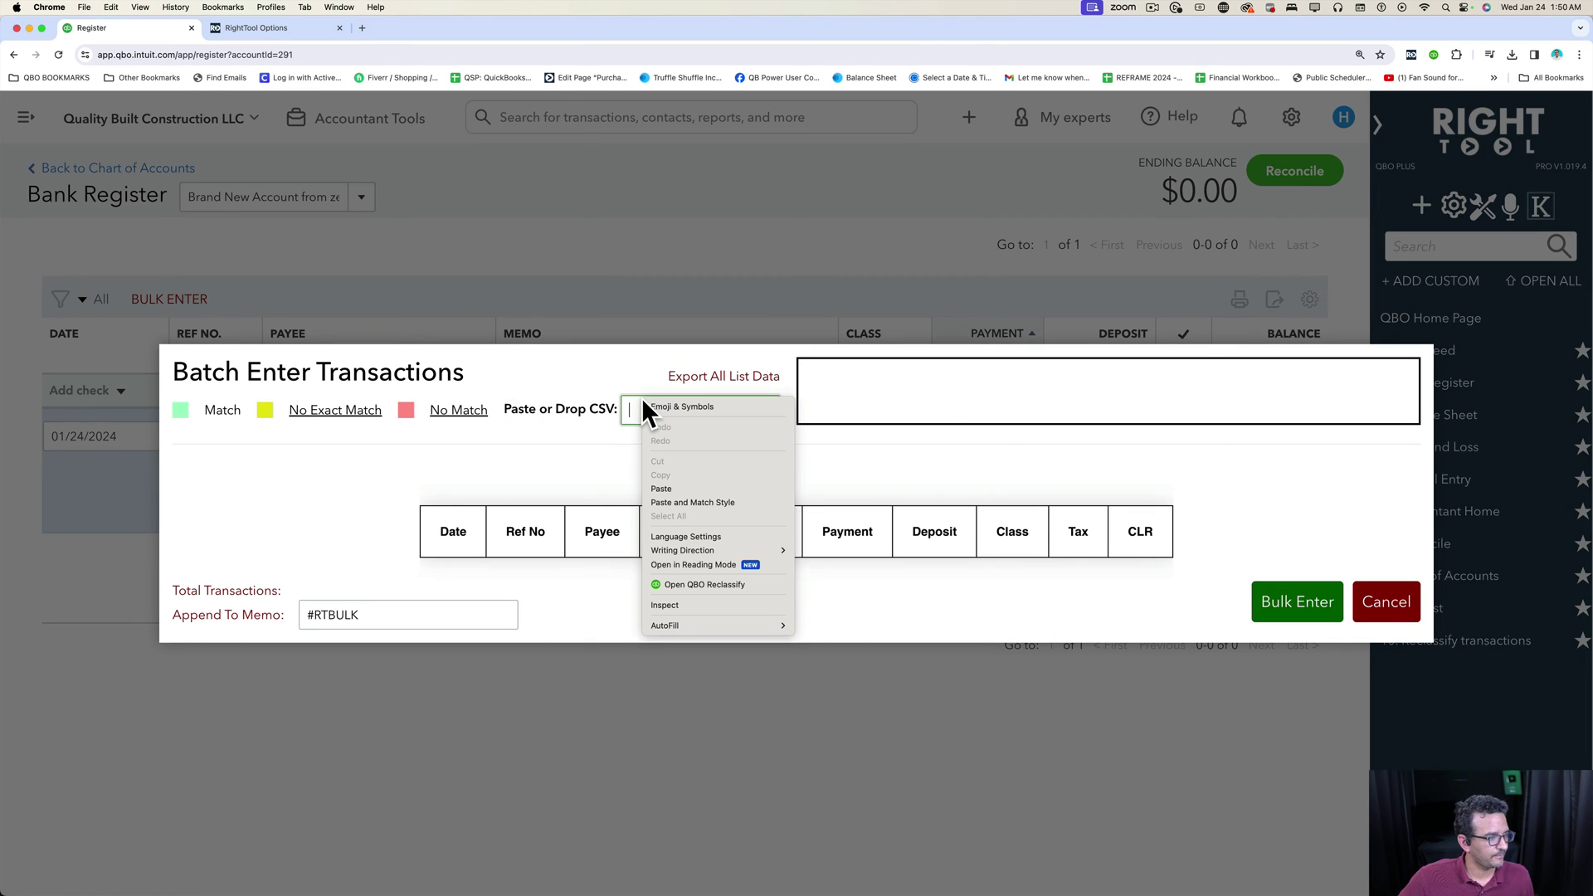
{"action": "left_click", "coordinate": [660, 484]}
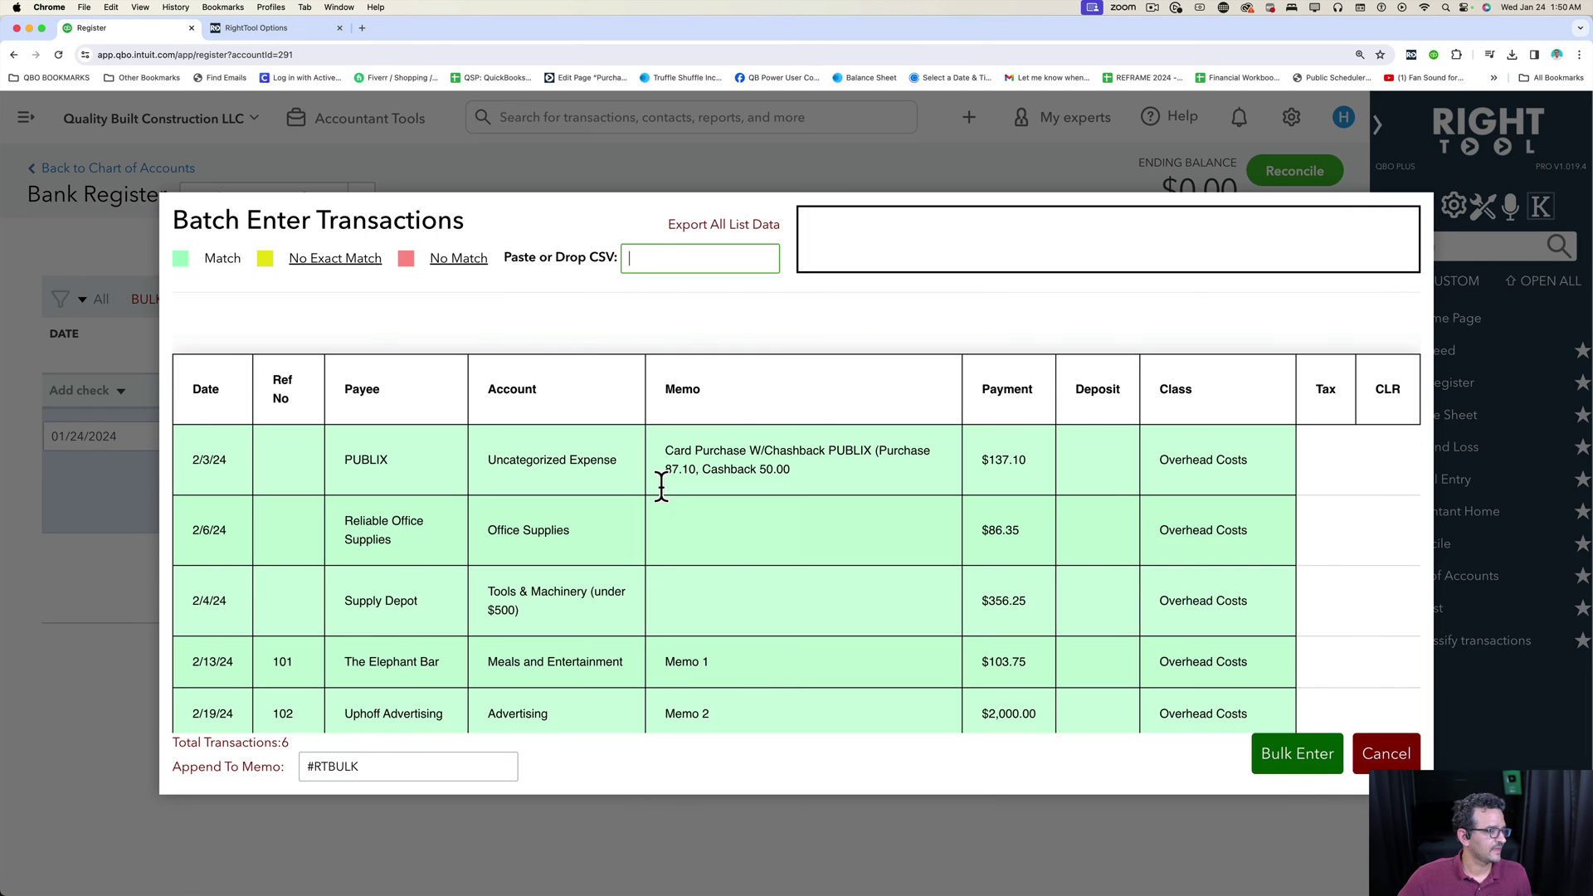
{"action": "scroll", "coordinate": [661, 557], "scroll_direction": "down", "scroll_amount": 2}
{"action": "scroll", "coordinate": [660, 556], "scroll_direction": "up", "scroll_amount": 2}
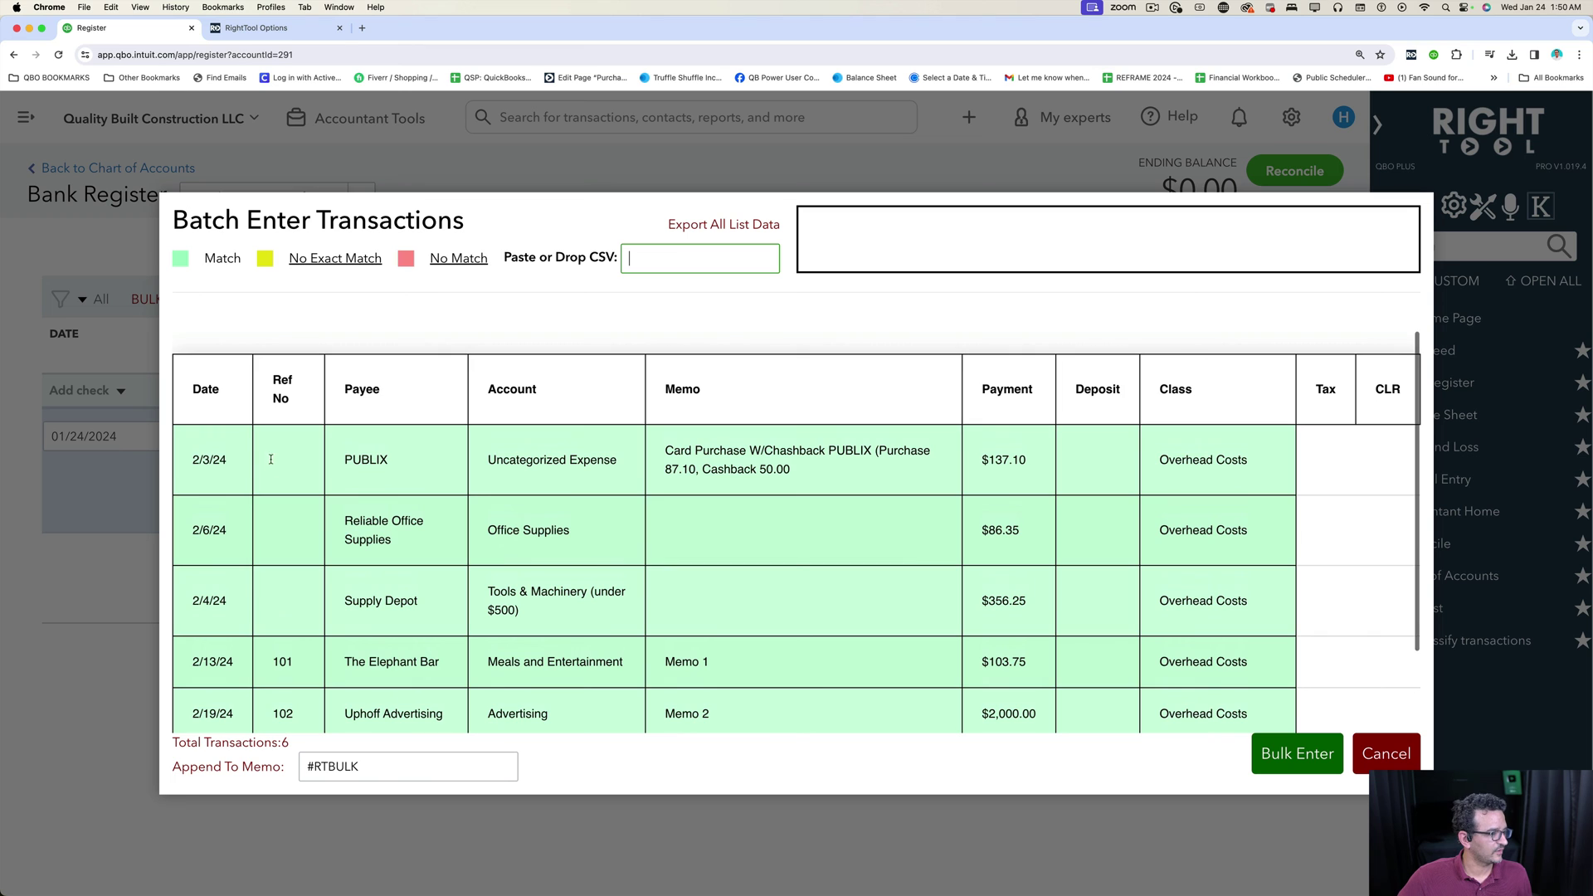
{"action": "scroll", "coordinate": [289, 507], "scroll_direction": "down", "scroll_amount": 1}
{"action": "scroll", "coordinate": [945, 720], "scroll_direction": "up", "scroll_amount": 1}
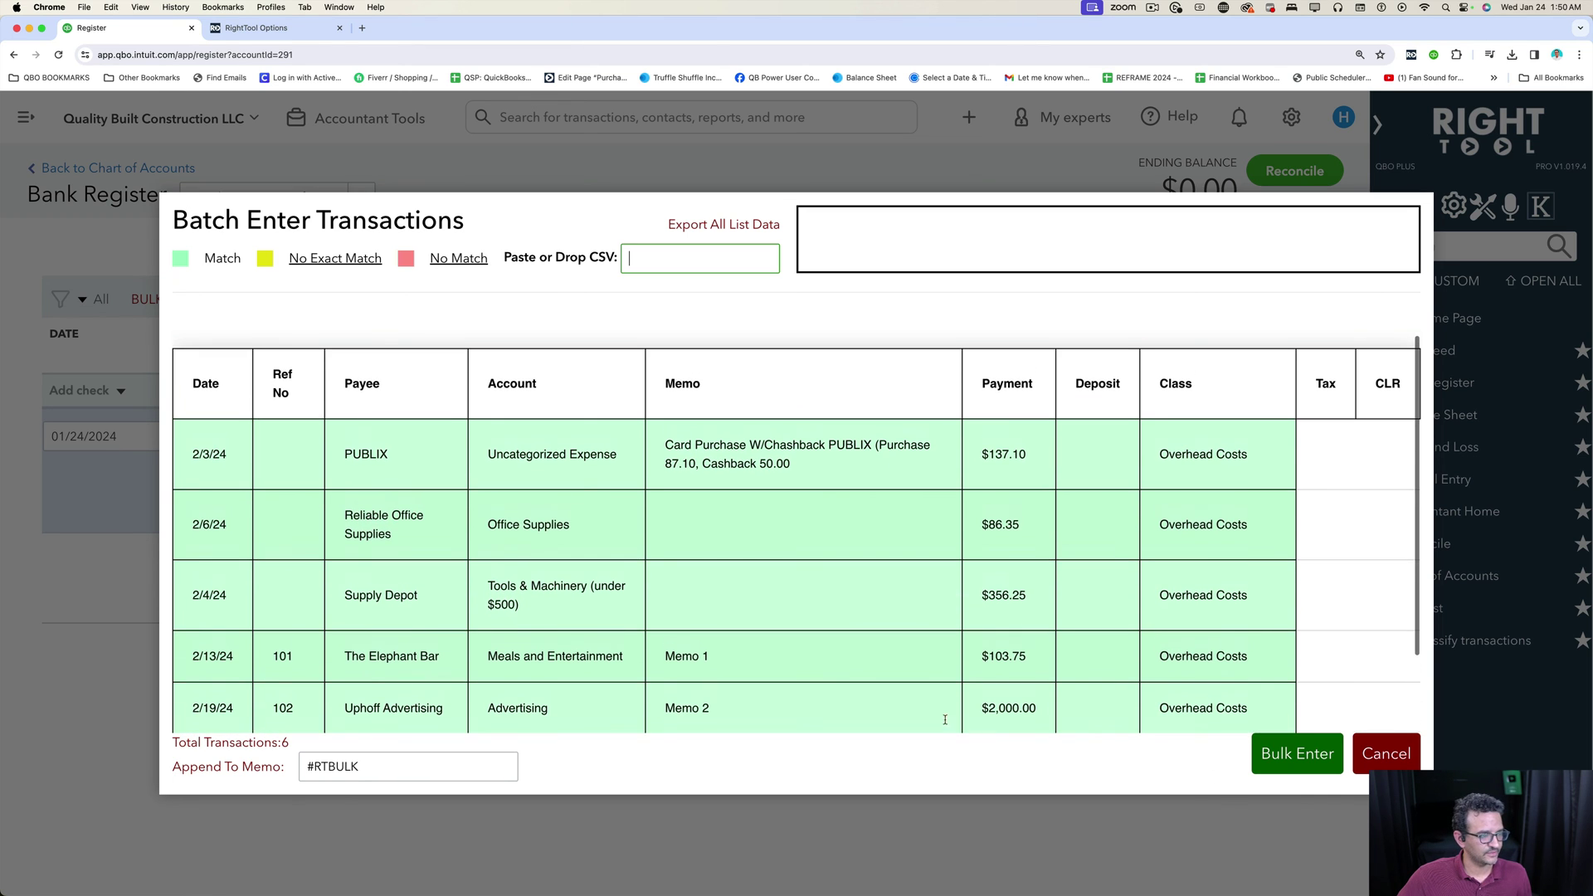
{"action": "left_click", "coordinate": [1306, 765]}
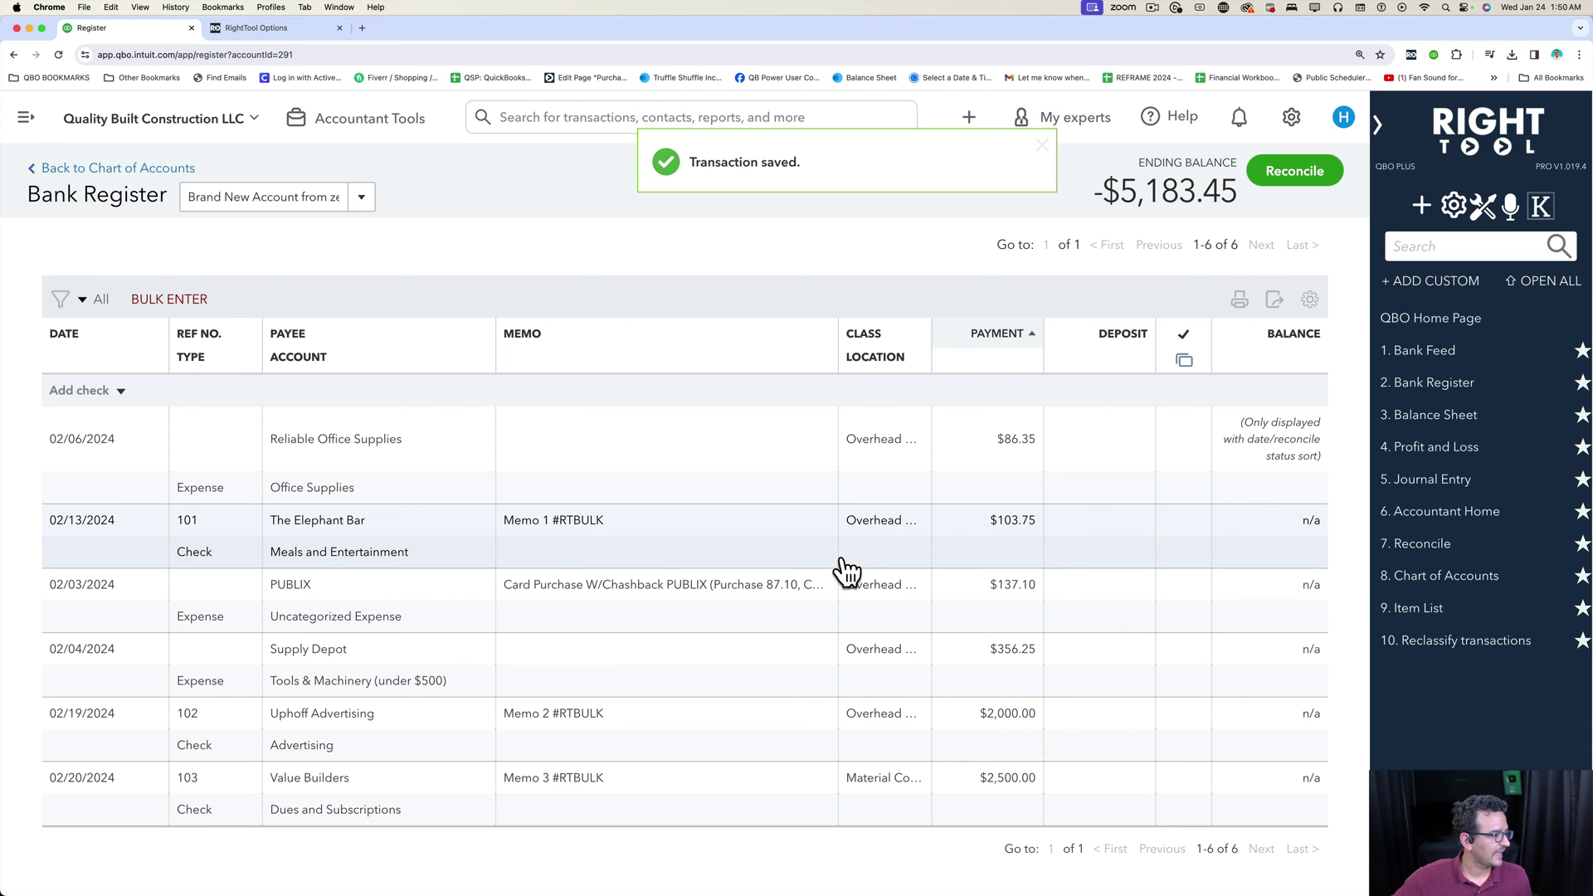
- Confirm The Elephant Bar entry was saved as Check #101
{"action": "left_click", "coordinate": [207, 558]}
{"action": "left_click", "coordinate": [1094, 618]}
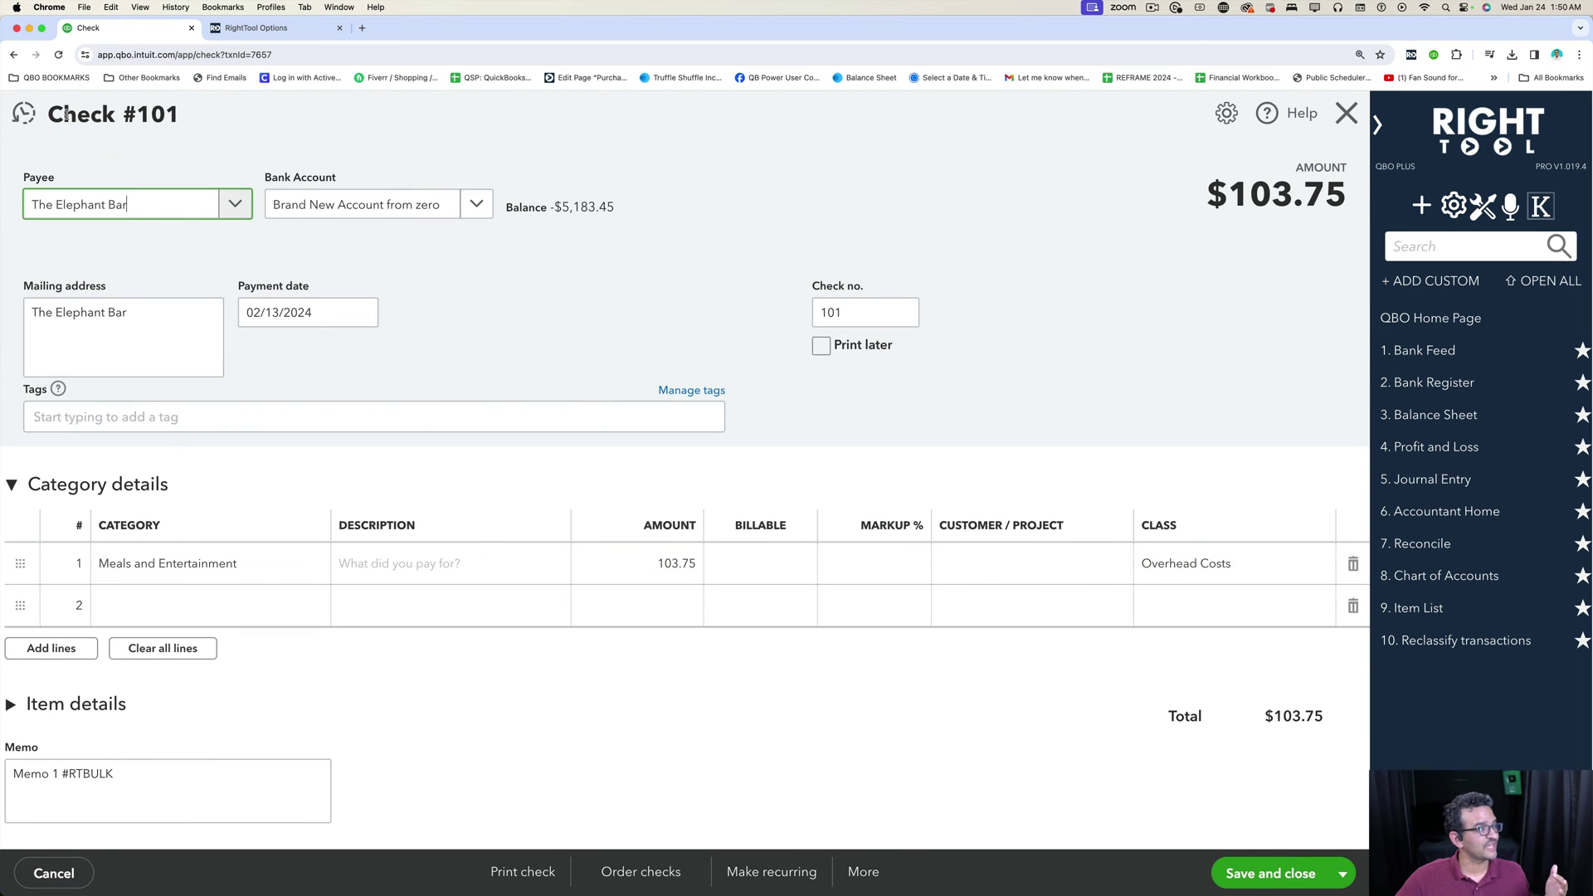
{"action": "left_click_drag", "start_coordinate": [63, 114], "coordinate": [185, 116]}
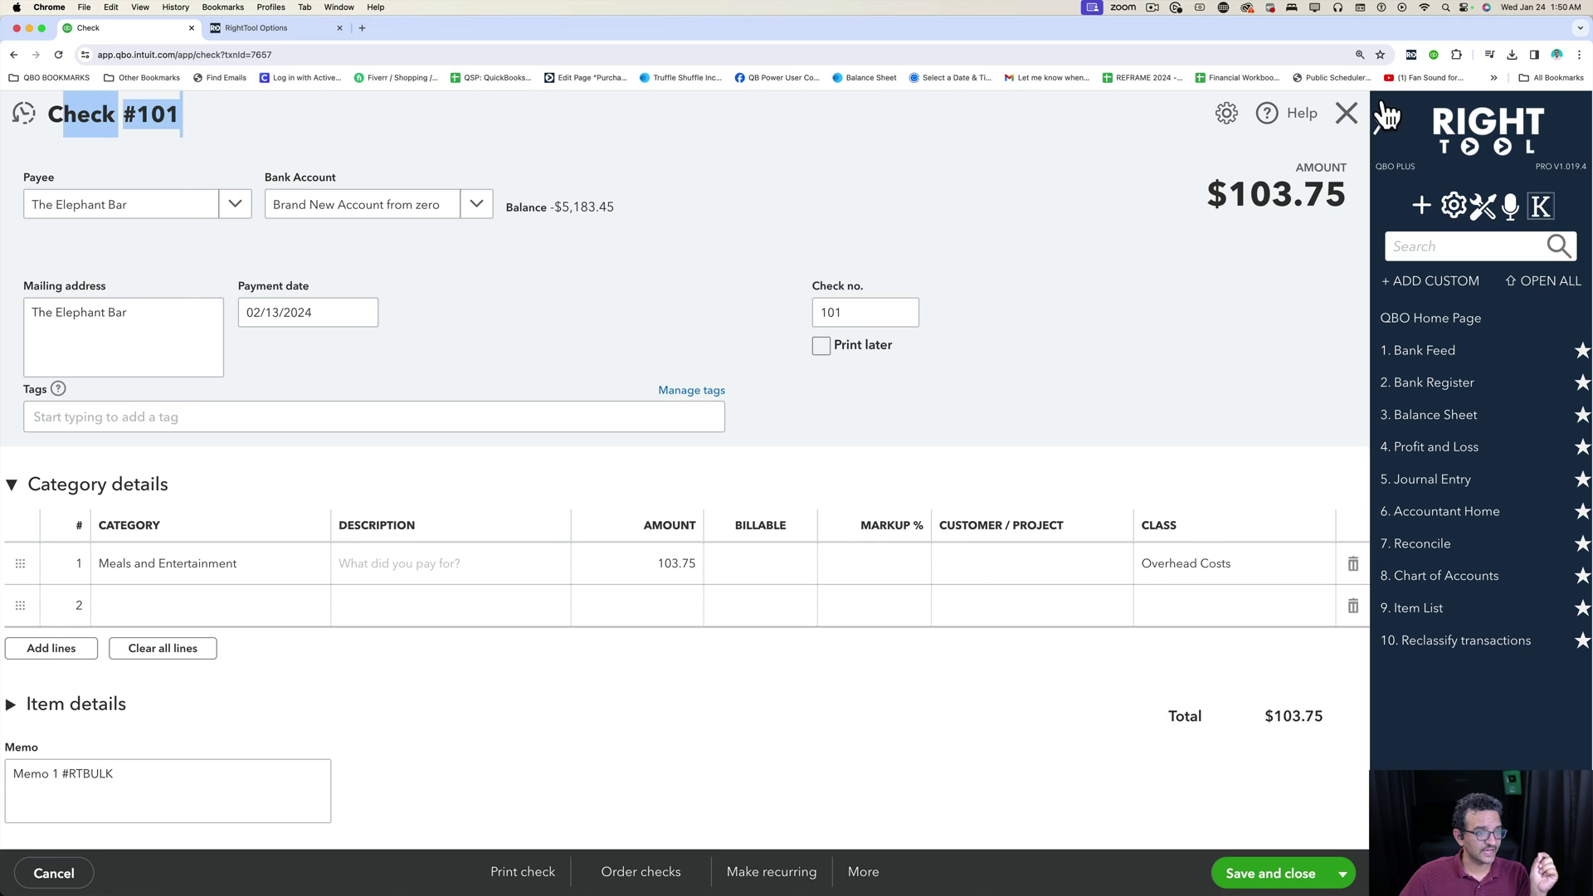
{"action": "left_click", "coordinate": [1344, 112]}
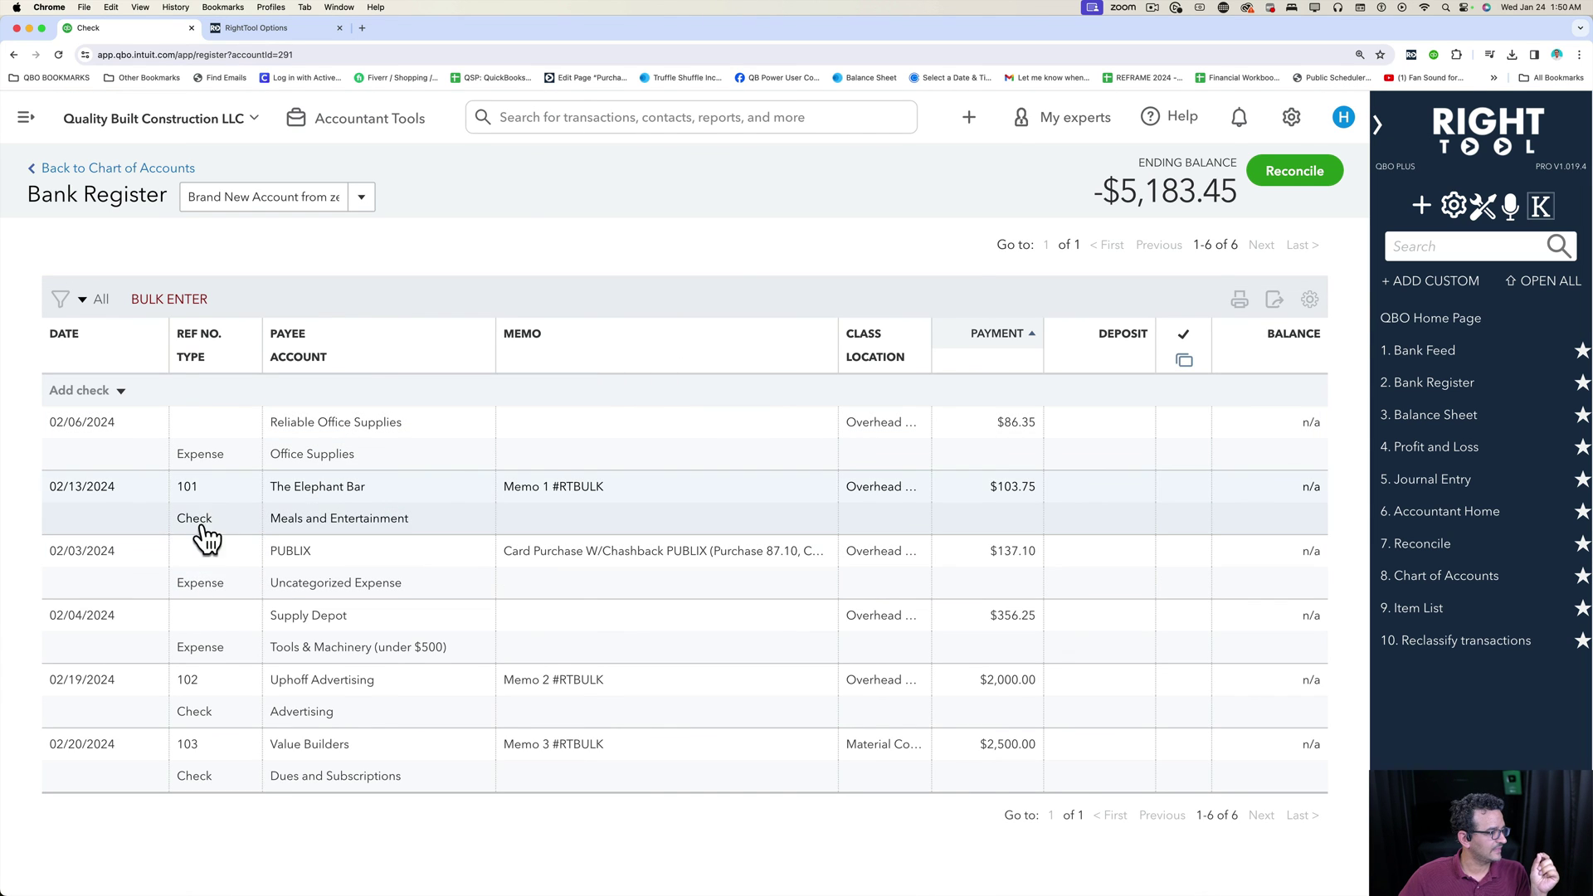
- Confirm Reliable Office Supplies became an expense, then bring up the RightTool options page
{"action": "left_click", "coordinate": [228, 467]}
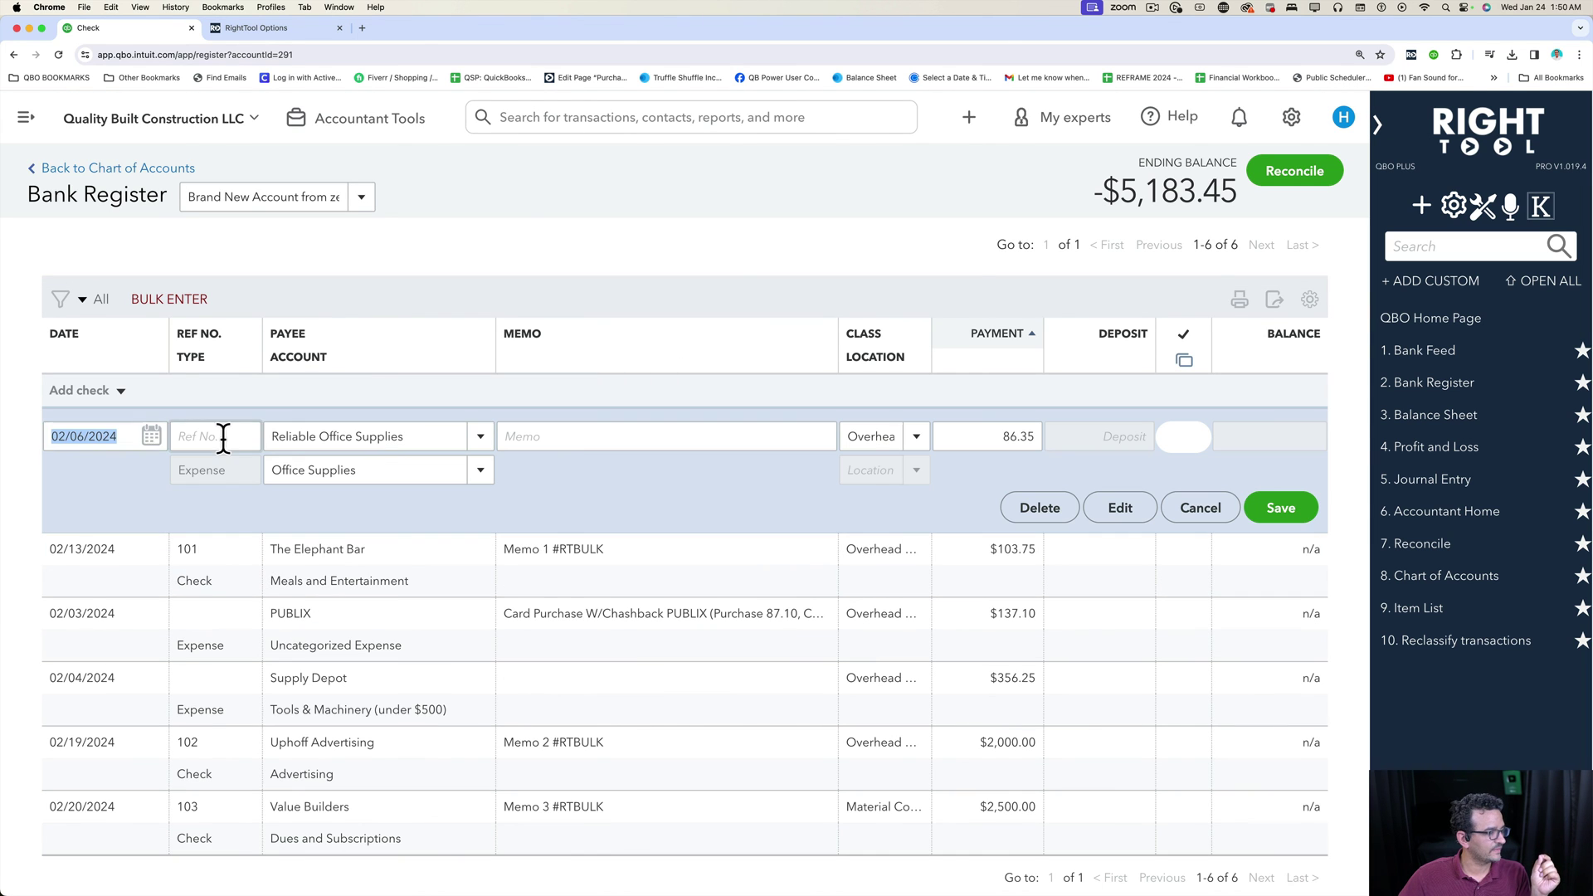
{"action": "left_click", "coordinate": [1119, 508]}
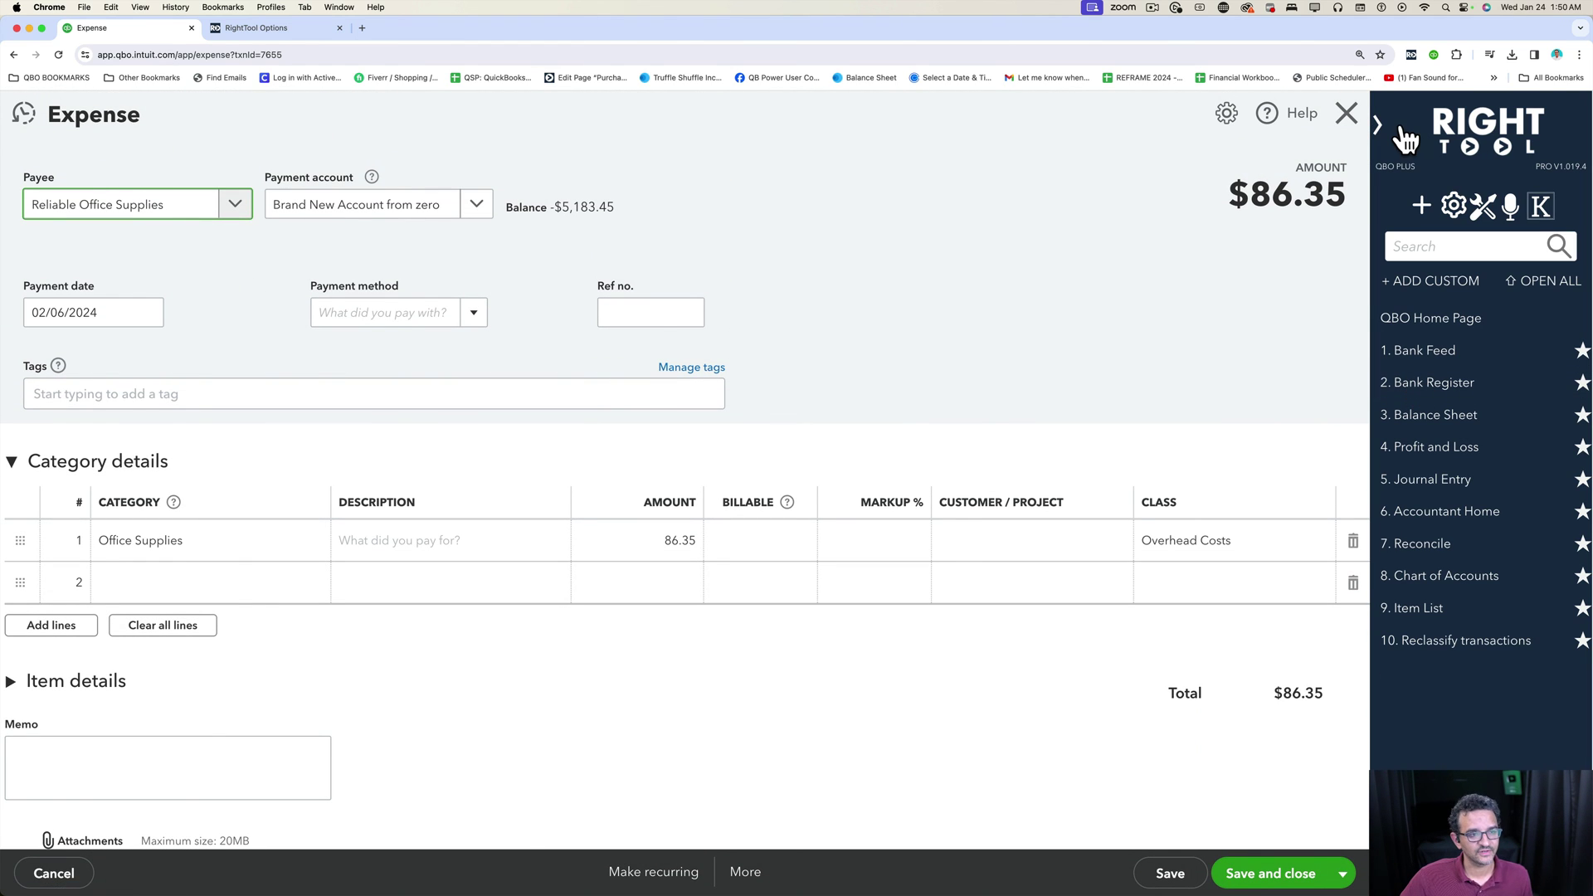
{"action": "left_click", "coordinate": [1347, 116]}
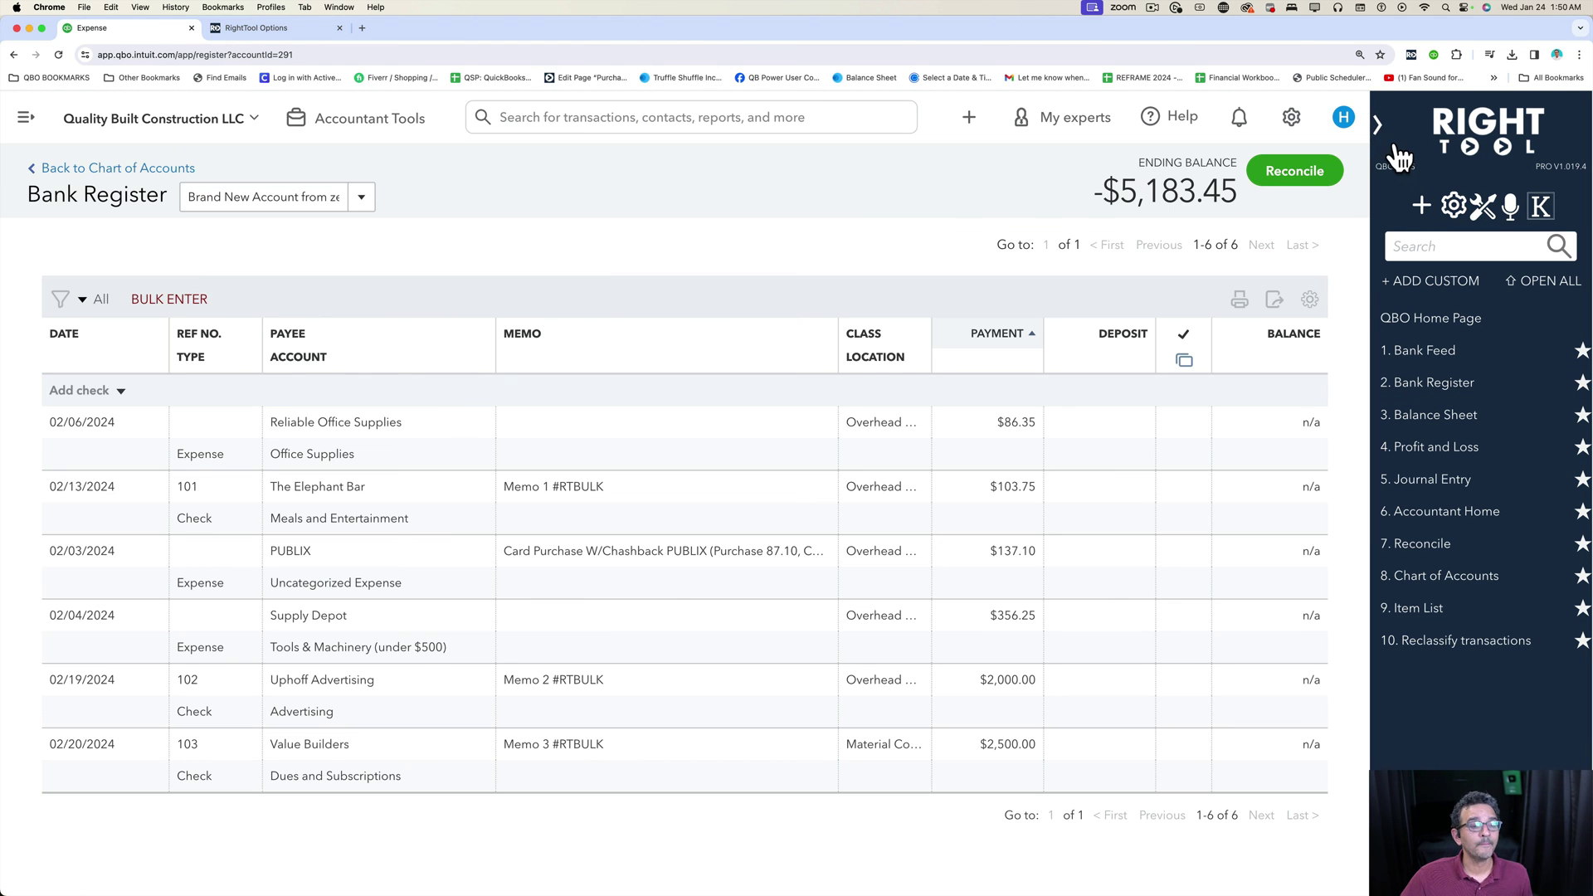
{"action": "left_click", "coordinate": [1452, 205]}
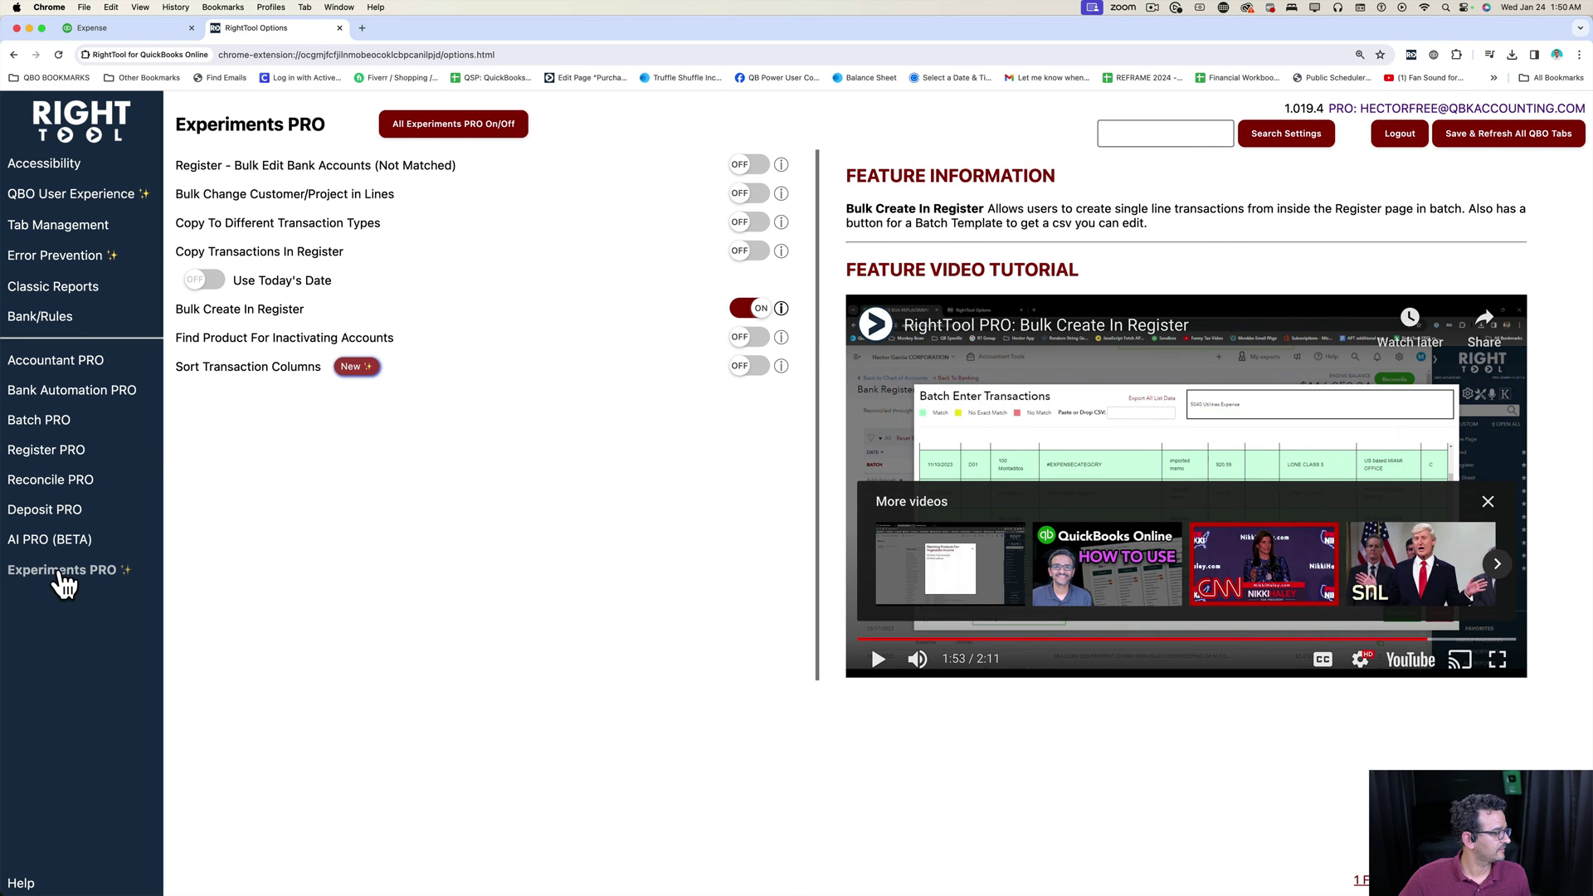